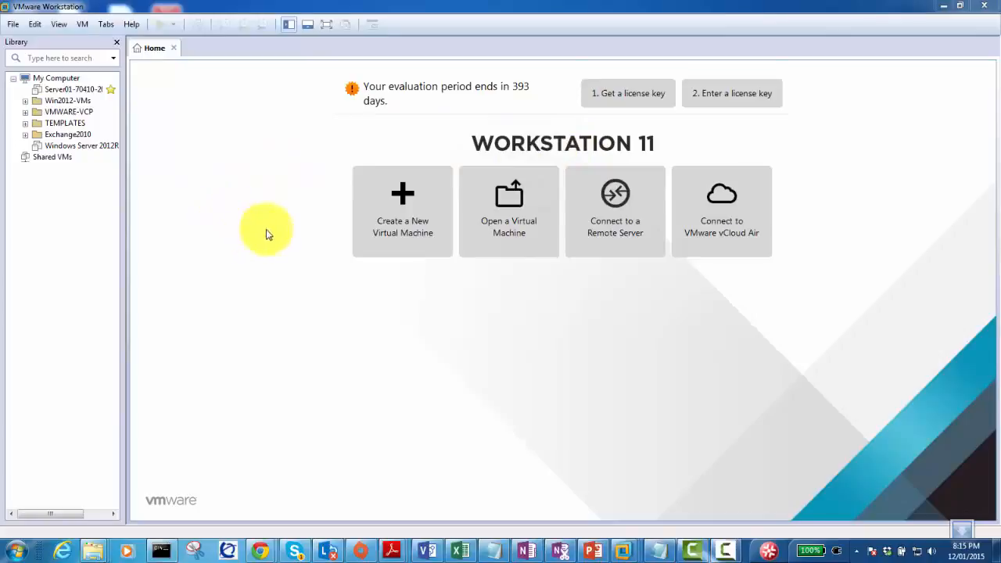
Start creating a new virtual machine with the Typical (recommended) configuration.
left_click(391, 233)
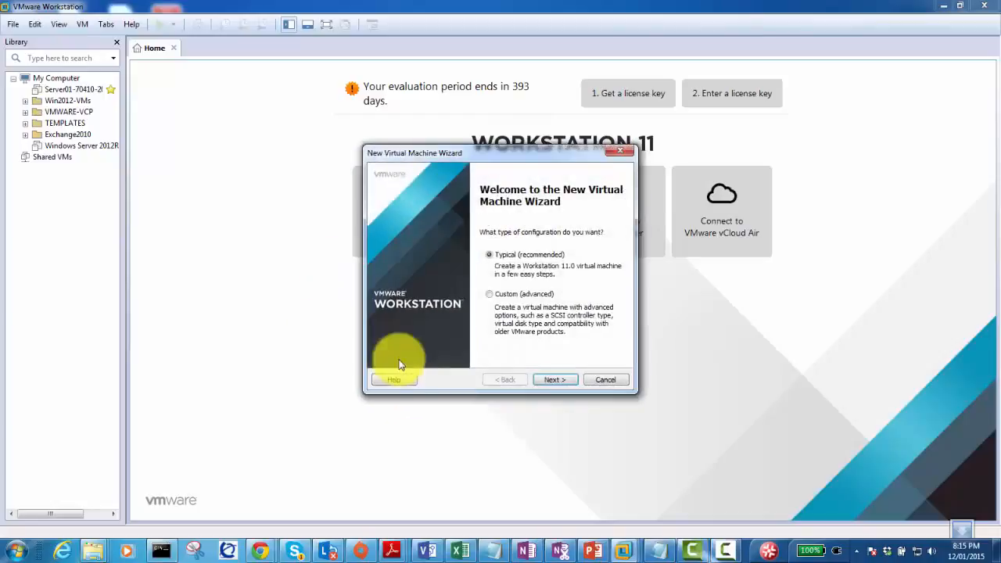
left_click(551, 379)
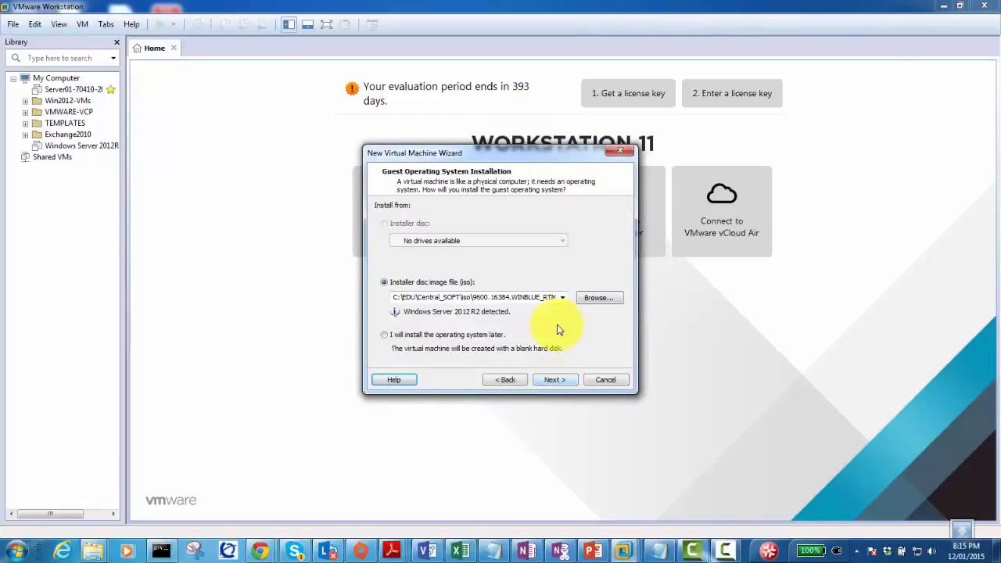
left_click(503, 379)
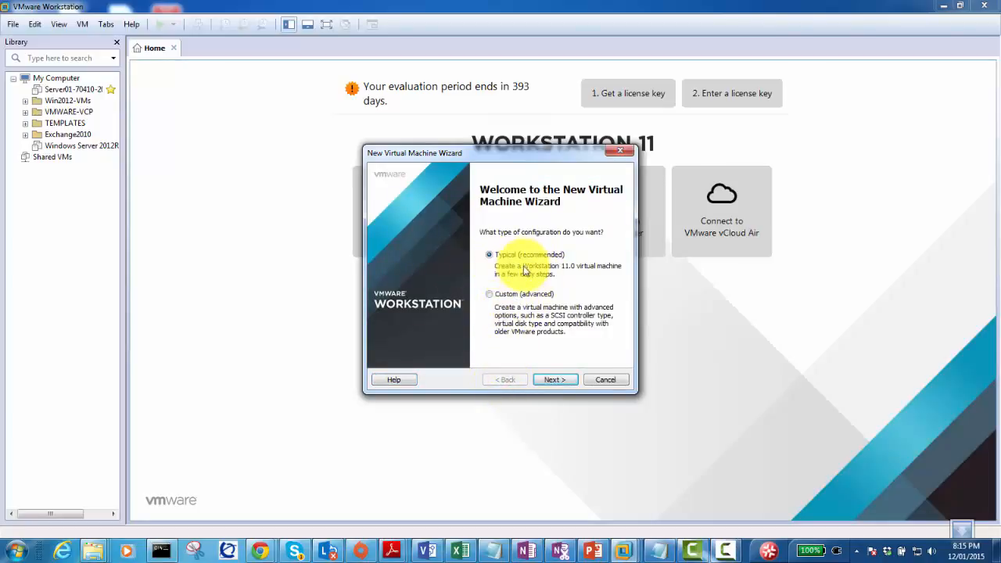
left_click(555, 381)
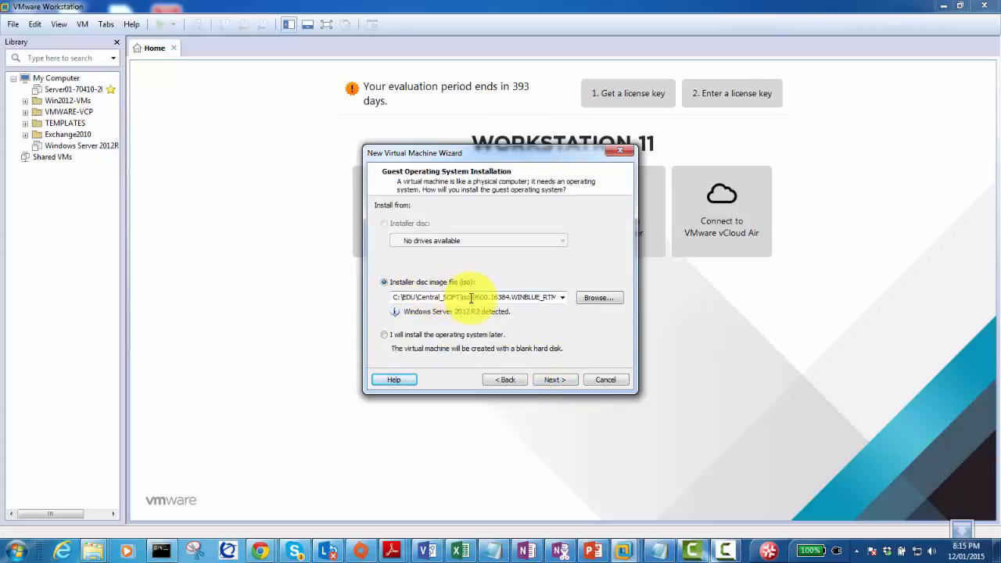
Choose 9600.16384.WINBLUE_RTM.130821-1623_X64FRE_SERVER_EVAL_EN-US-IRM_SSS_X64FREE_EN-US_DV5 from the iso folder as the installer disc image and continue.
left_click(595, 299)
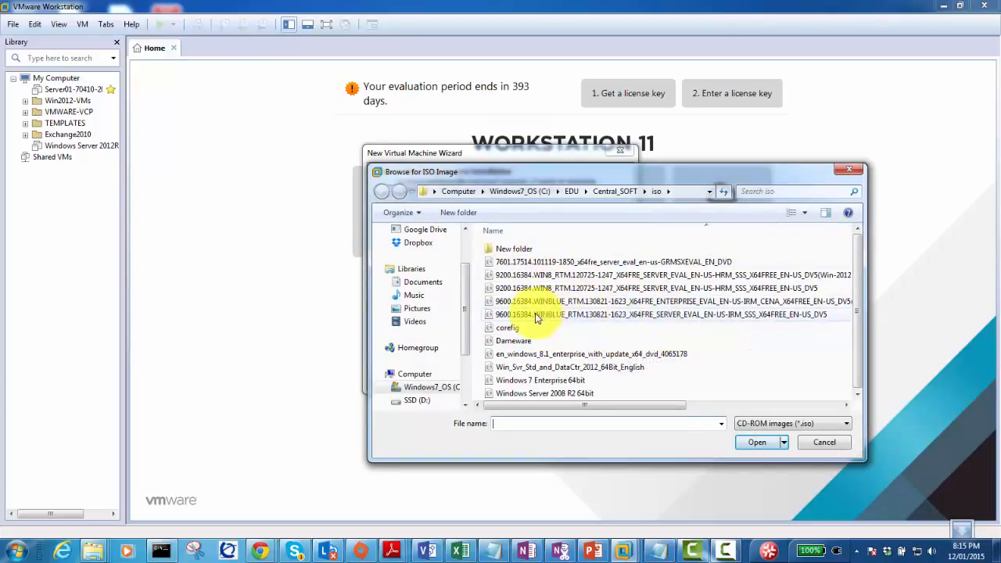
left_click(648, 316)
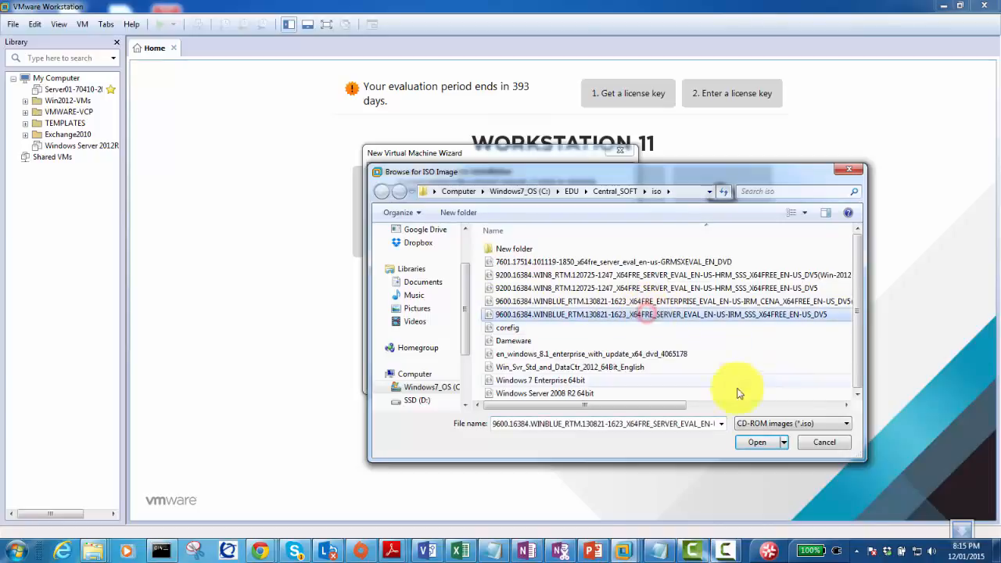
left_click(757, 443)
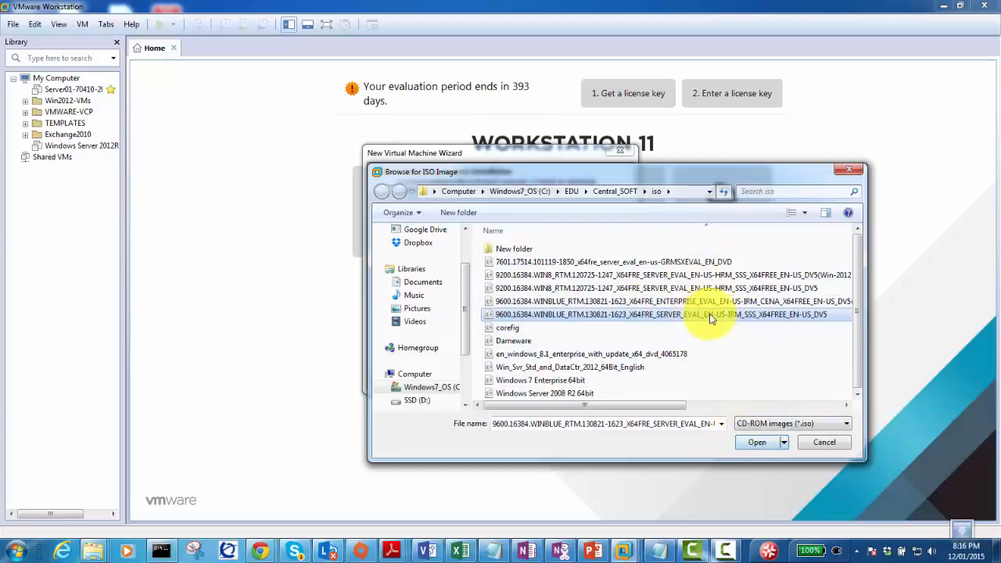
left_click(752, 442)
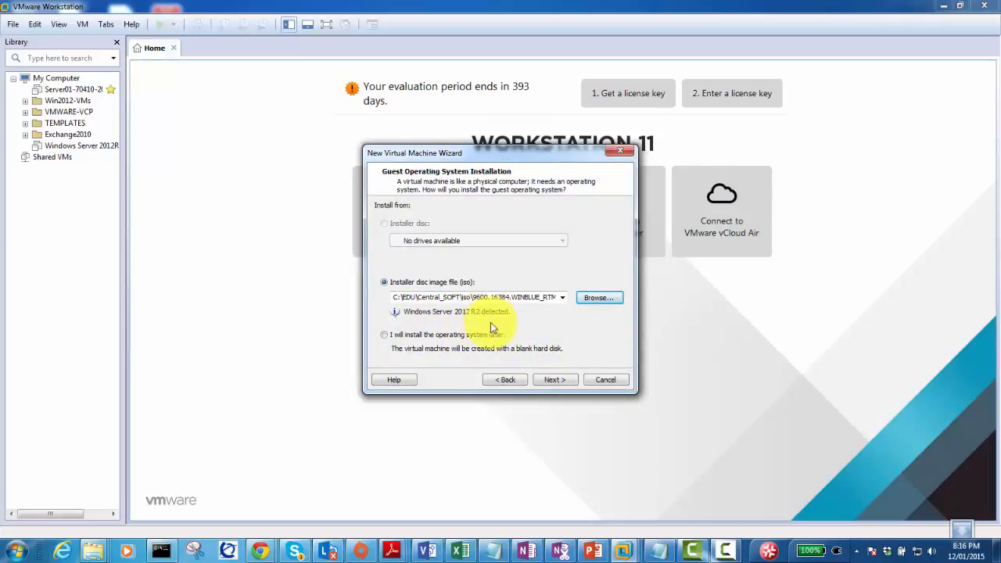
left_click(555, 379)
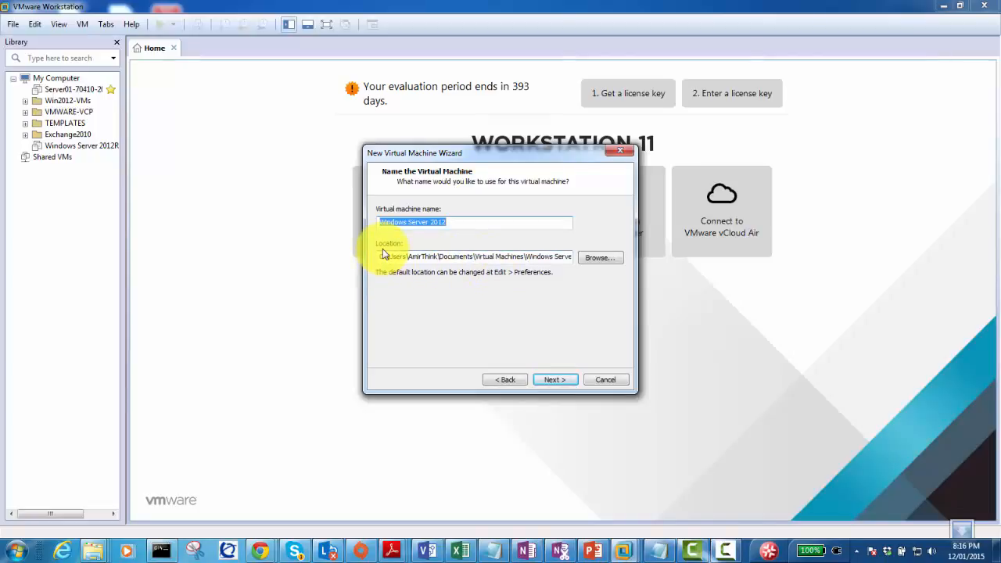
Name the virtual machine "Windows Server 2012 - TEMPLATE MACHINE" and change the drive of its location path to d:.
left_click(459, 222)
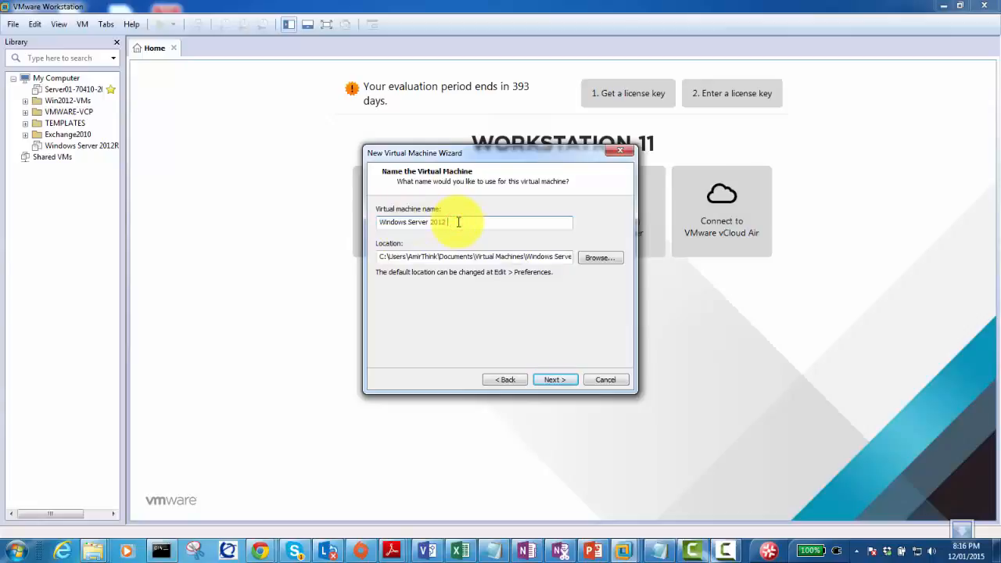
type("- TEMPLATE")
type("MACHINE")
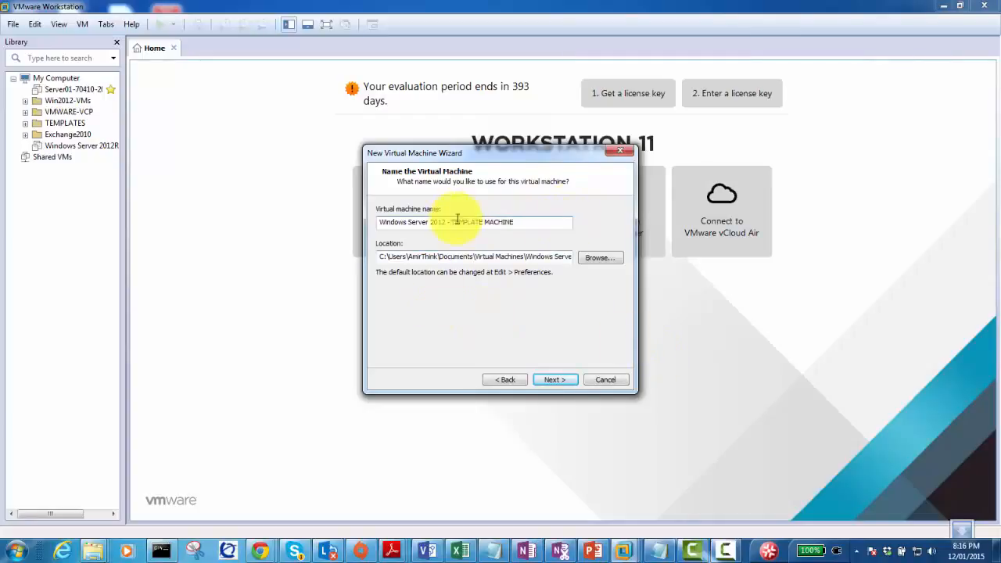
left_click(383, 254)
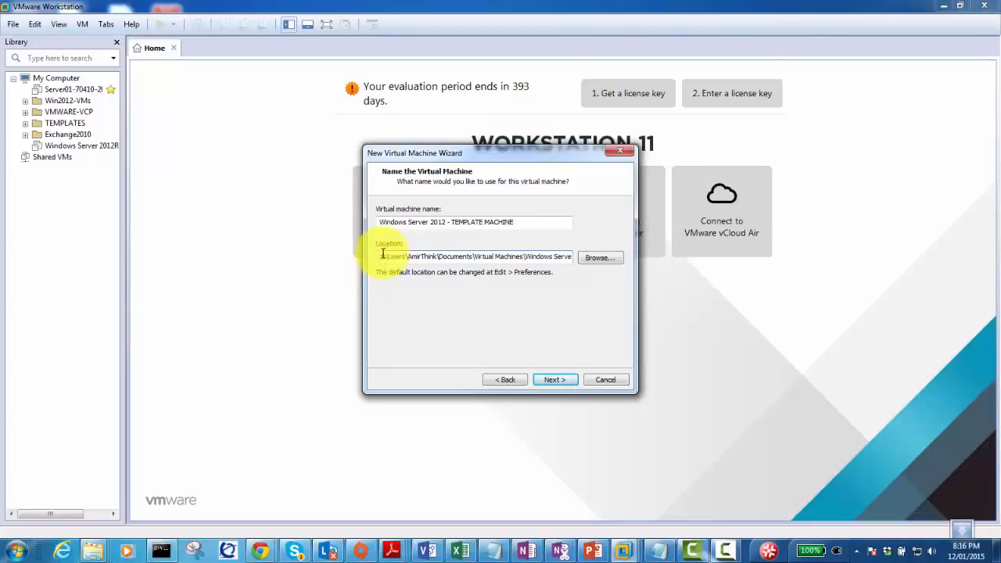
key("Delete")
type("d")
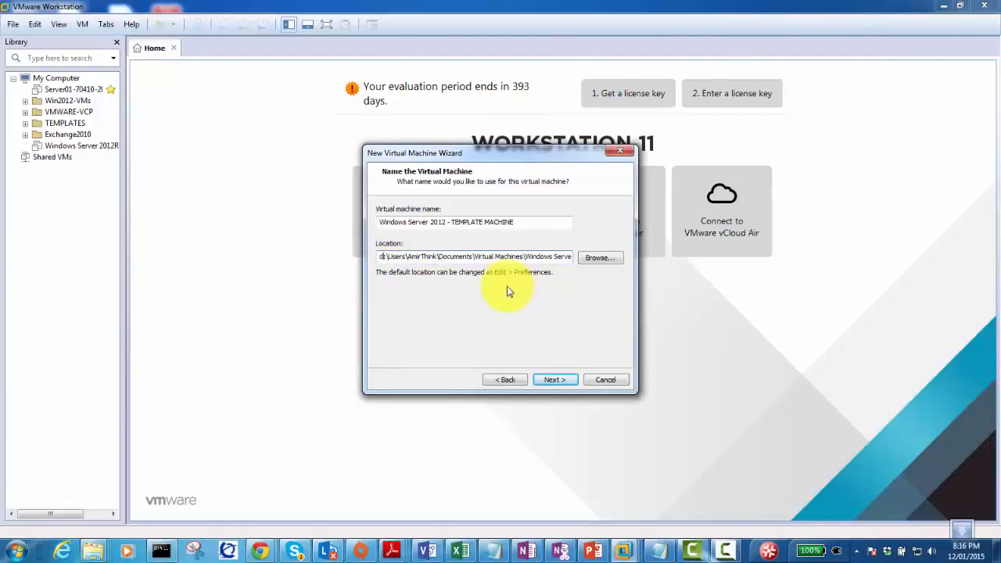
left_click(554, 380)
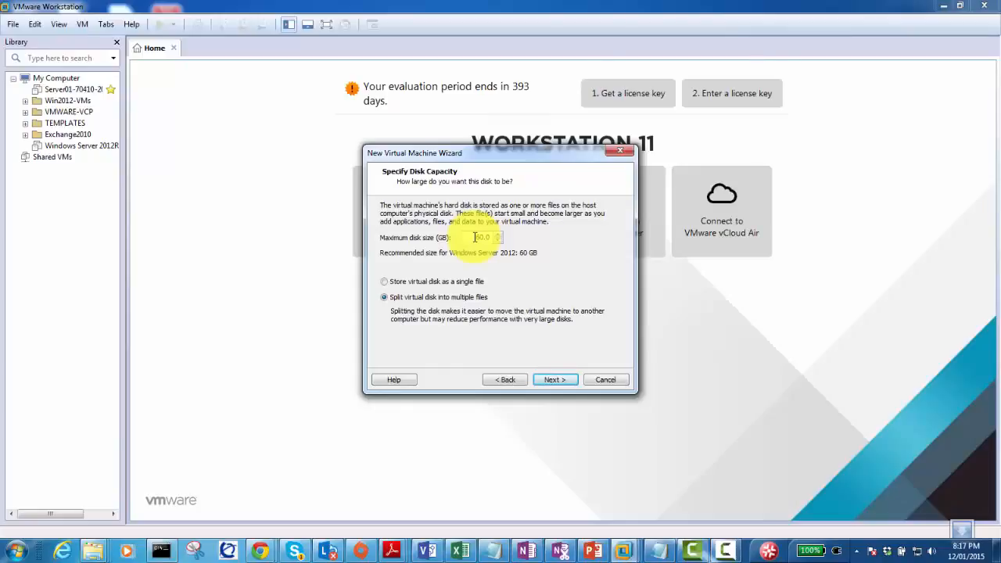
Set the maximum disk size to 100 GB and split the virtual disk into multiple files.
left_click_drag(475, 237, 529, 252)
type("100")
double_click(479, 237)
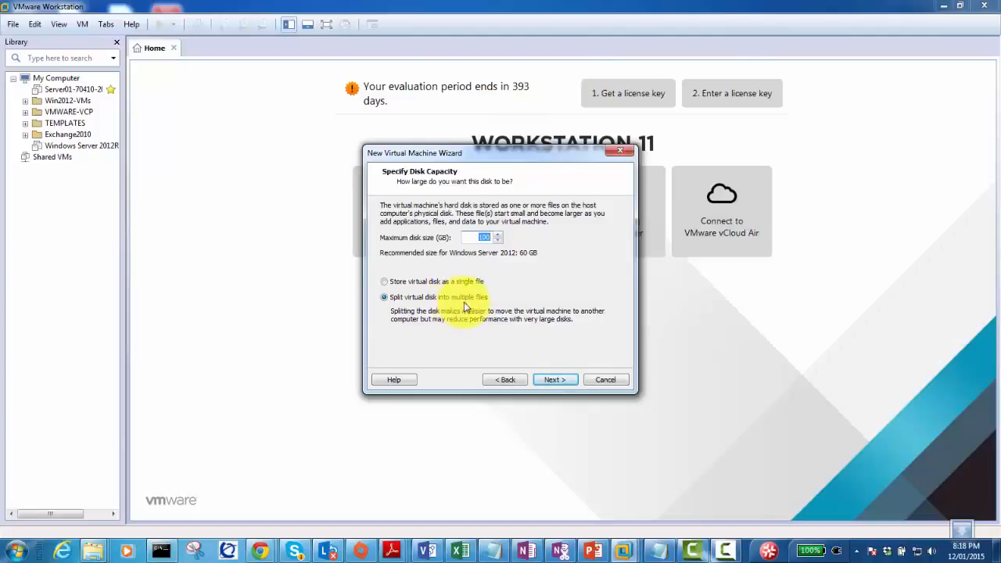
left_click(383, 282)
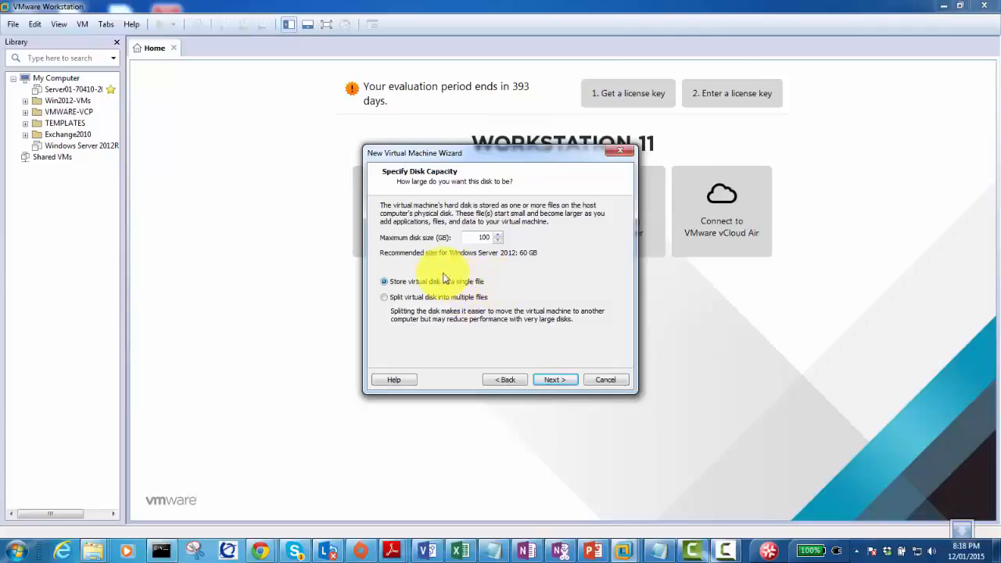
left_click(384, 297)
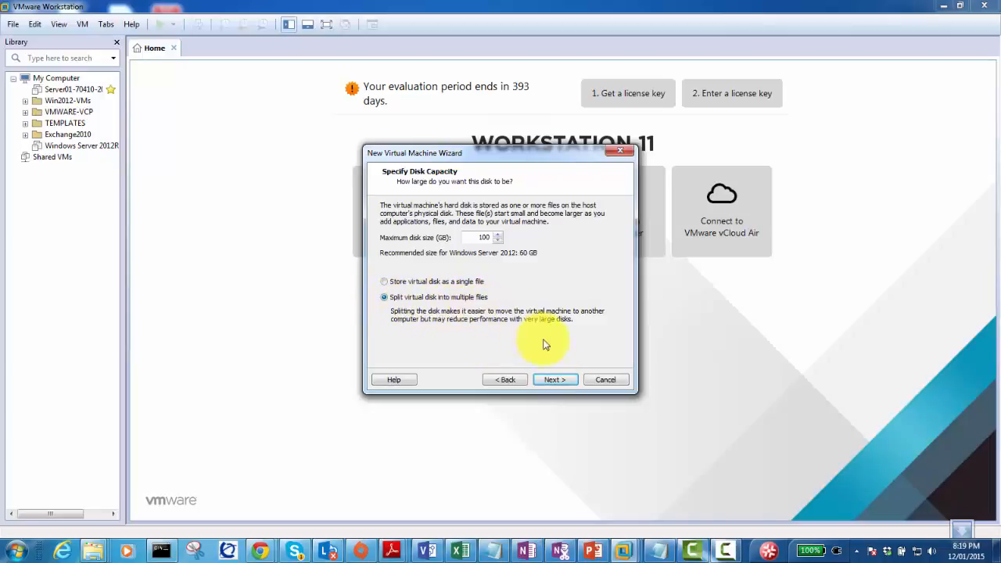
left_click(552, 380)
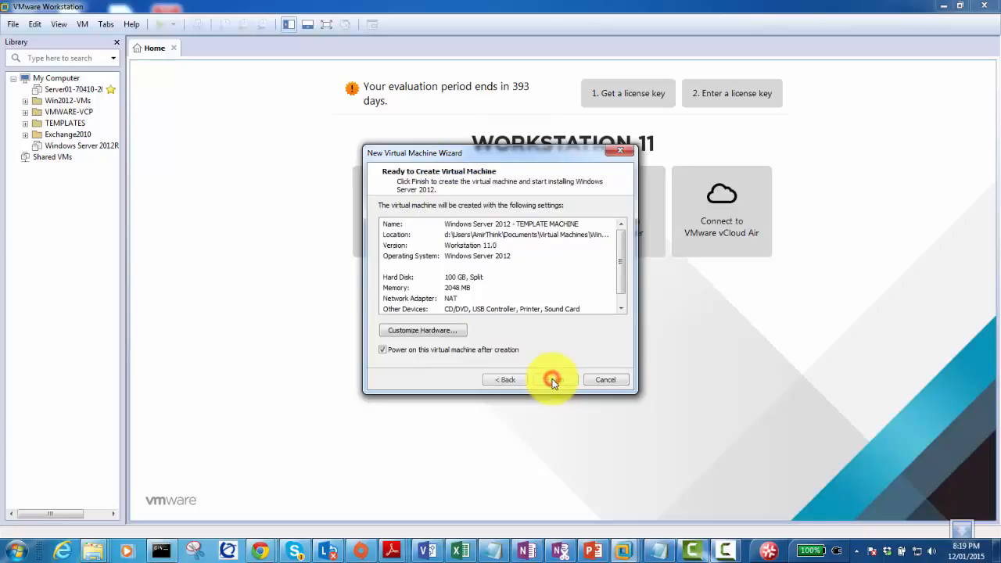
Customize the virtual machine's hardware by setting its memory to 4096 MB.
left_click(423, 331)
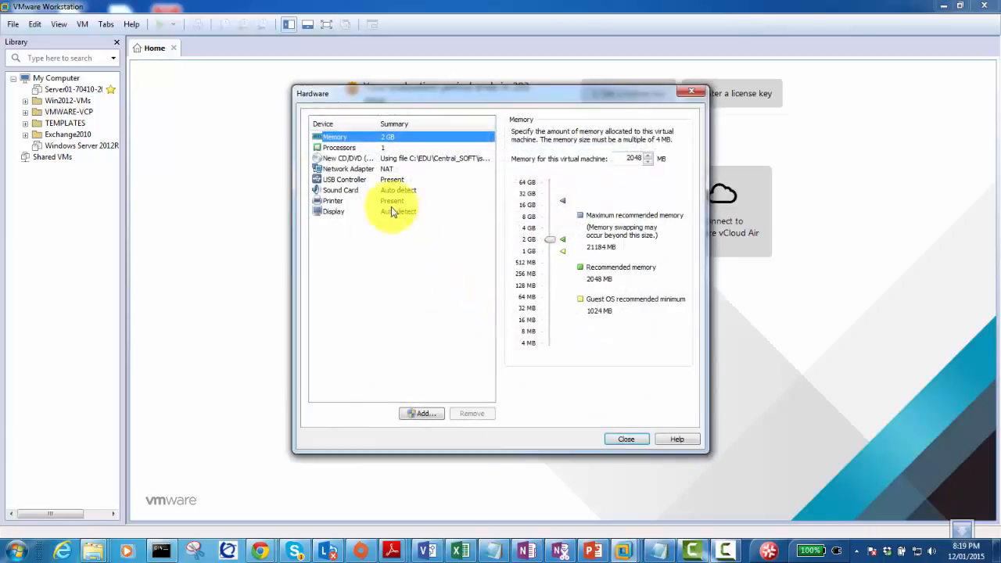
left_click(381, 169)
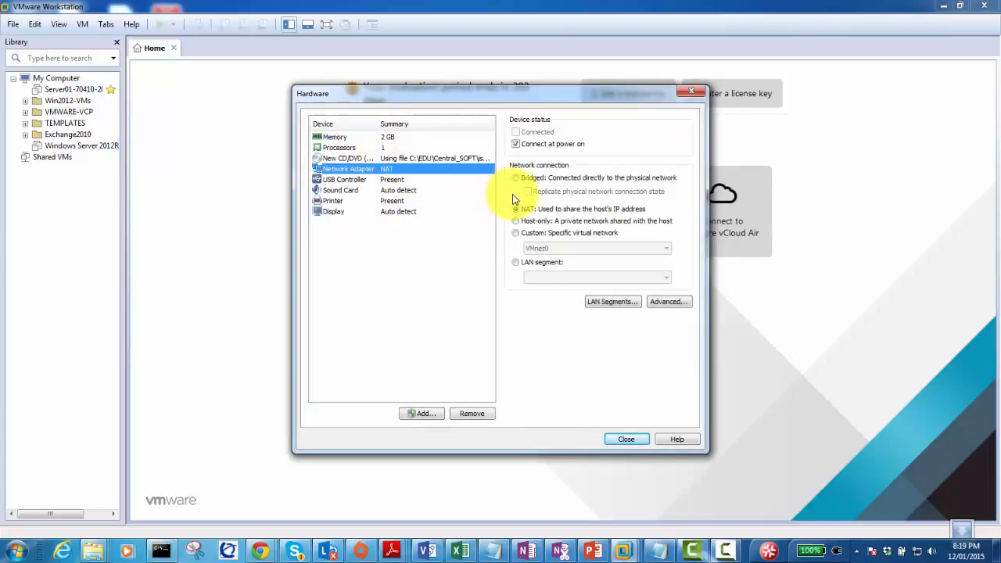
left_click(344, 137)
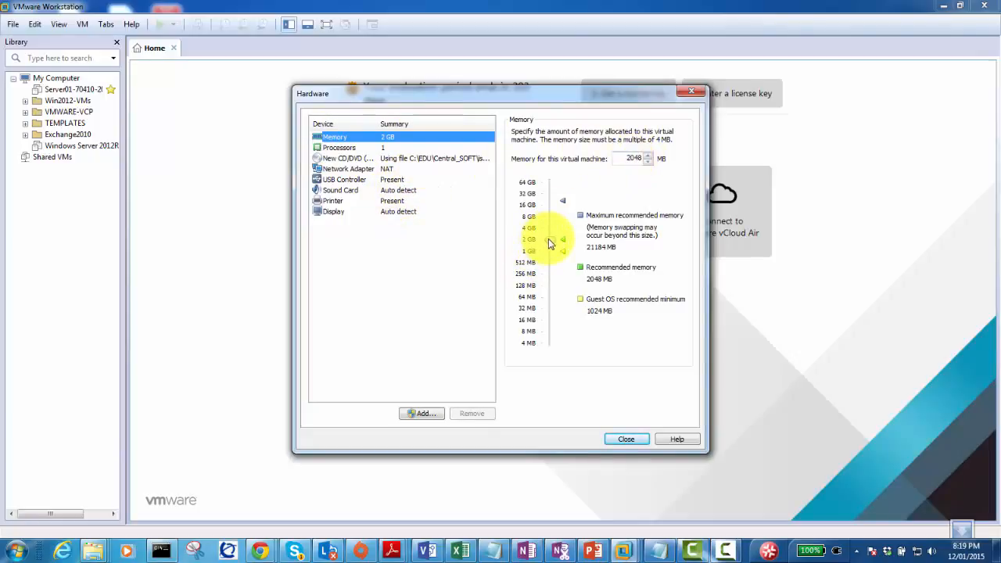
left_click_drag(550, 241, 551, 232)
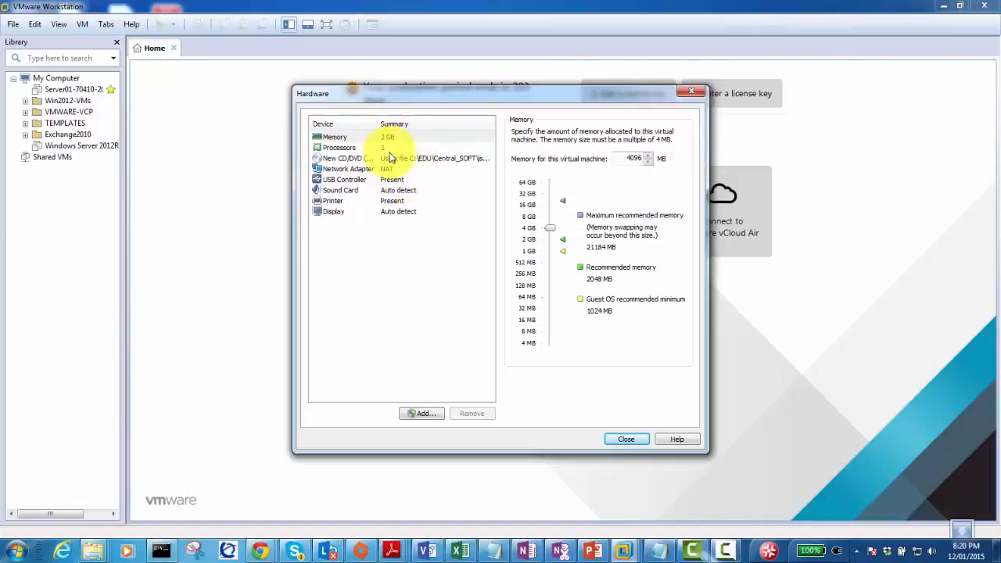
Review the processor, CD/DVD and network adapter settings of the virtual machine.
left_click(395, 149)
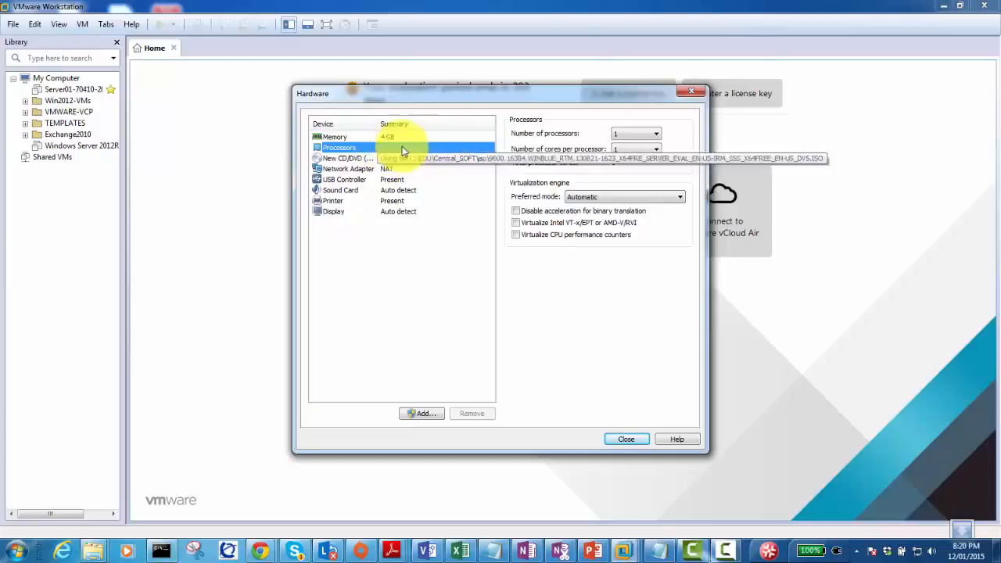
left_click(327, 158)
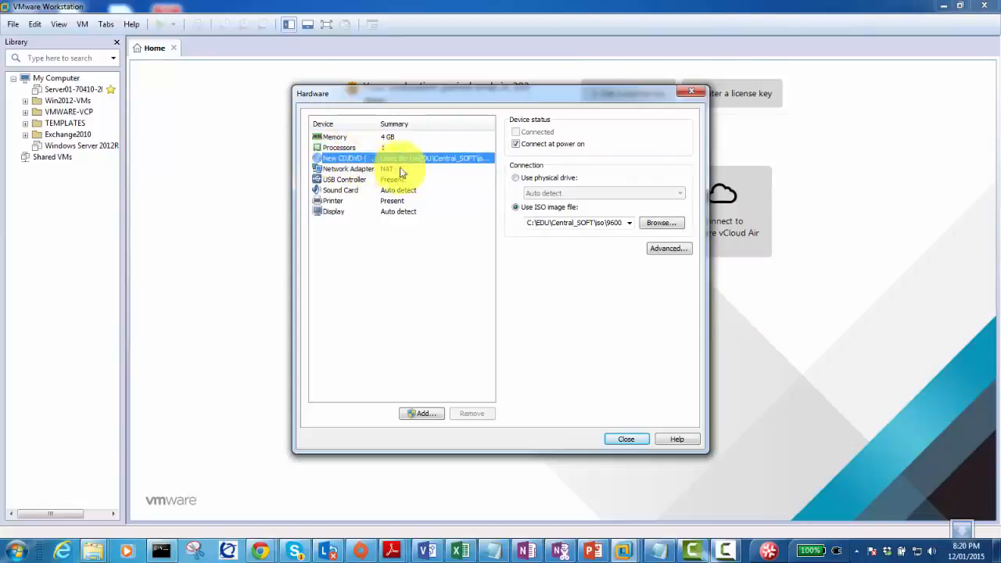
left_click(344, 170)
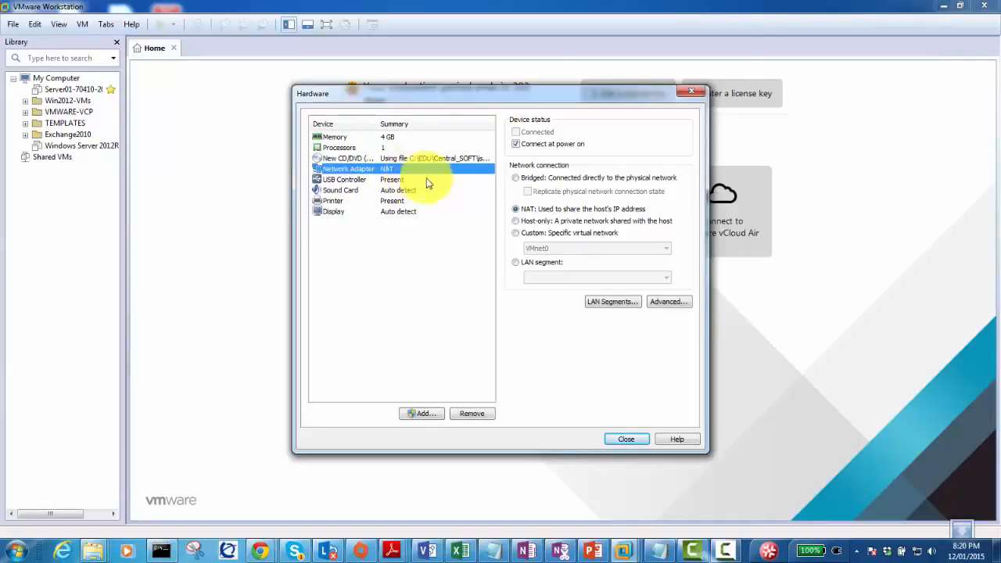
Try the Bridged connection with physical connection state replication, NAT and Host-only for the network adapter.
left_click(519, 179)
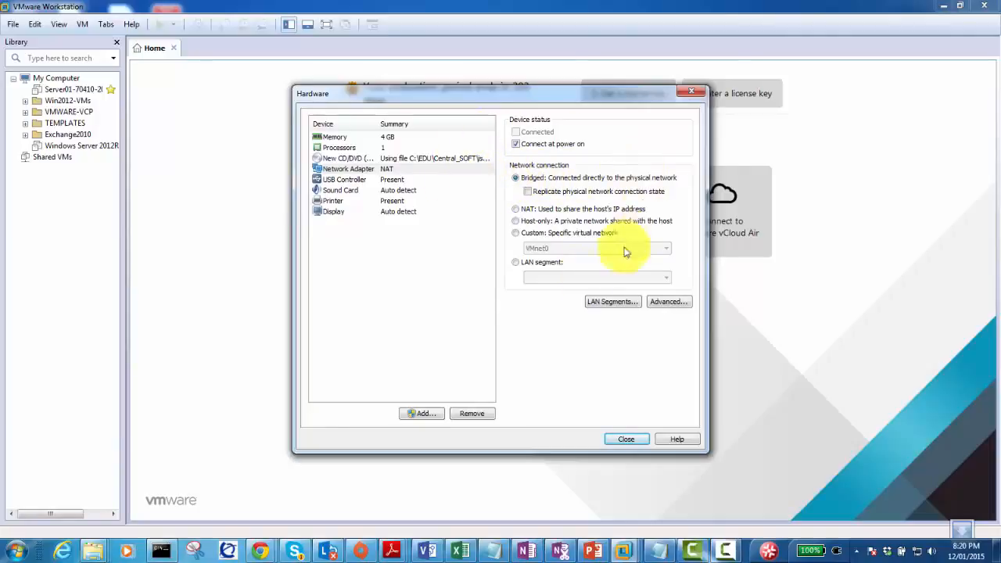
left_click(528, 192)
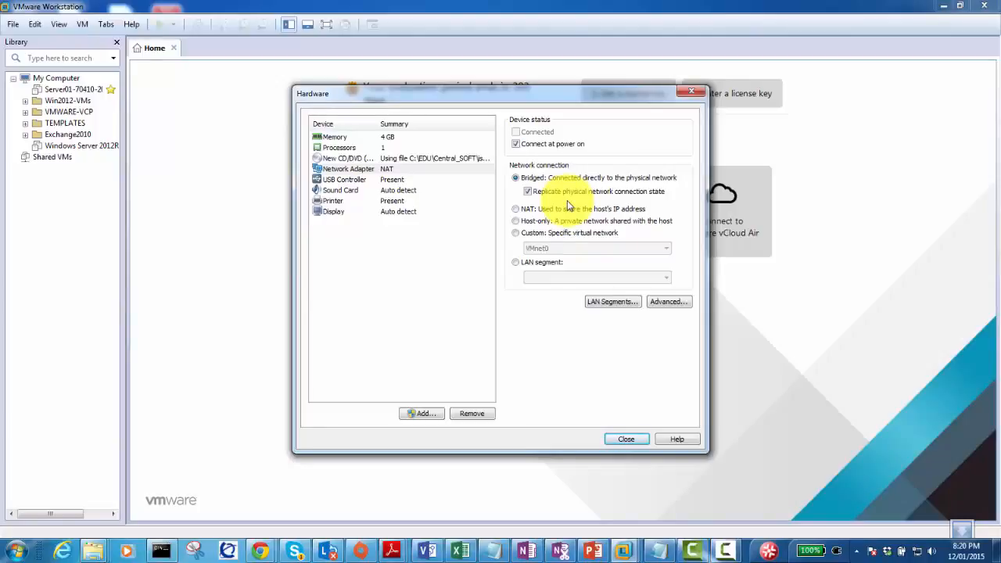
left_click(526, 191)
left_click(515, 209)
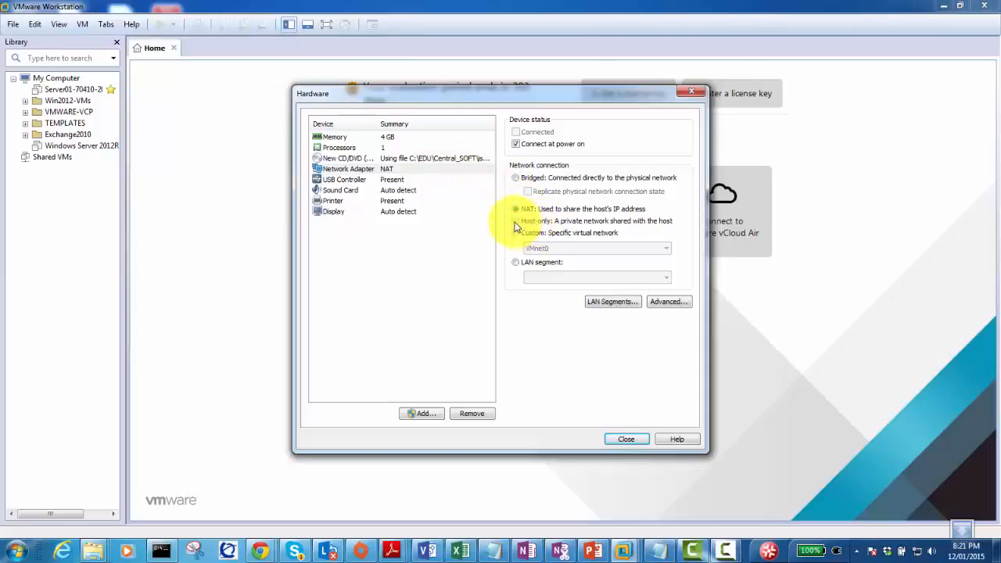
left_click(516, 220)
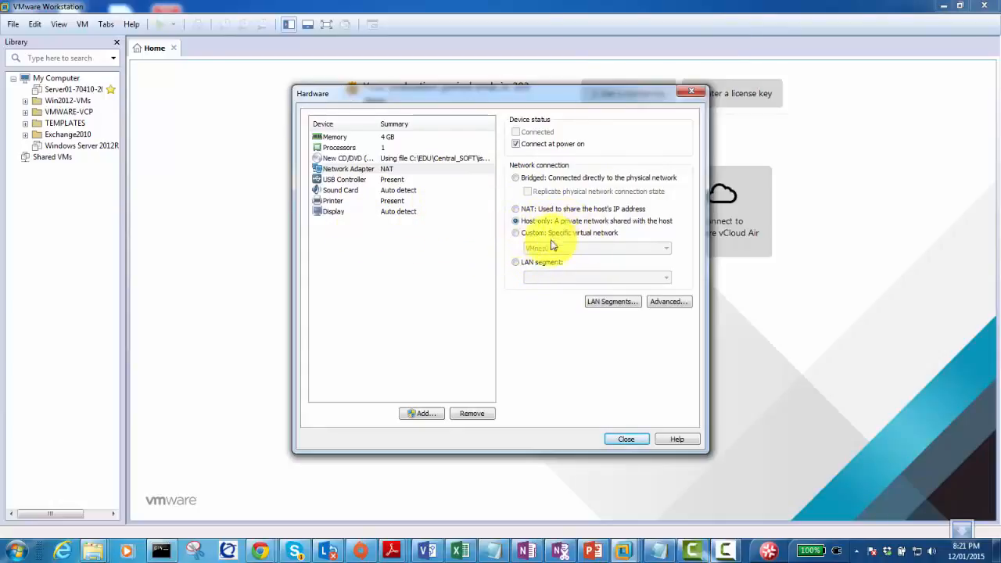
Try the custom virtual networks VMnet3 and VMnet10 for the network adapter.
left_click(515, 232)
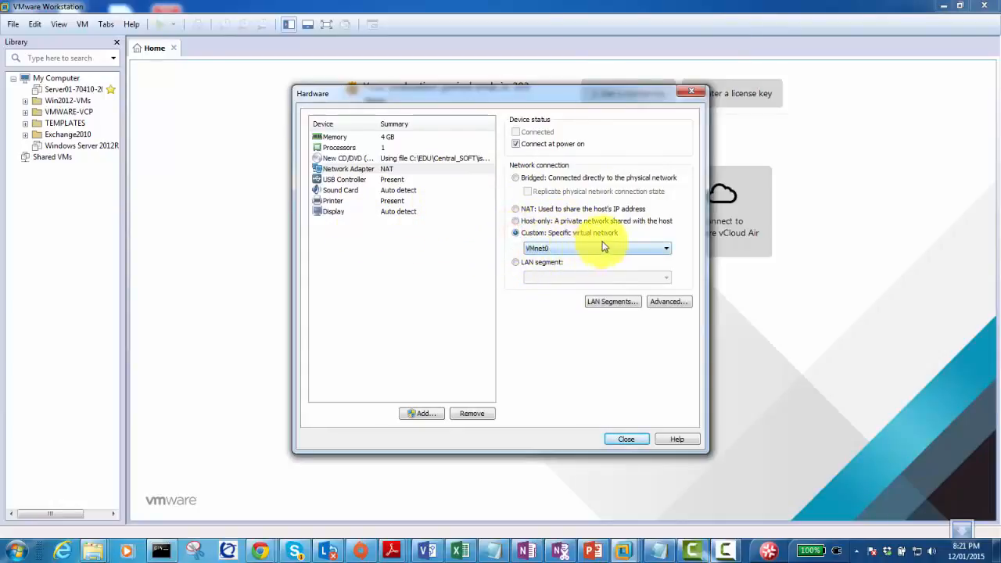
left_click(652, 249)
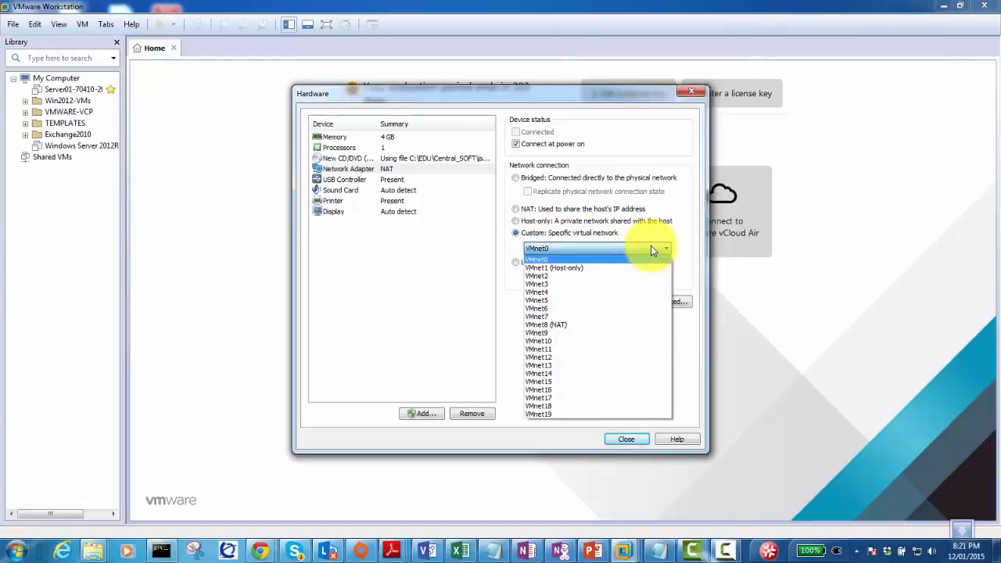
left_click(539, 284)
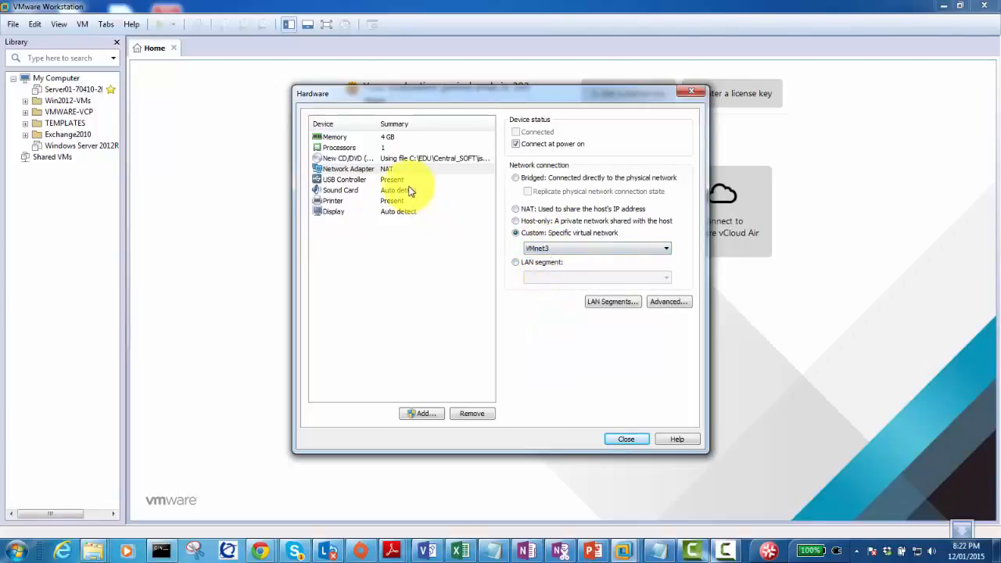
left_click(537, 248)
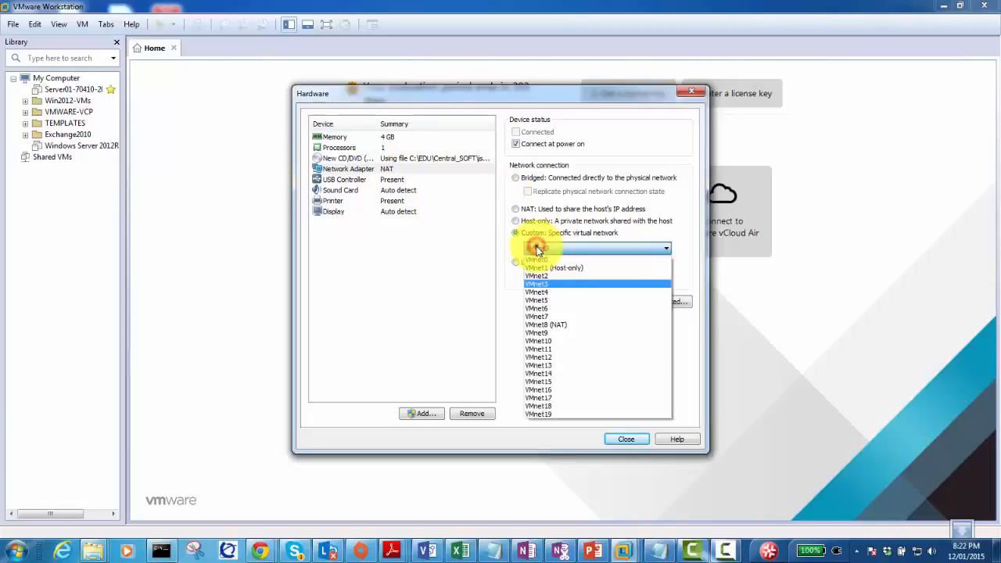
left_click(533, 249)
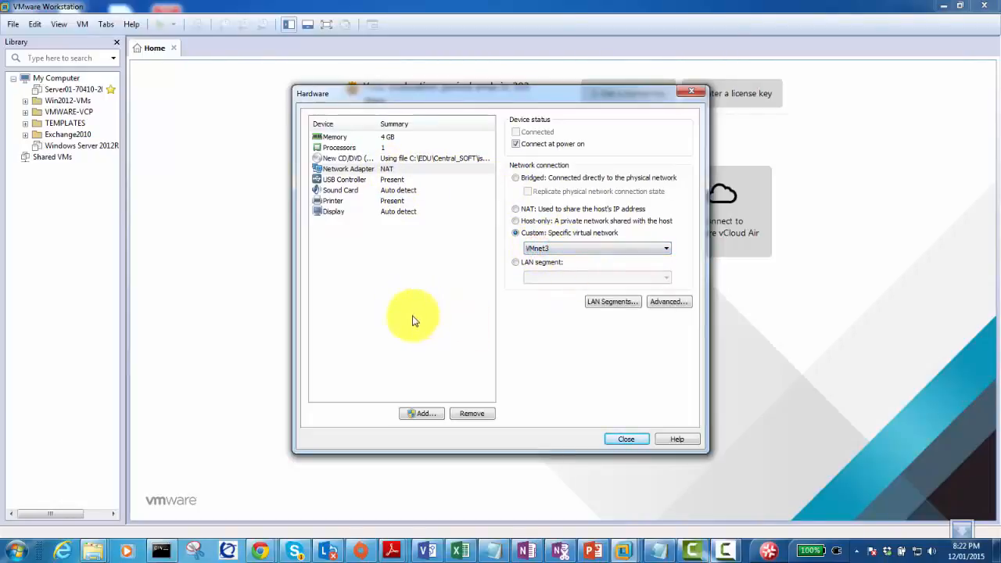
left_click(546, 249)
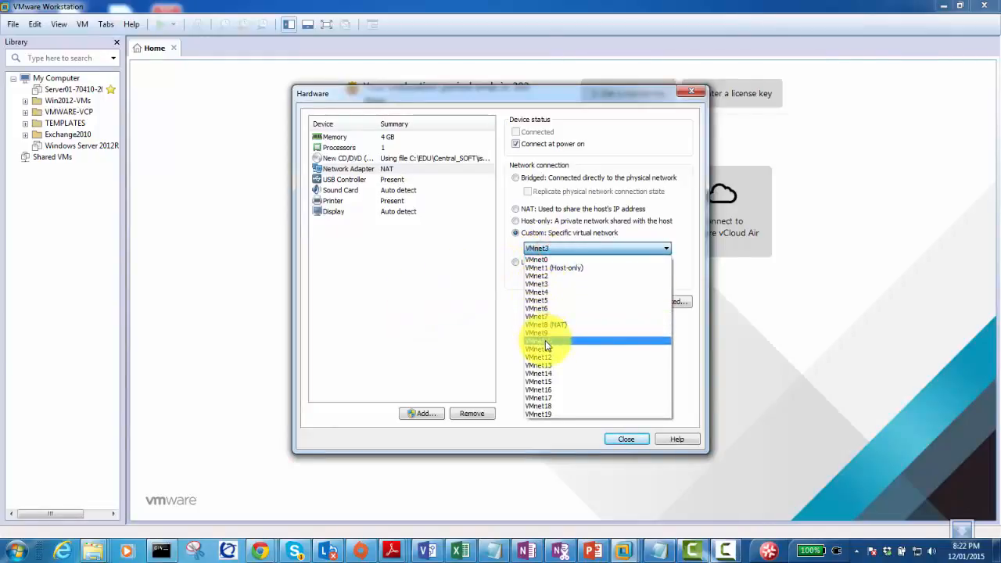
left_click(546, 345)
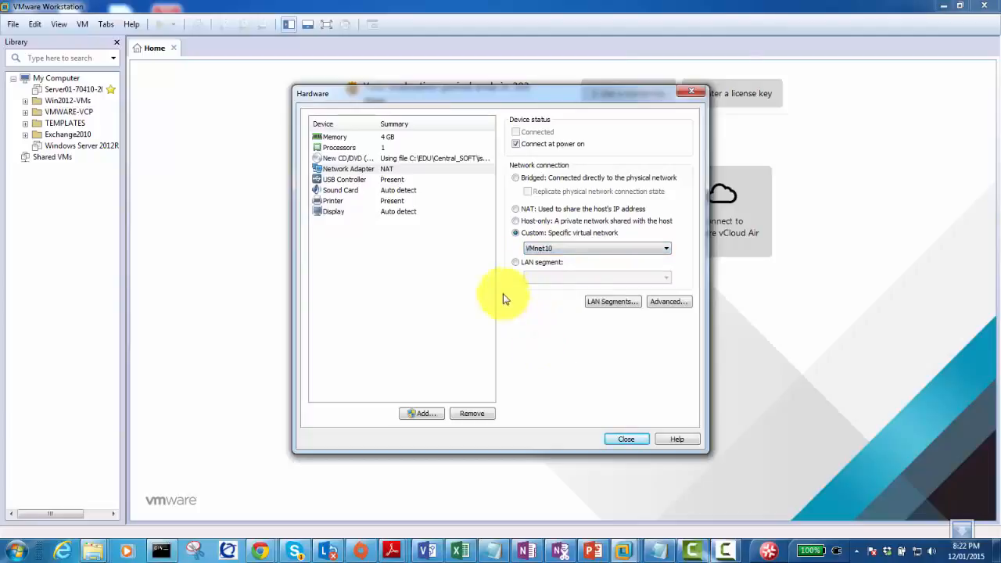
left_click(551, 250)
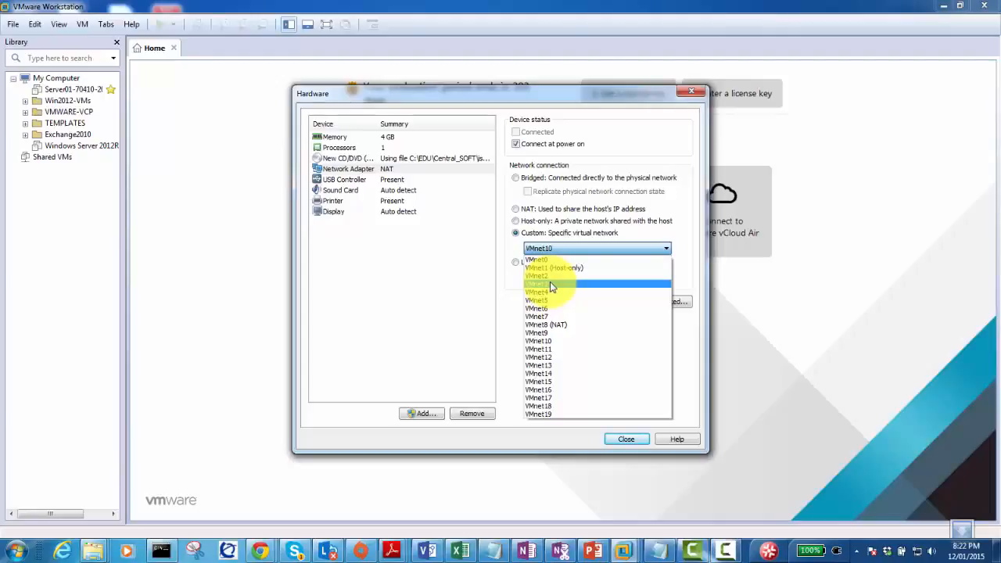
left_click(488, 237)
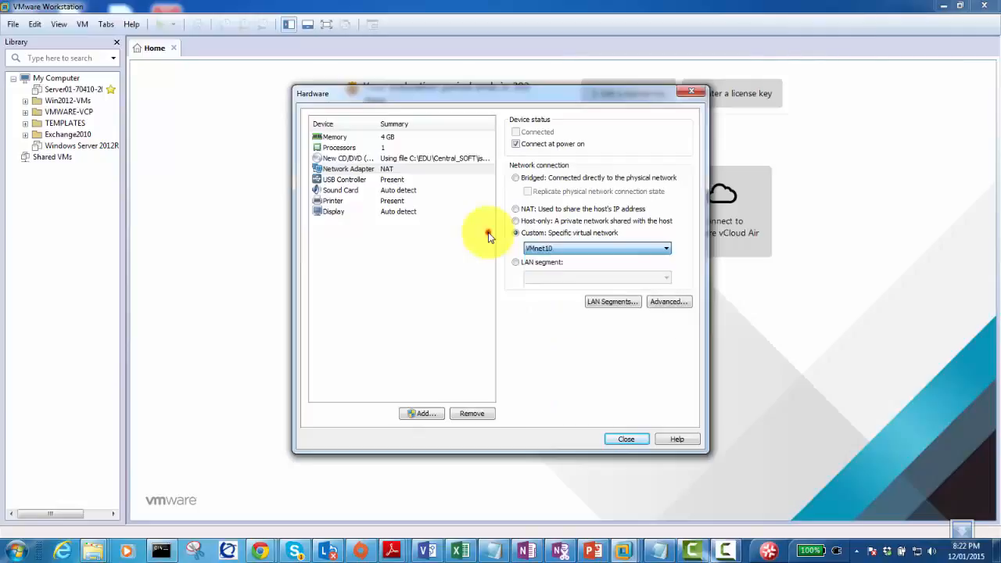
Try the LAN segment connection for the network adapter and view the global LAN segments.
left_click(514, 264)
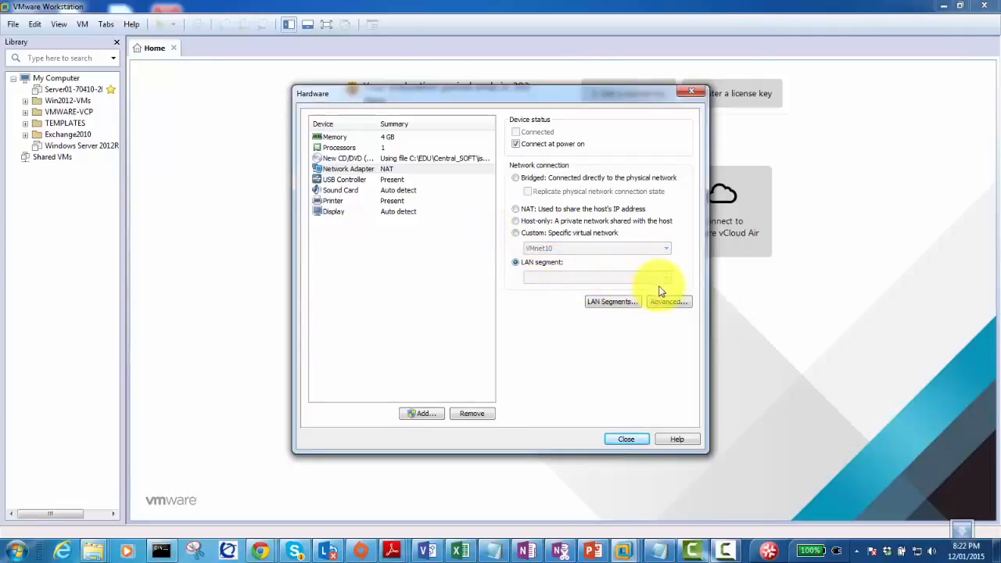
left_click(597, 303)
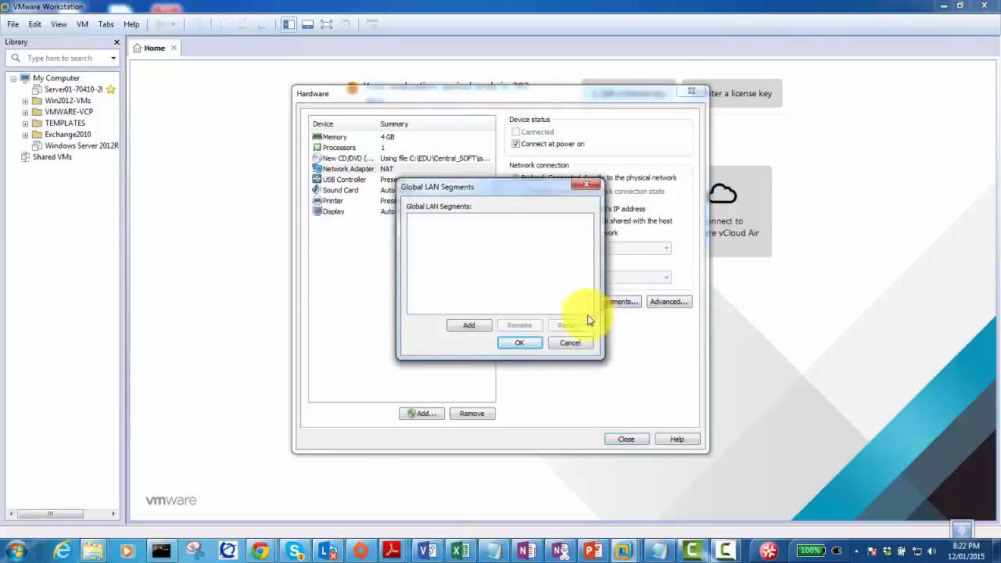
left_click(583, 344)
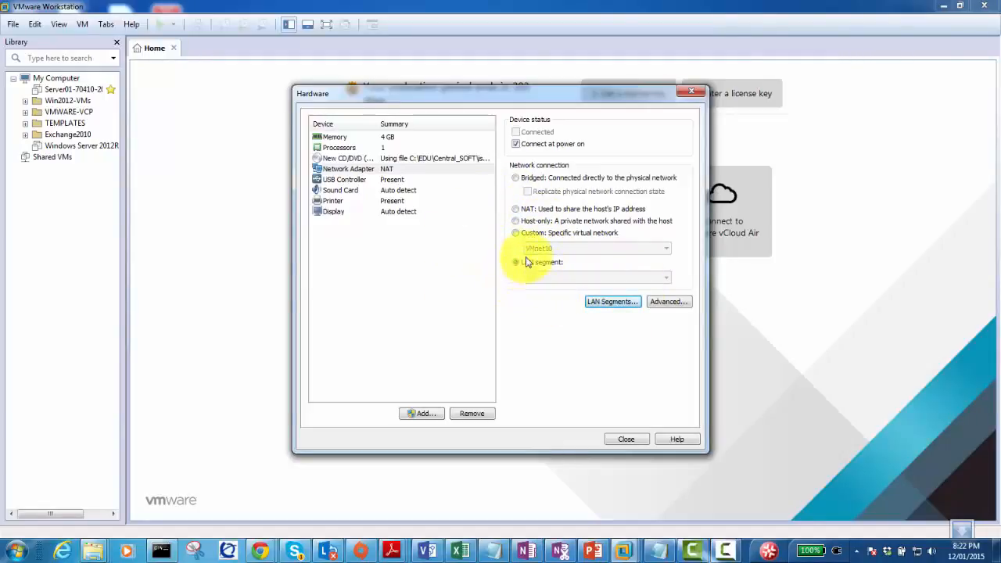
Connect the network adapter to the custom virtual network VMnet12.
left_click(514, 233)
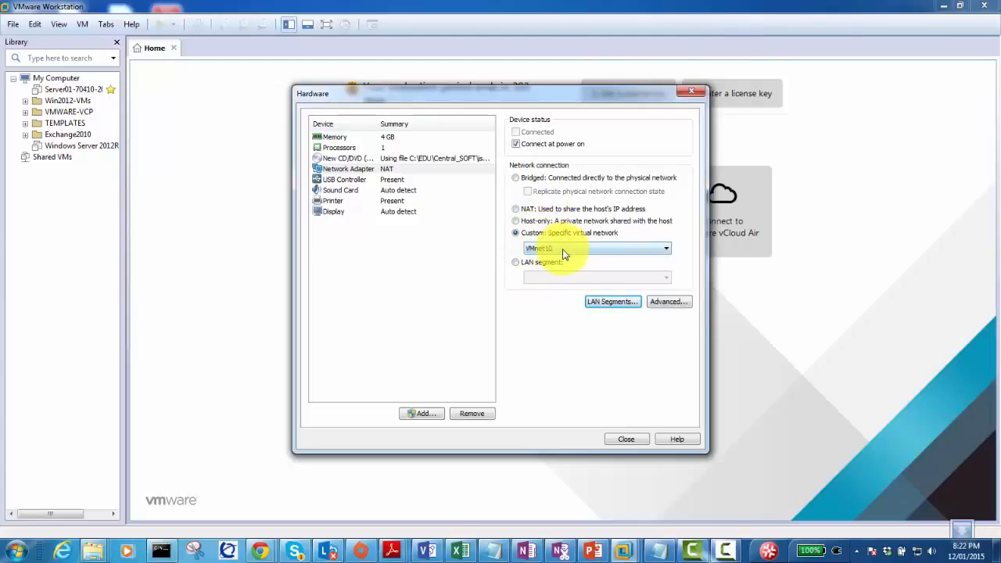
left_click(563, 250)
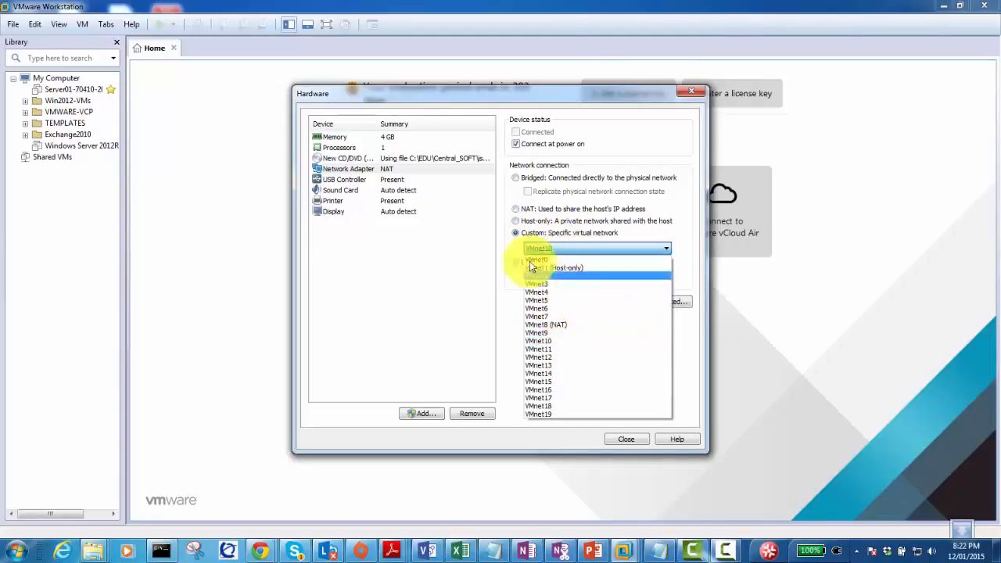
left_click(515, 223)
left_click(516, 222)
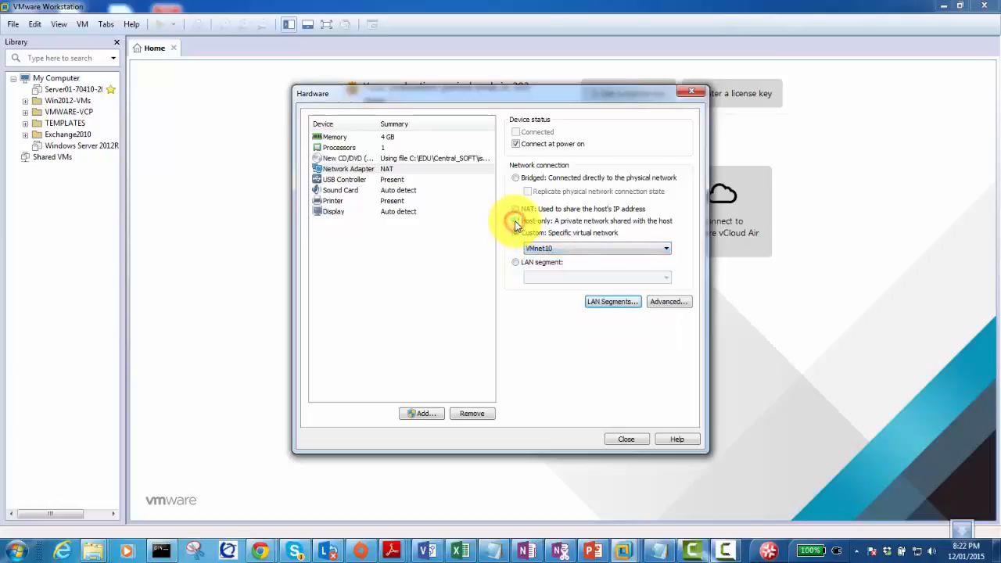
left_click(516, 234)
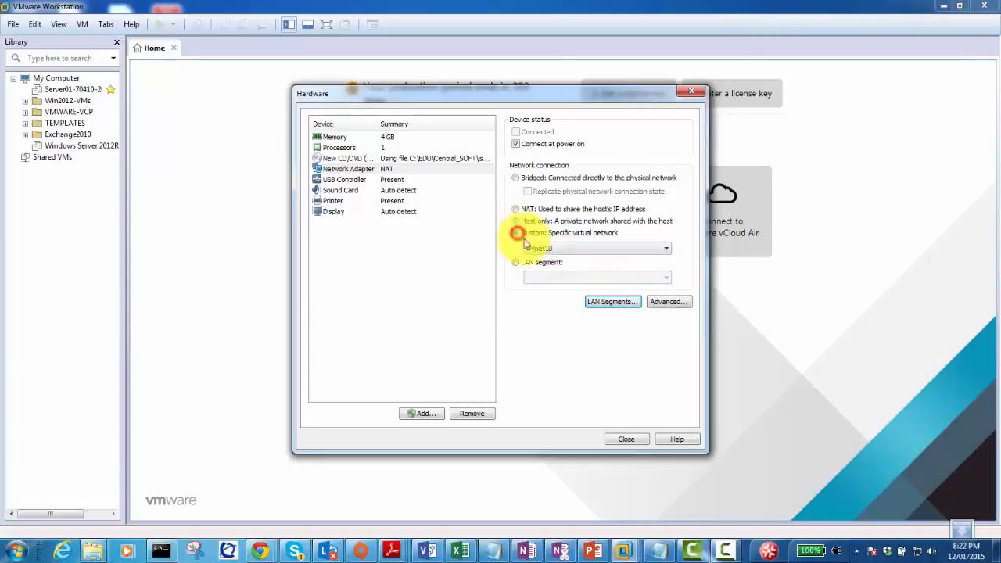
left_click(563, 248)
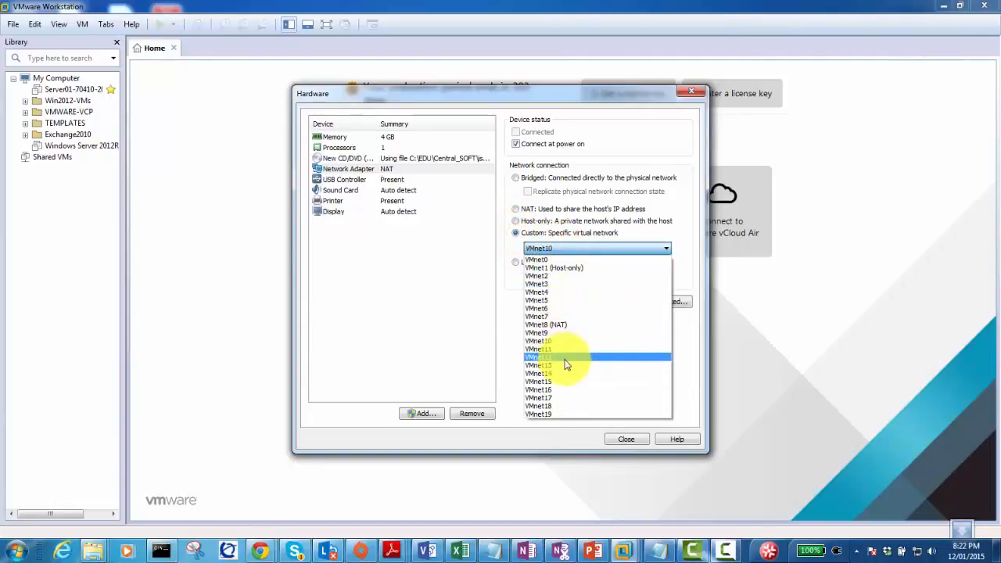
left_click(564, 357)
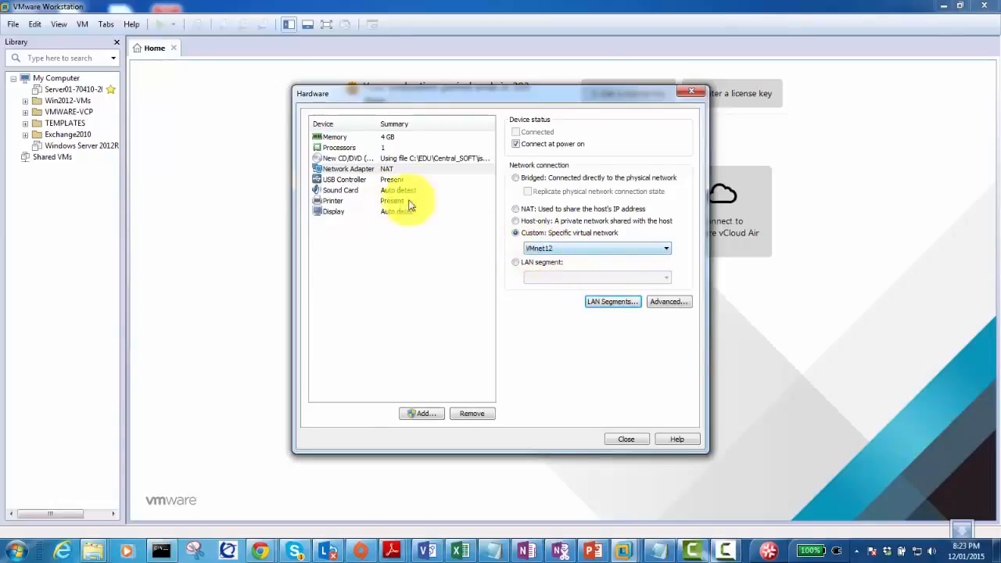
Remove the sound card from the virtual hardware and finish creating the virtual machine.
left_click(344, 179)
left_click(341, 192)
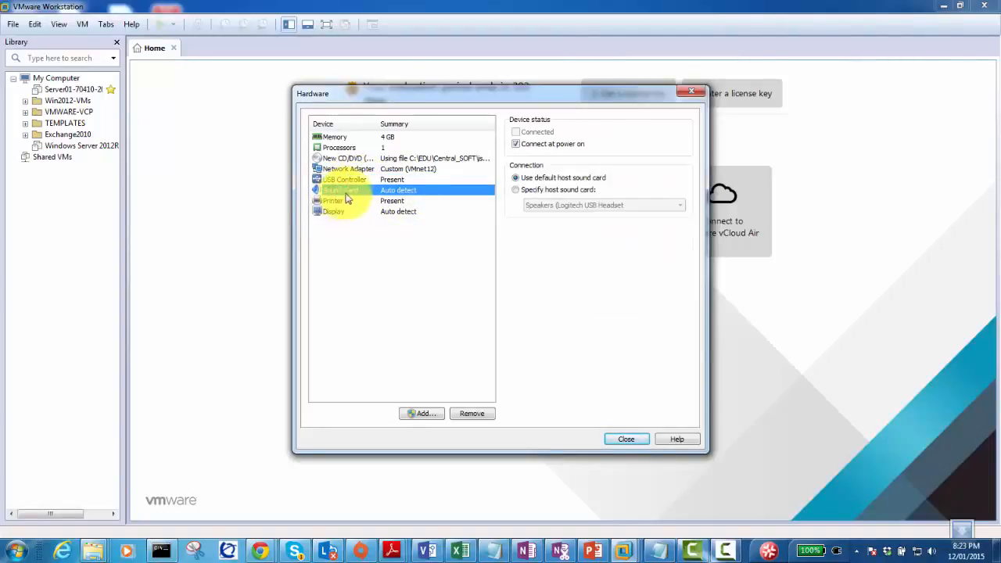
left_click(470, 413)
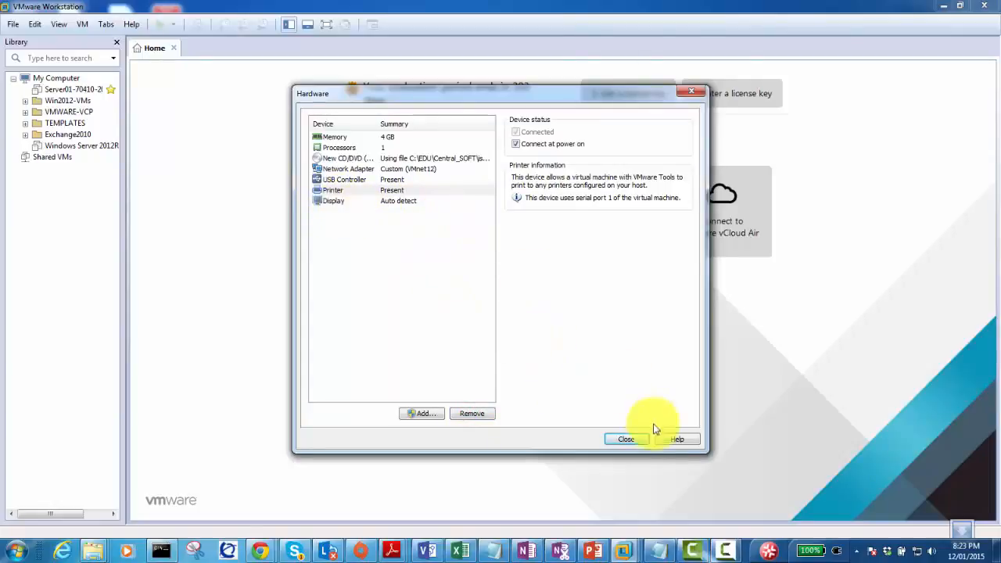
left_click(625, 439)
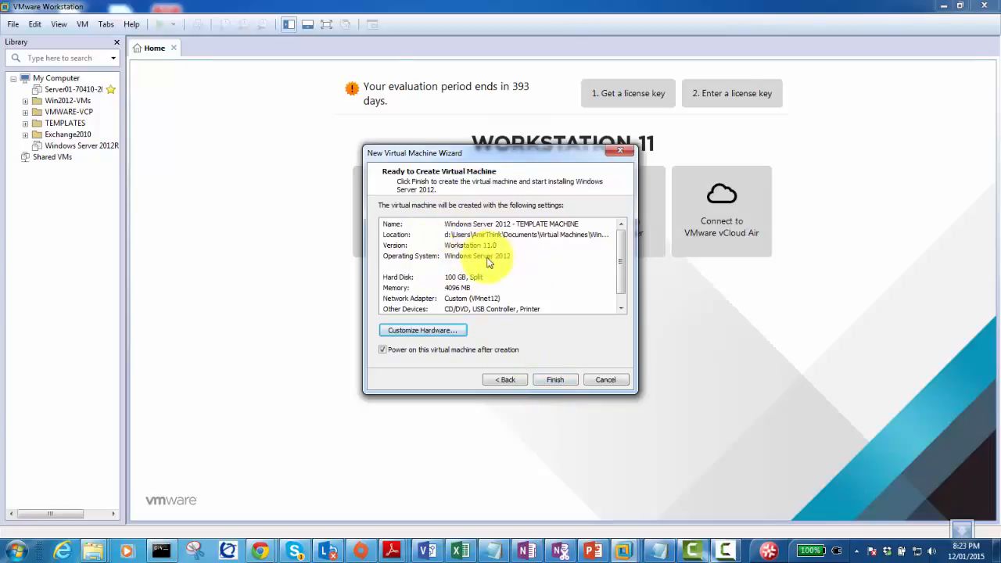
left_click(555, 377)
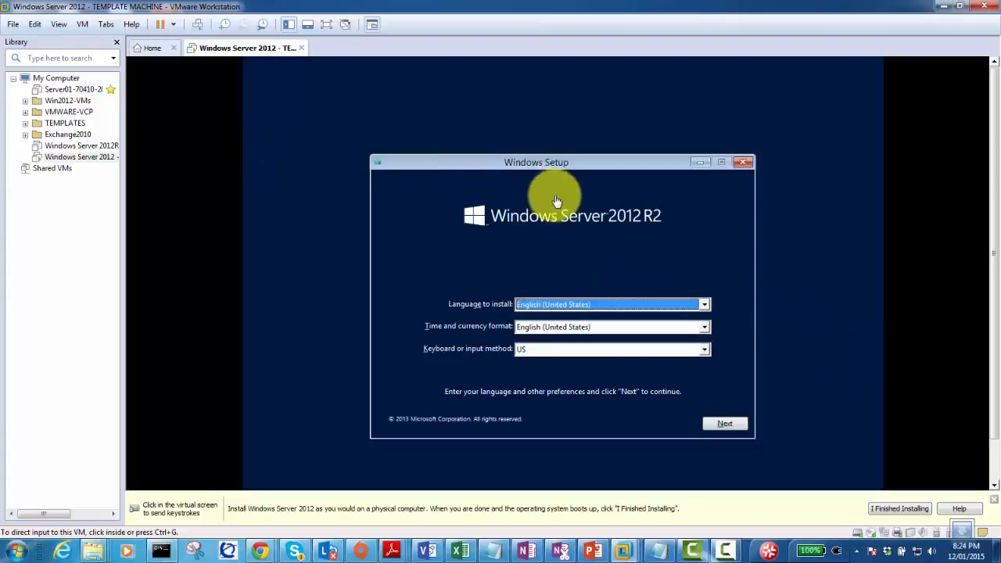
Start the Windows Server 2012 R2 installation, keeping English (United States) for language and formats and the US keyboard.
left_click(679, 223)
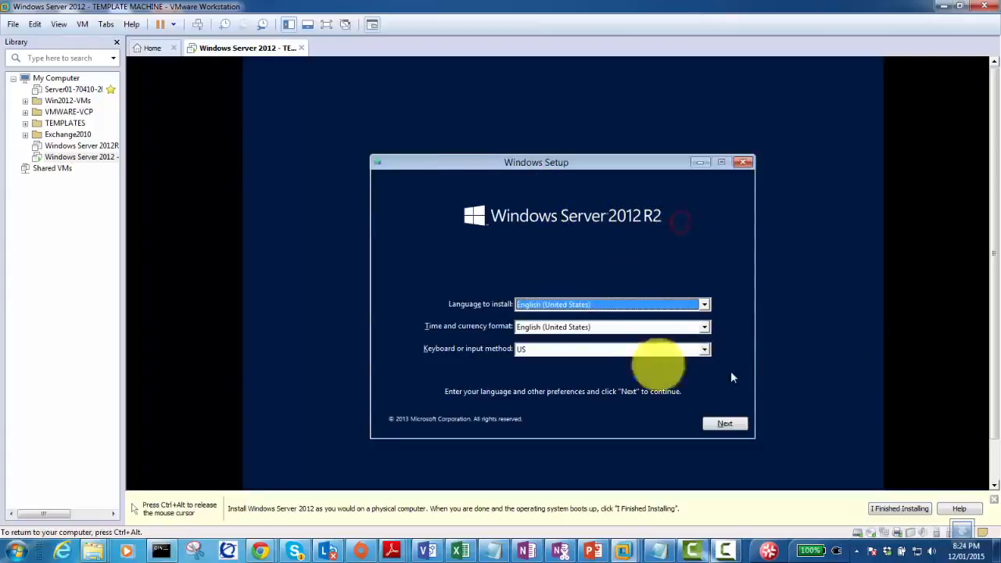
left_click(725, 429)
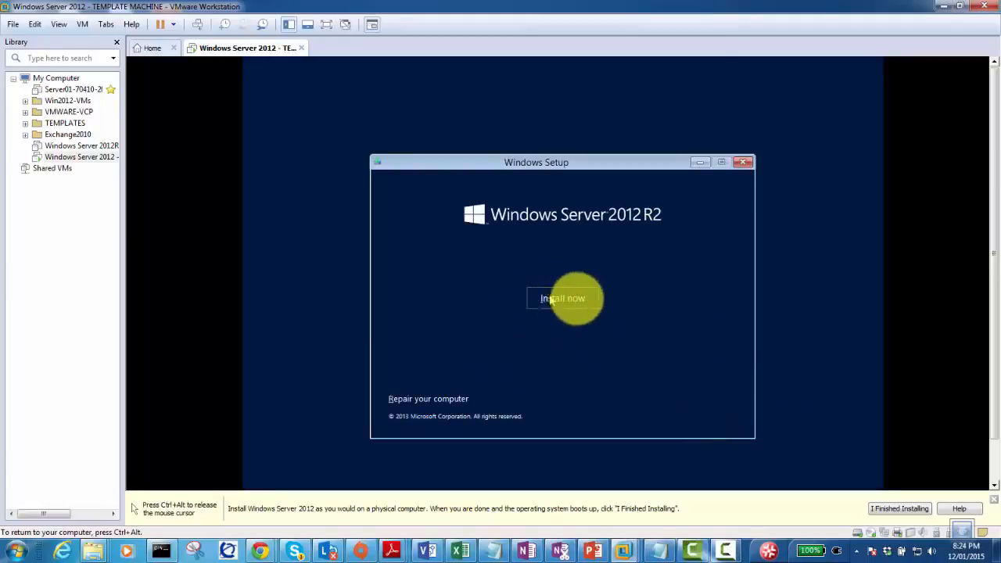
left_click(564, 298)
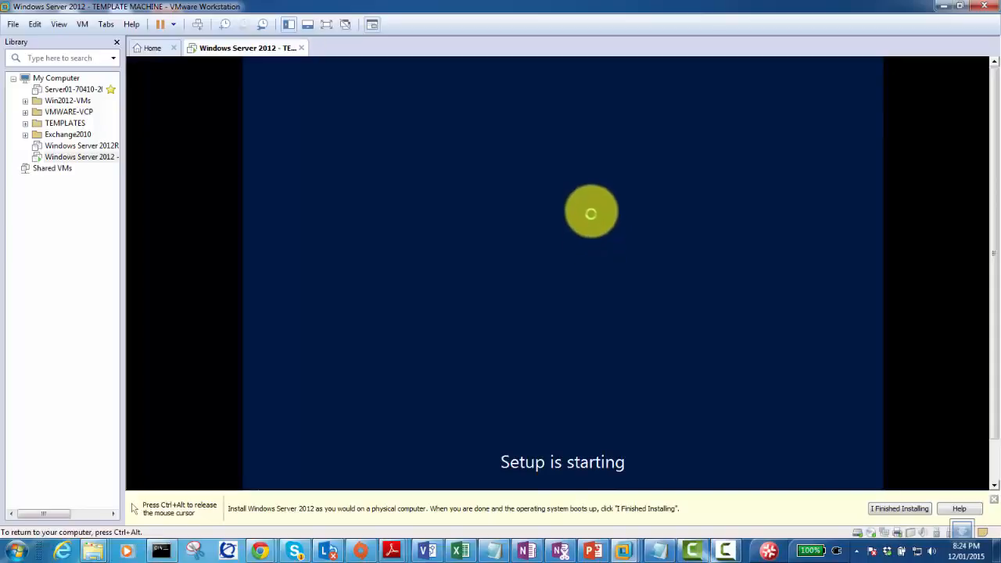
Choose the Windows Server 2012 R2 Datacenter Evaluation (Server with a GUI) edition and accept the license terms.
key("ctrl+alt")
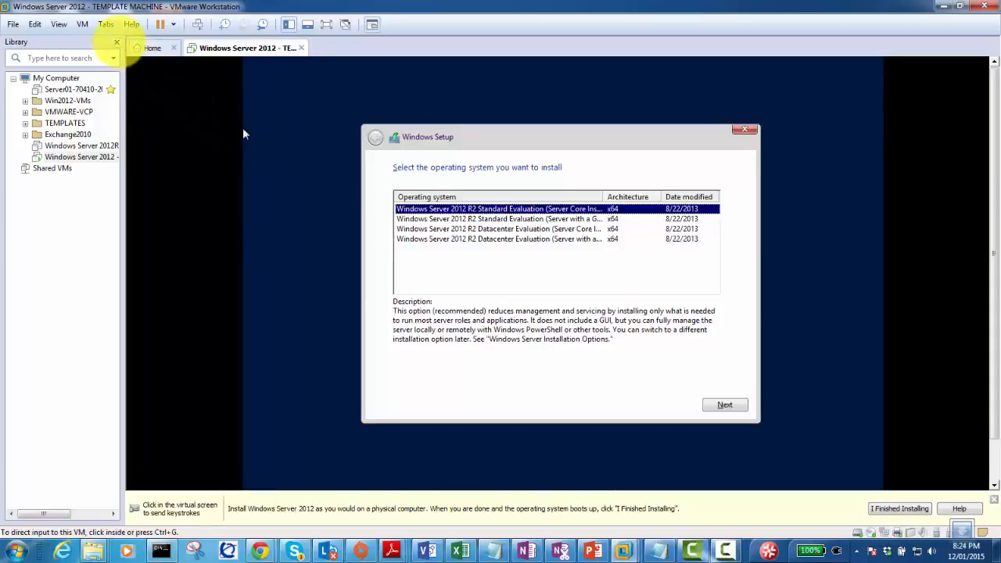
left_click(243, 133)
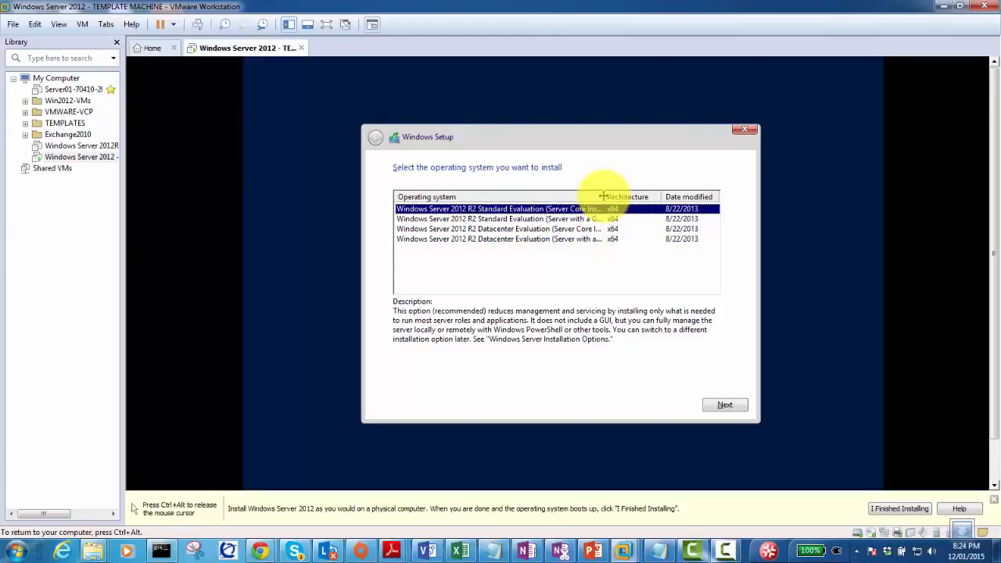
left_click_drag(602, 196, 654, 197)
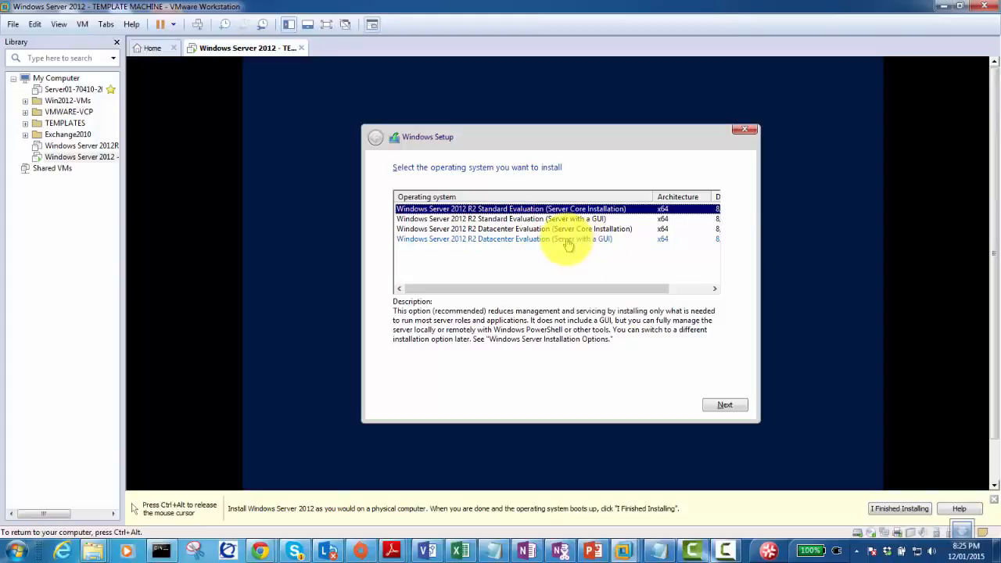
left_click(568, 241)
left_click(725, 407)
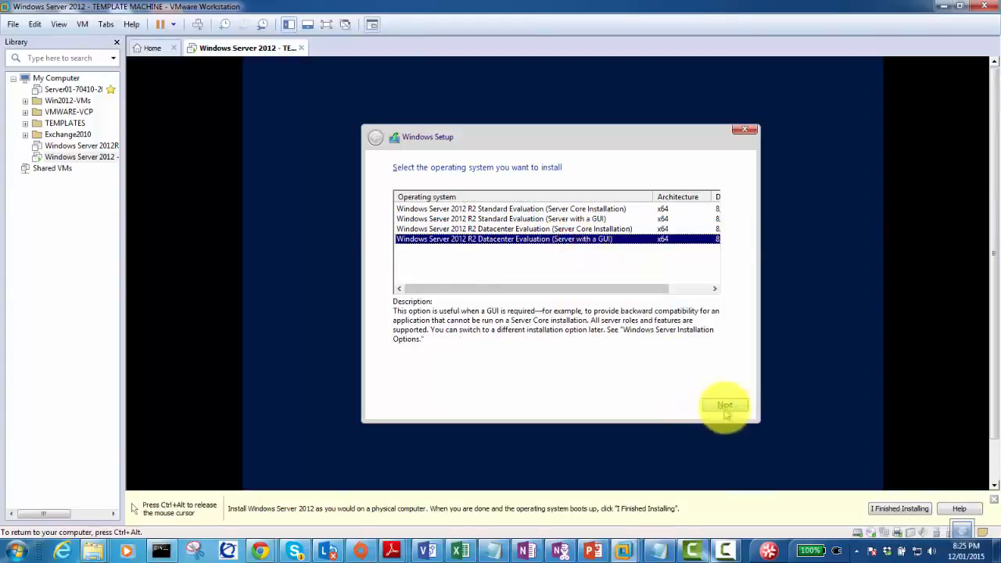
left_click(721, 403)
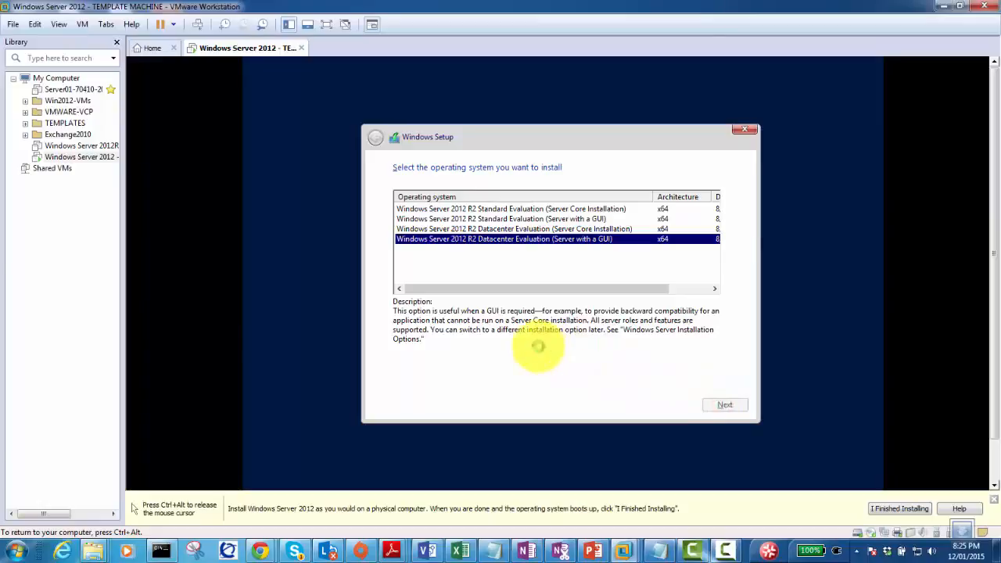
left_click(436, 377)
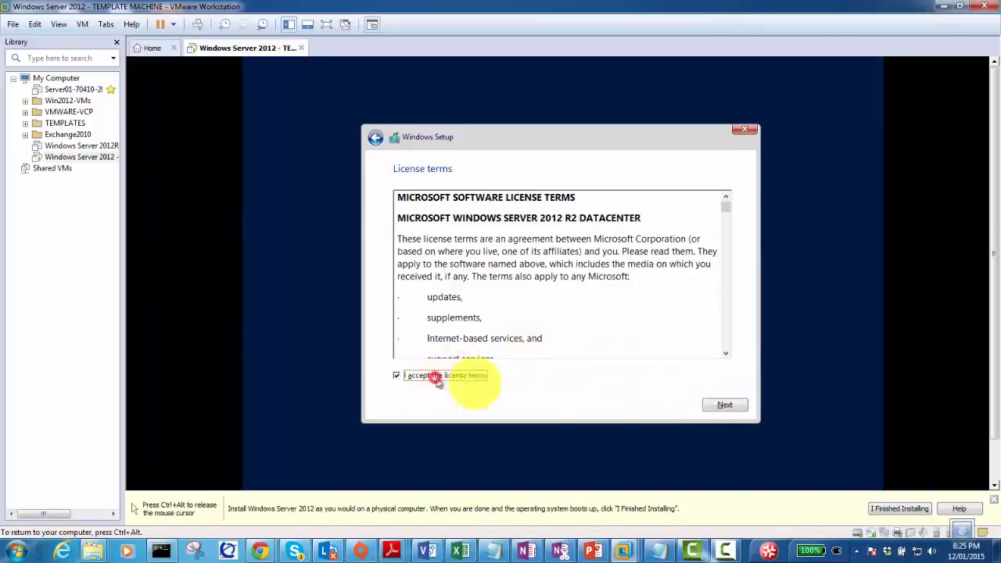
left_click(731, 404)
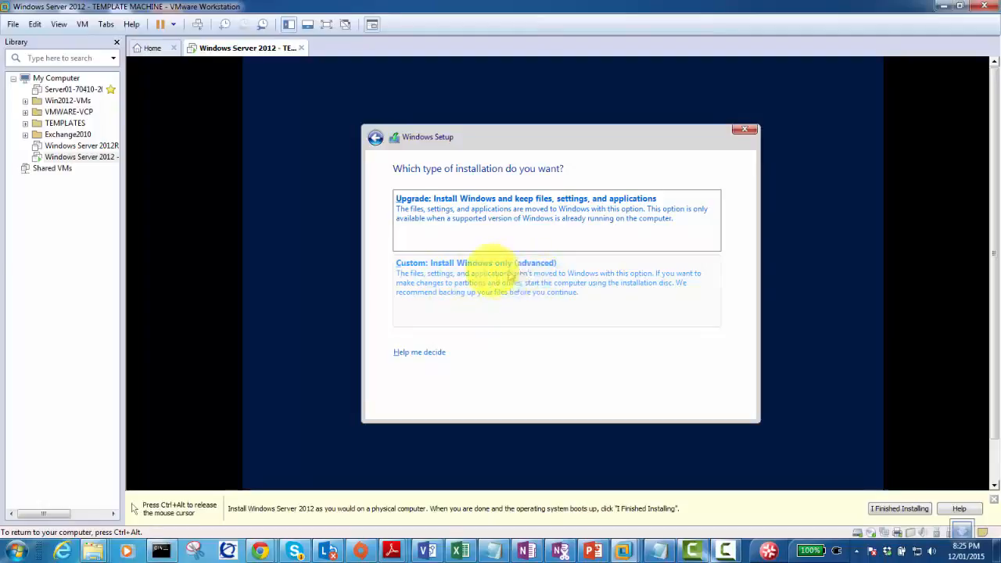
Run a custom Windows-only installation on the unallocated space of Drive 0.
left_click(507, 288)
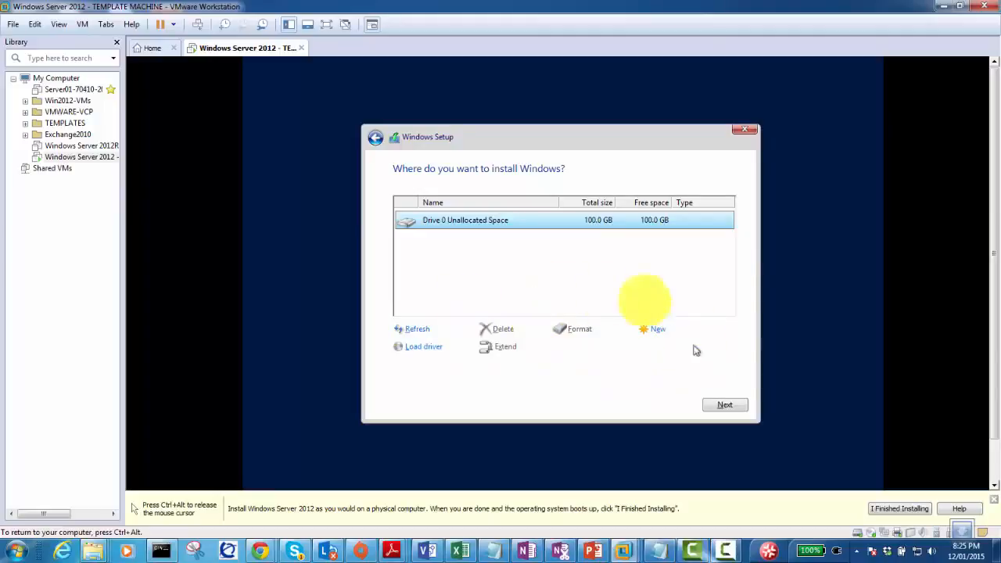
left_click(719, 409)
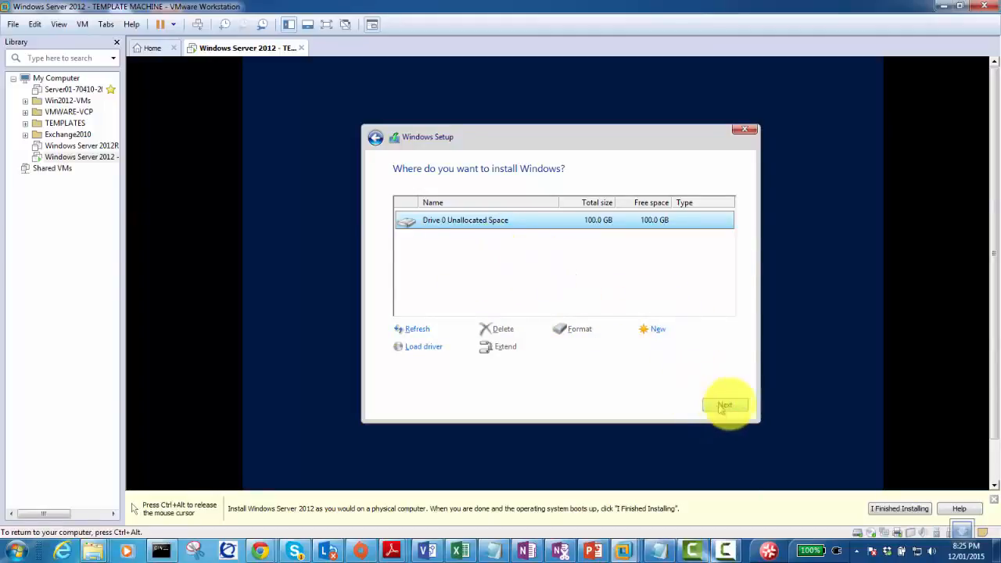
left_click(722, 406)
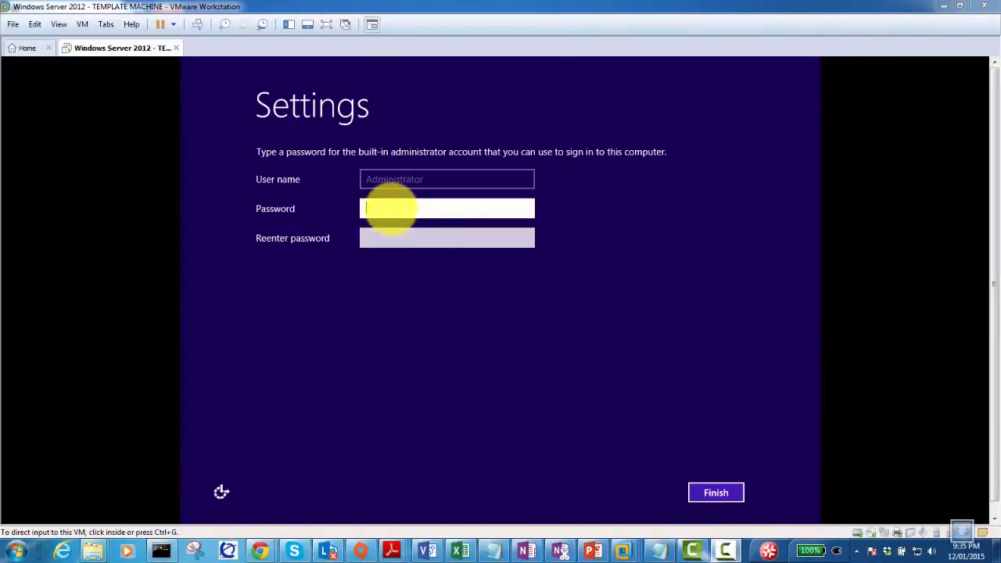
Try to set and confirm a password for the built-in Administrator account.
left_click(391, 208)
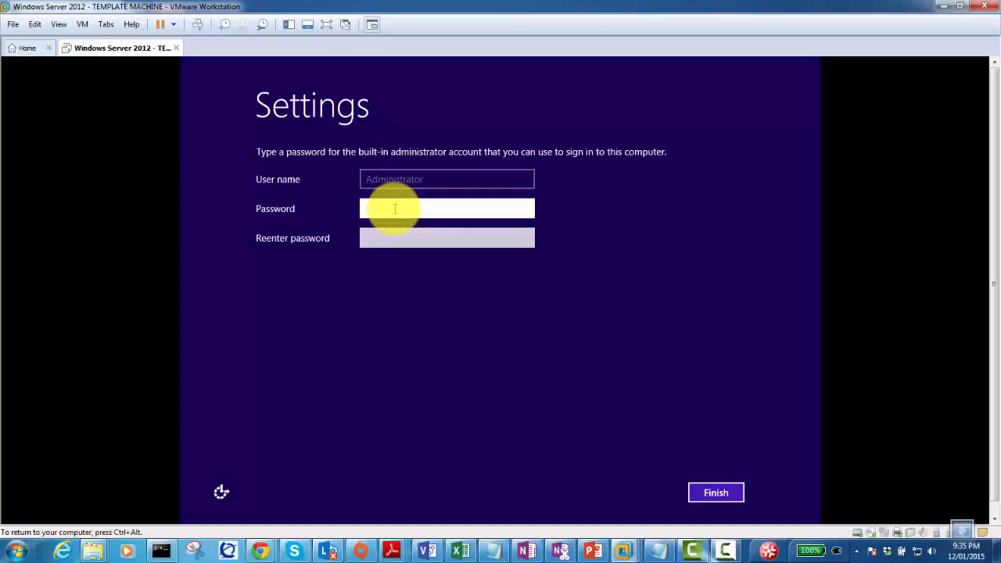
type("•••••")
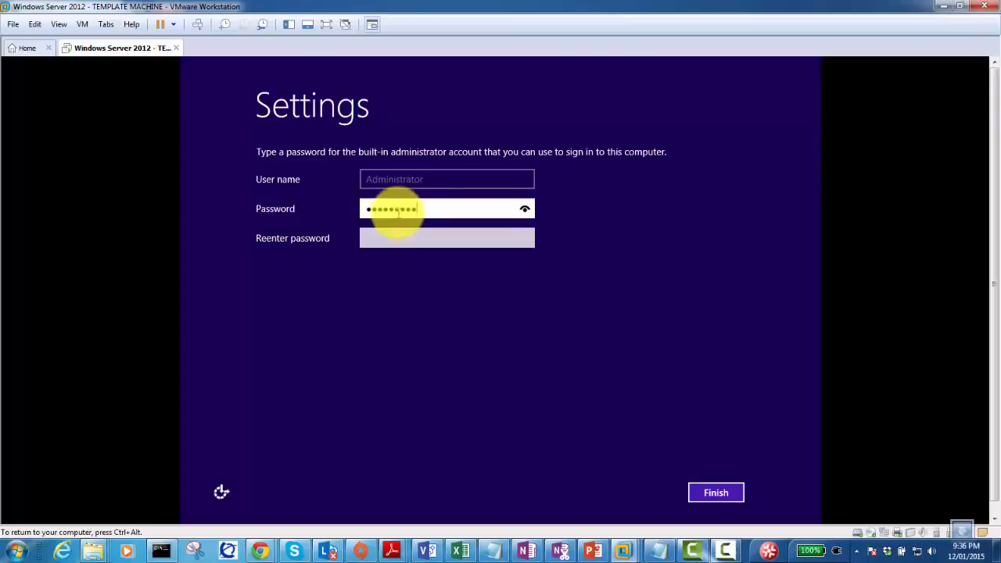
key("Tab")
type("••")
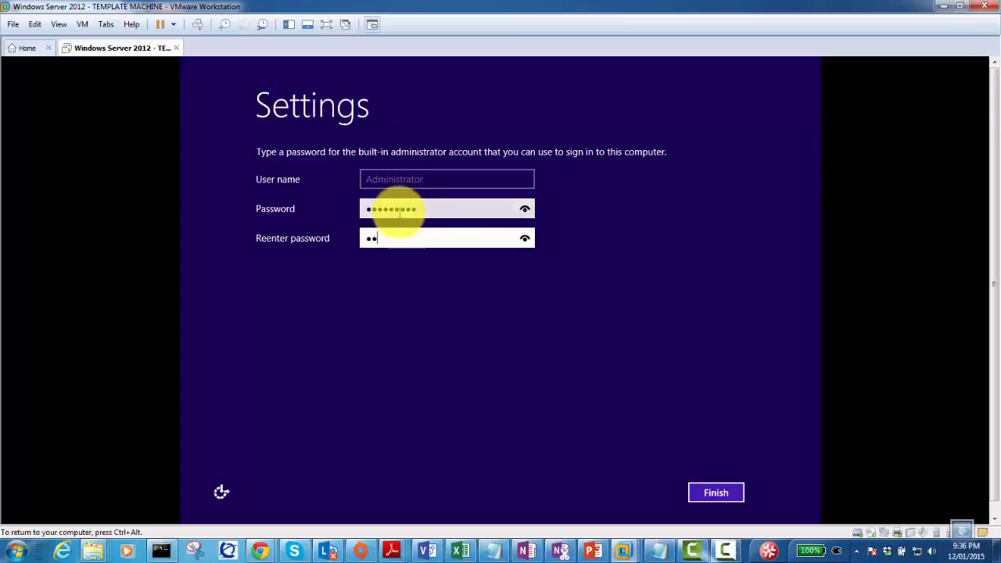
type("•••••")
left_click(396, 208)
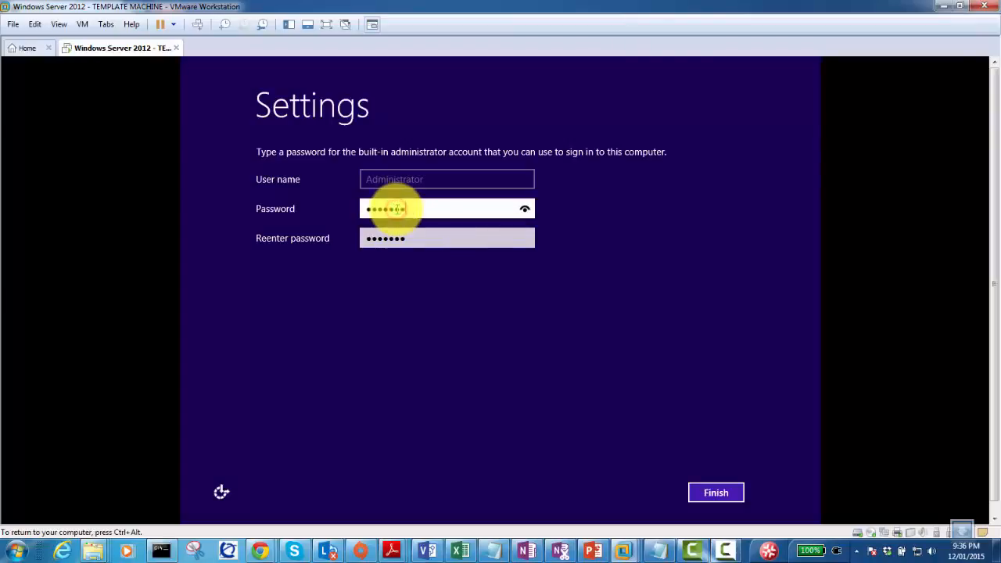
left_click(719, 495)
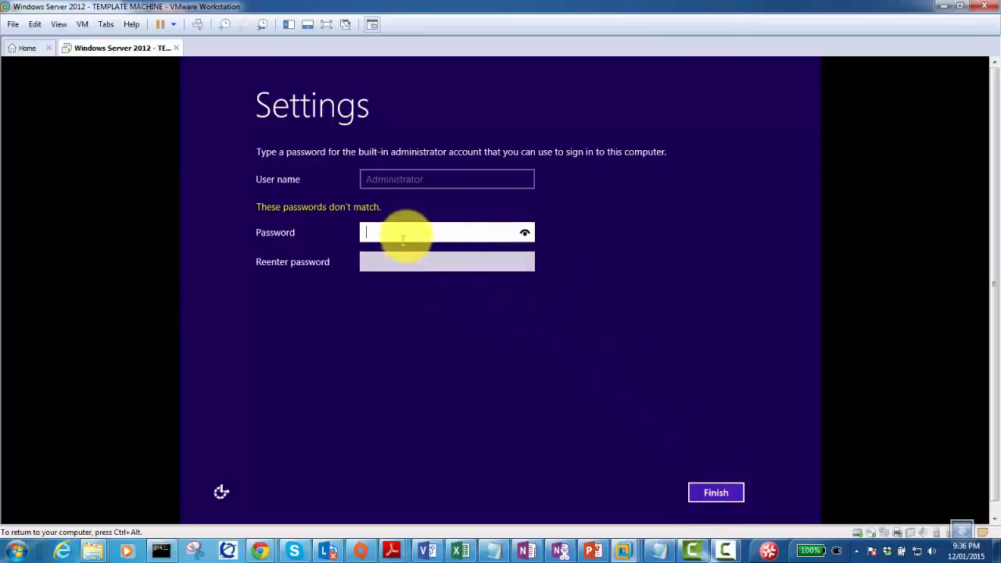
Enter matching passwords in both password fields for the built-in Administrator account and finish the Windows setup.
type("•••")
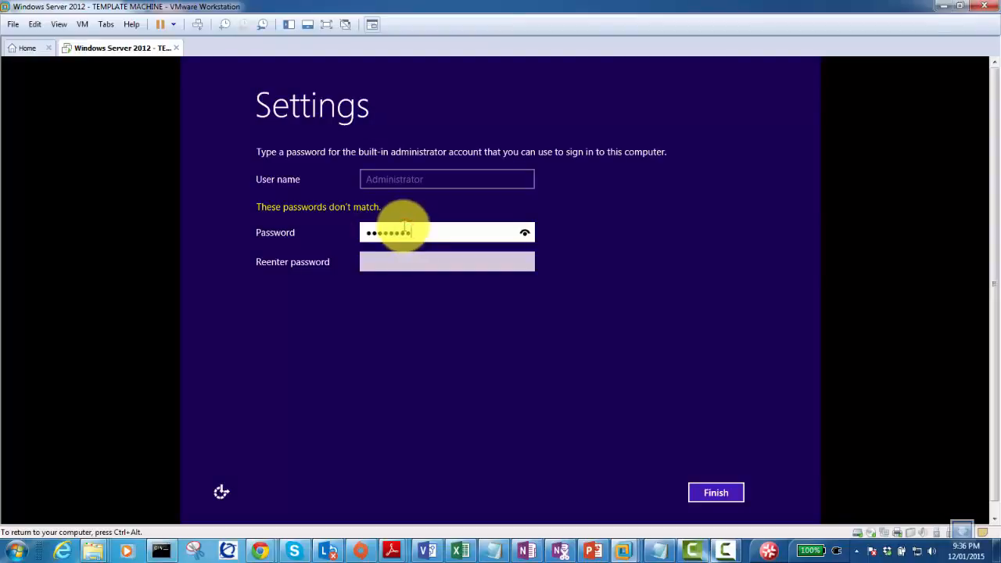
key("Tab")
type("•••••••")
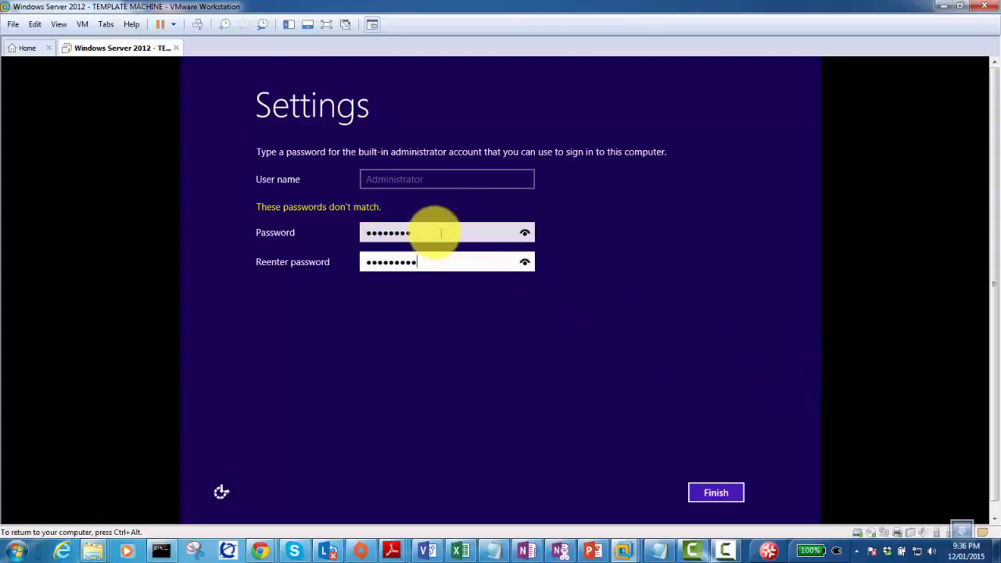
left_click_drag(431, 231, 329, 222)
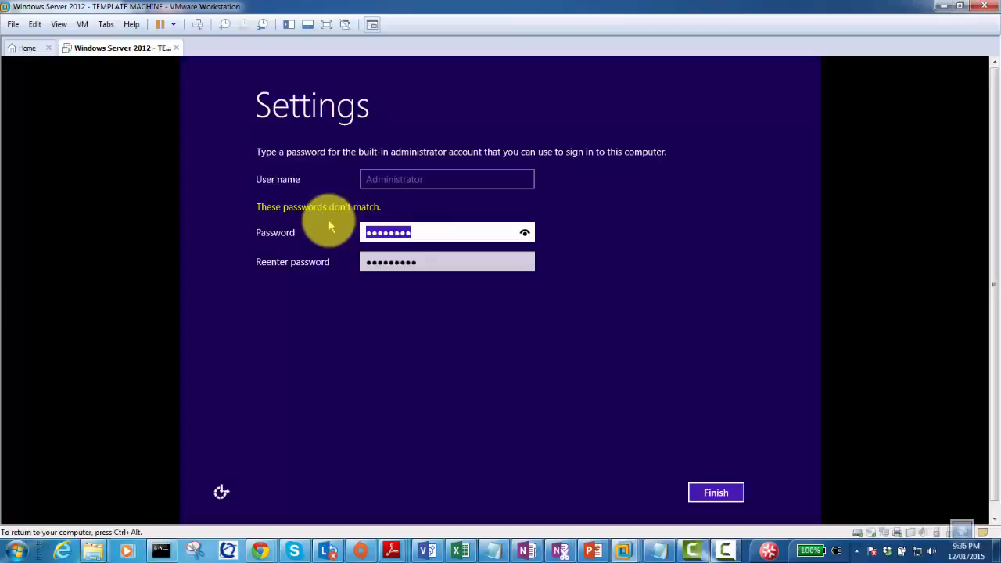
type("•••")
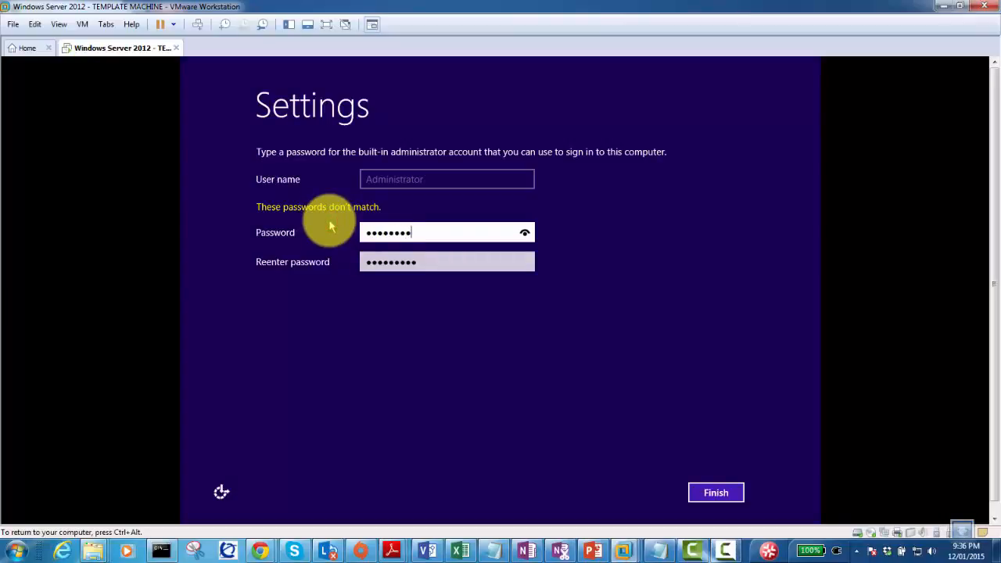
key("Tab")
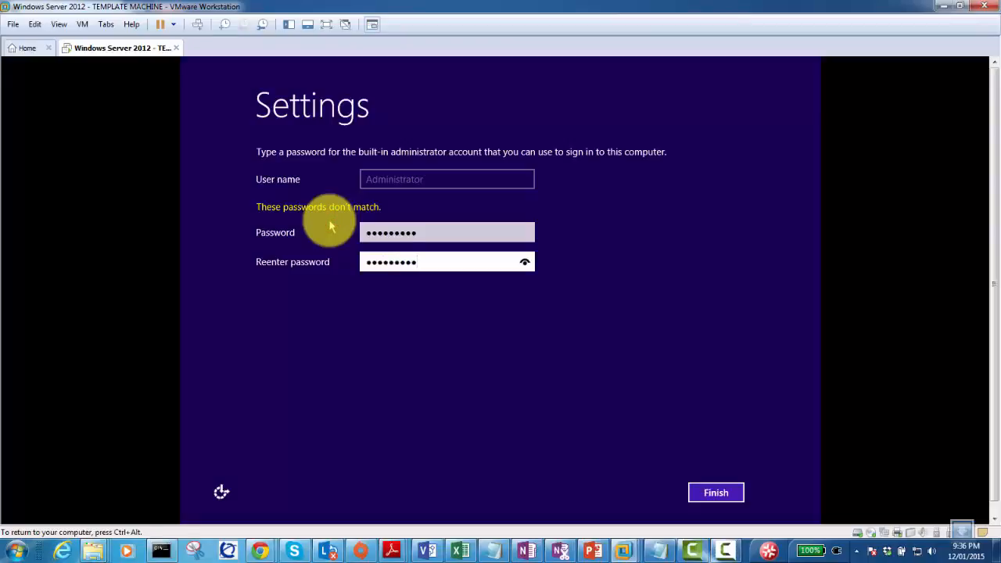
left_click(713, 493)
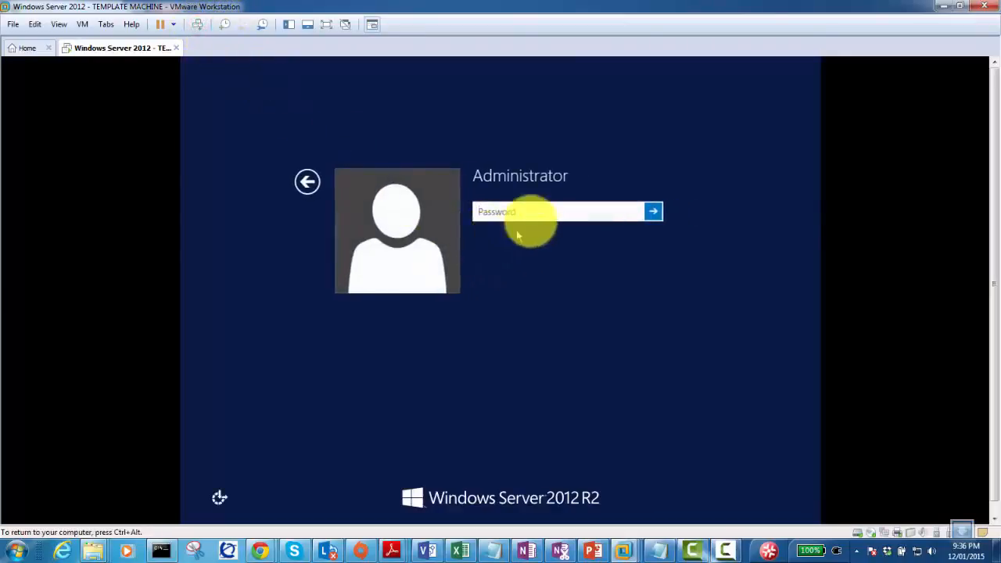
Sign in as Administrator with the account password and look over the Server Manager dashboard.
left_click(531, 211)
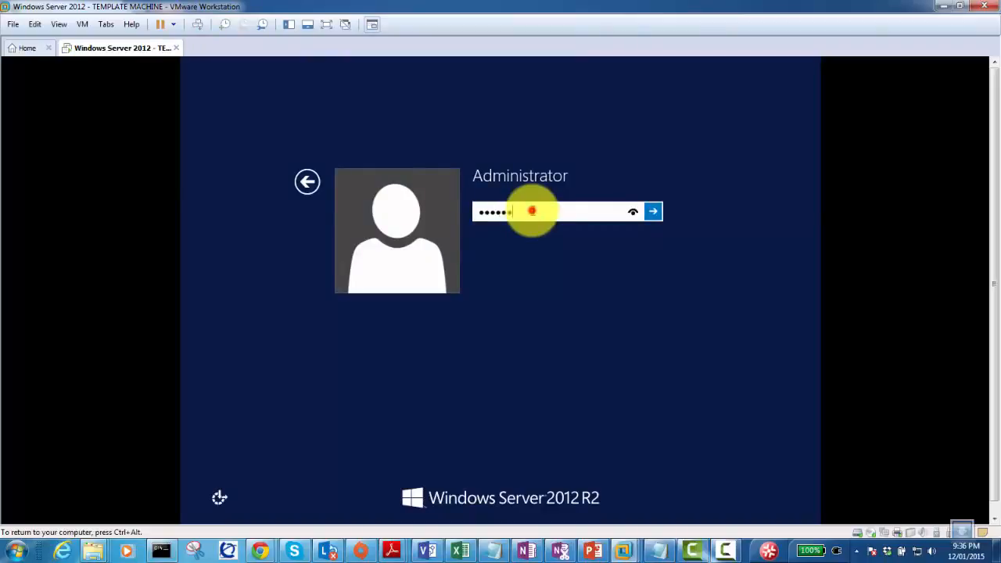
key("Return")
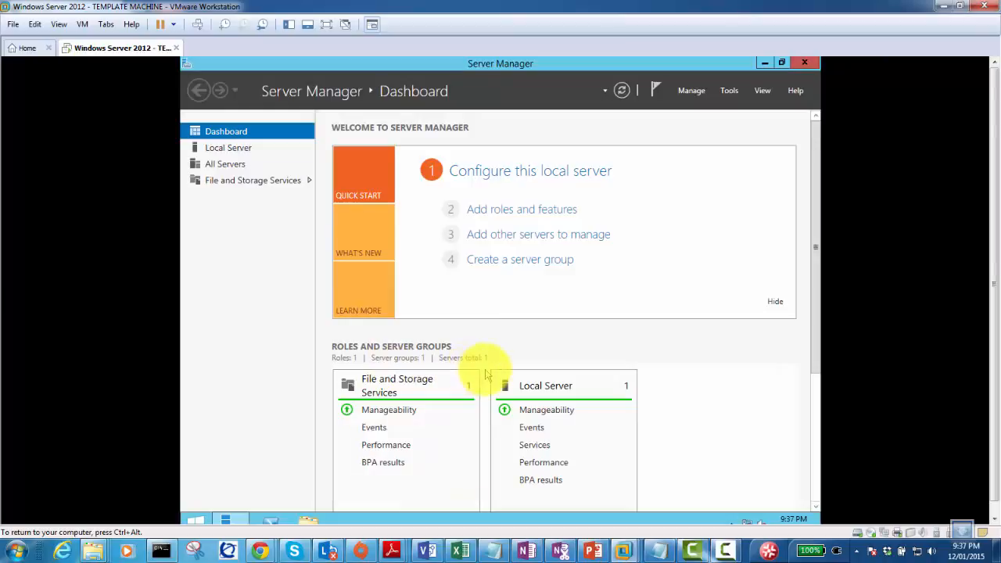
scroll(475, 372, "down", 1)
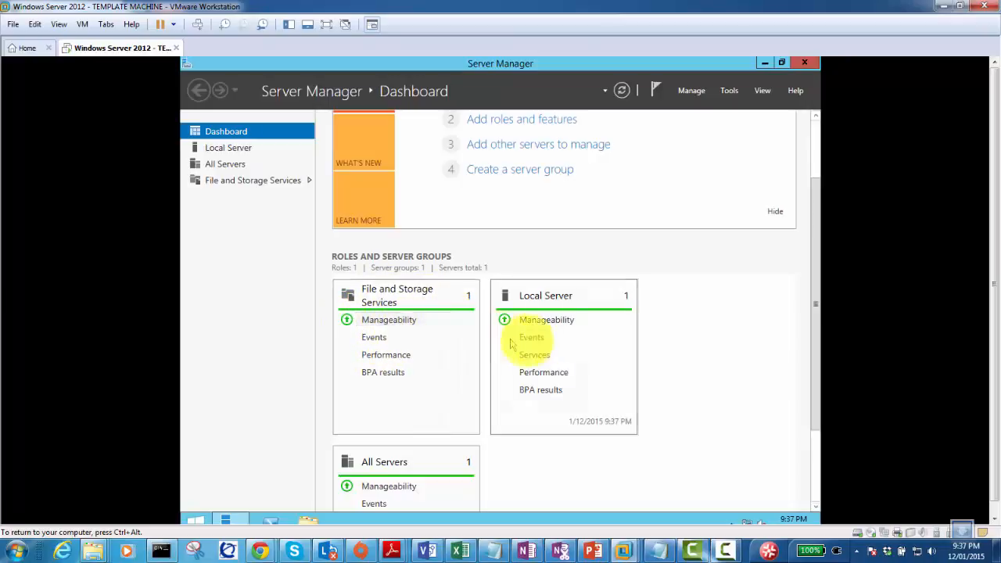
scroll(607, 378, "down", 2)
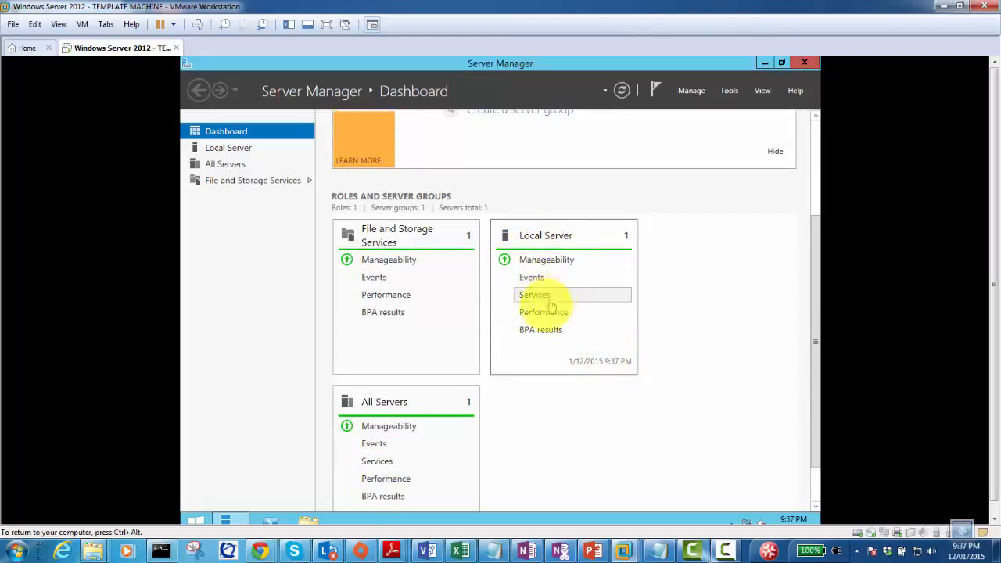
scroll(544, 363, "down", 2)
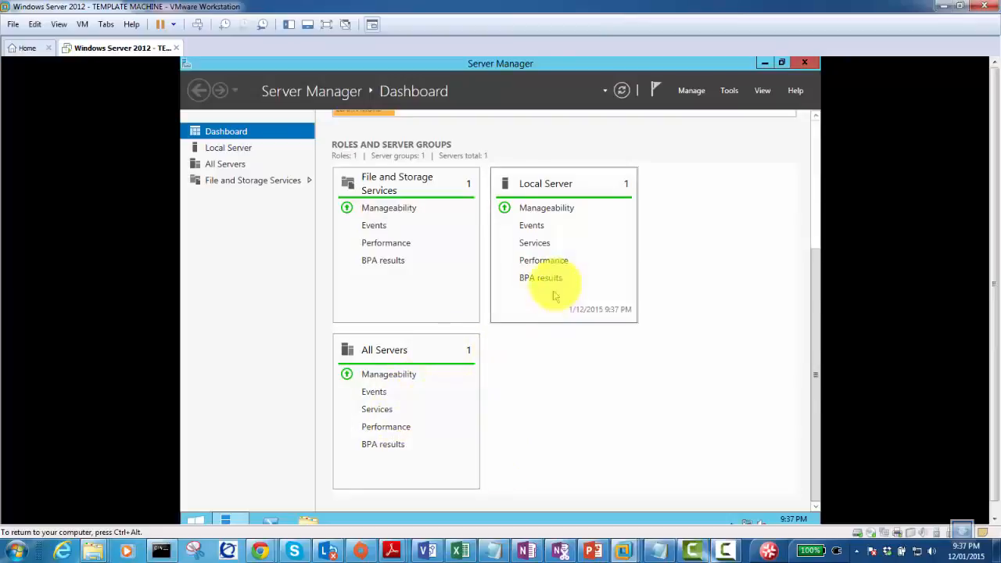
scroll(548, 289, "up", 5)
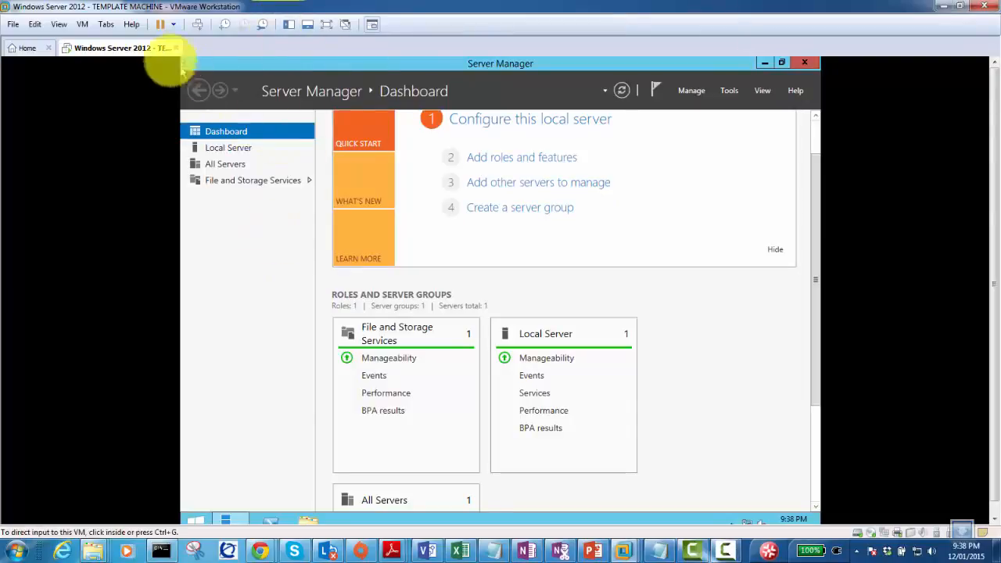
Start the VMware Tools installation for the virtual machine so that its disc is mounted in the guest.
left_click(82, 24)
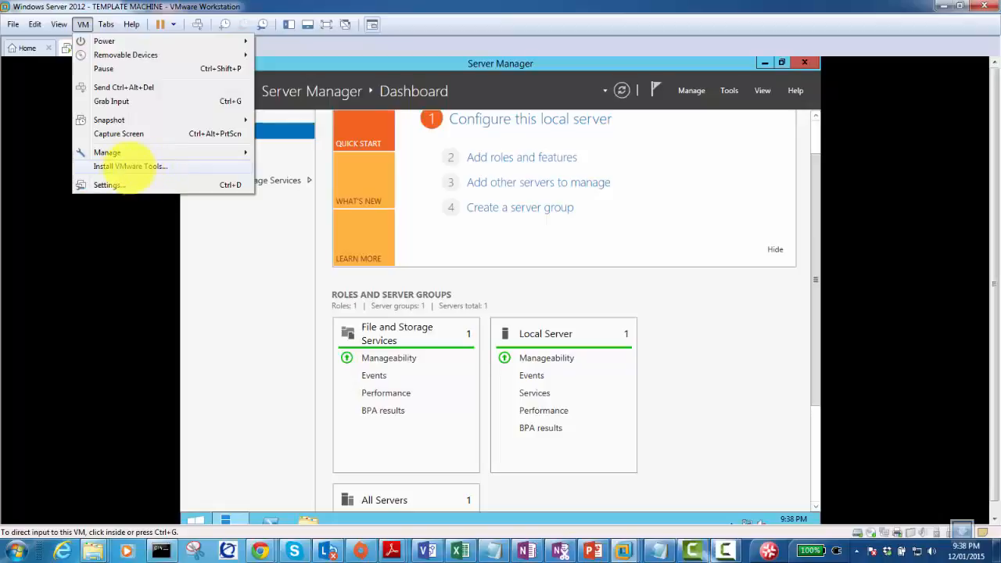
left_click(125, 166)
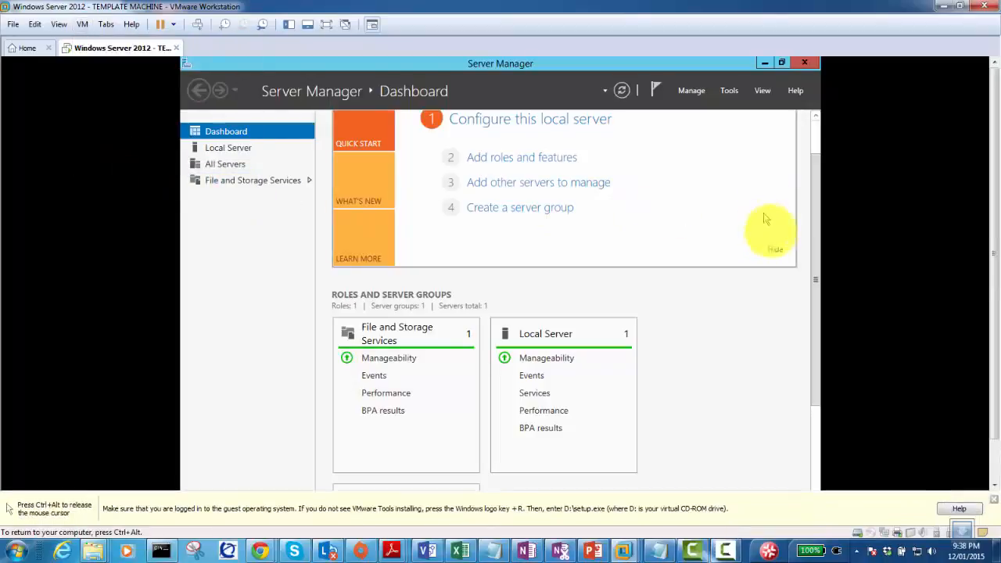
key("ctrl+alt")
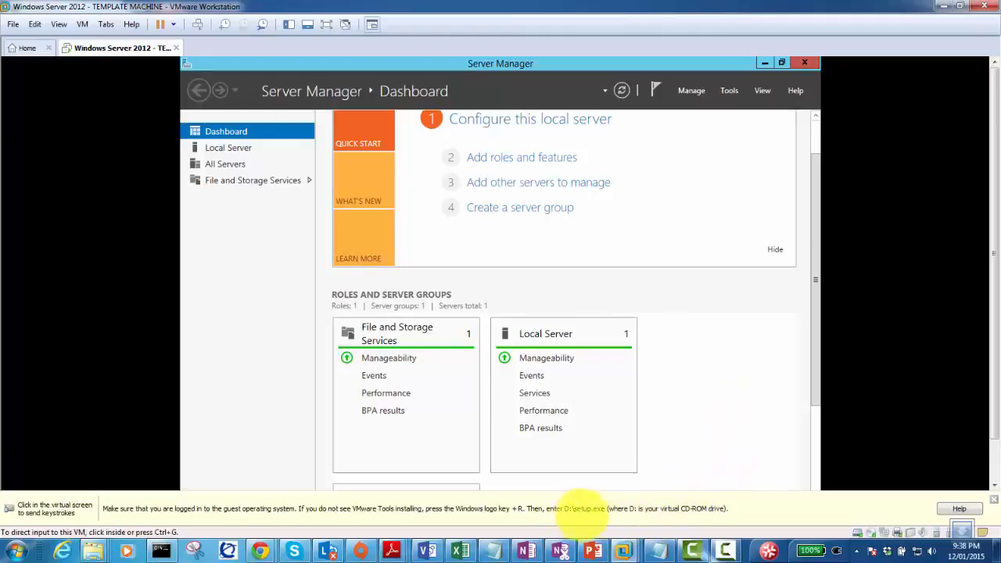
left_click(613, 233)
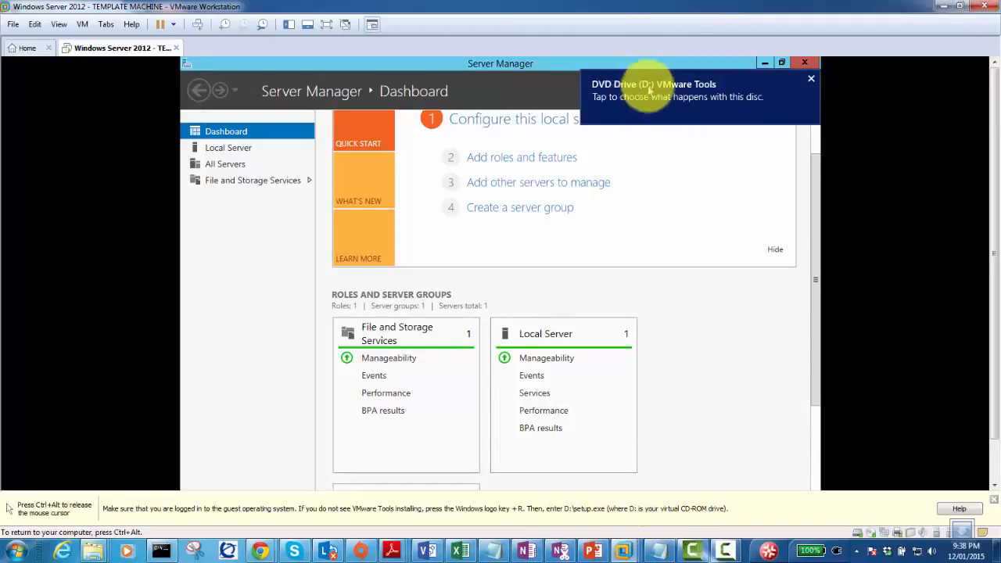
key("ctrl+alt")
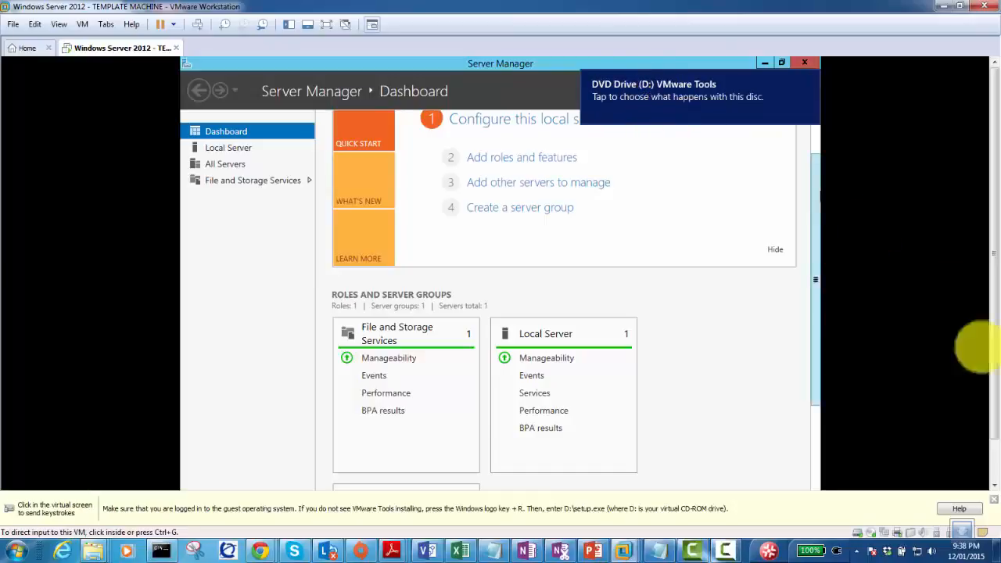
Launch the VMware Tools setup from DVD Drive (D:) in the guest's This PC and bring its wizard to the front.
left_click_drag(995, 296, 995, 420)
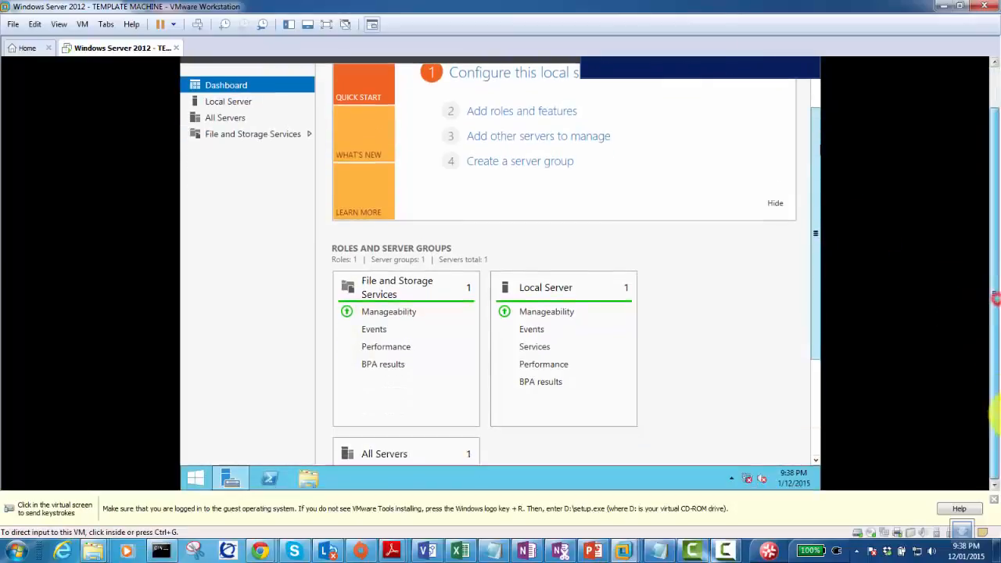
left_click(416, 455)
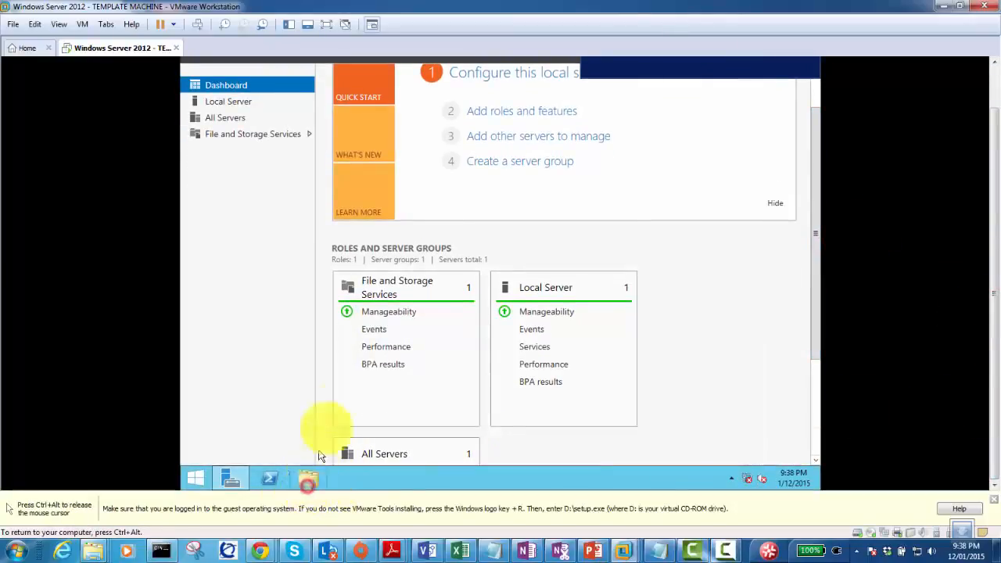
left_click(308, 478)
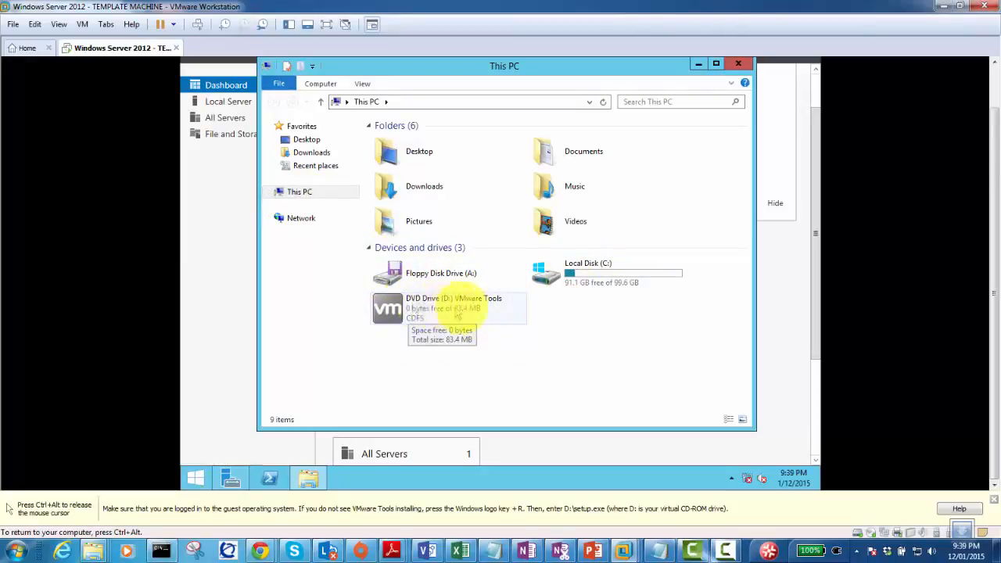
double_click(391, 311)
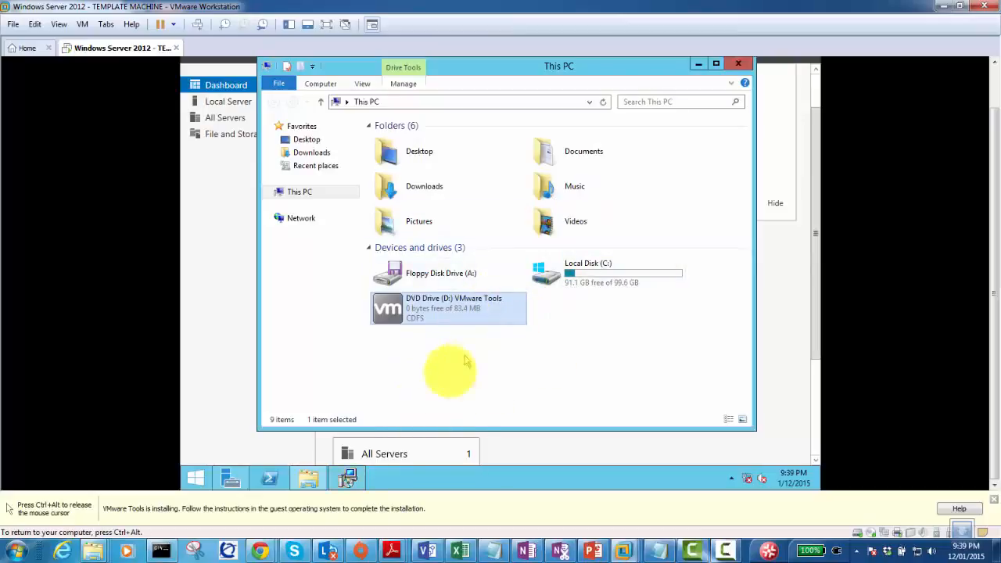
left_click(349, 478)
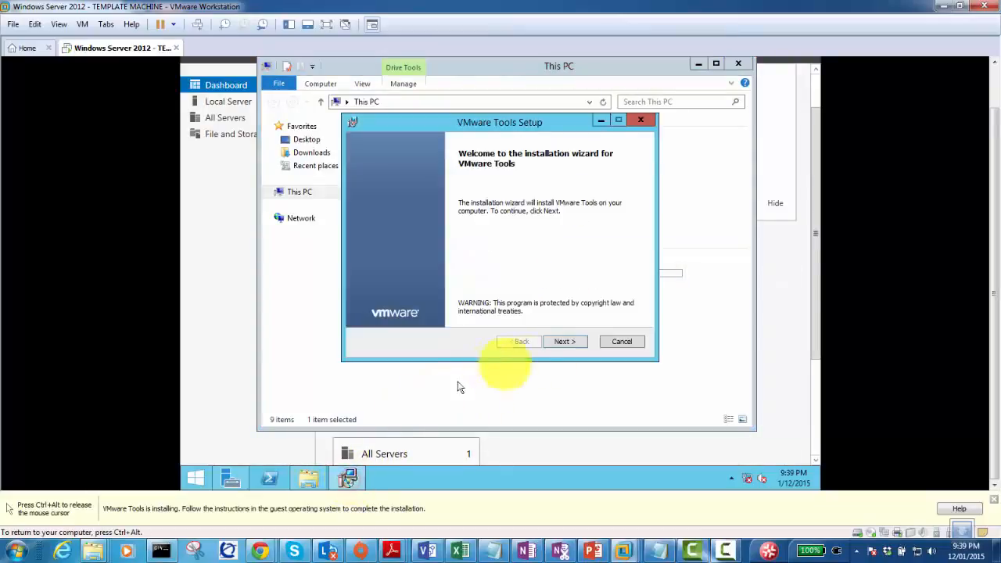
Install VMware Tools with the Complete setup type and restart the server to apply it.
left_click(563, 342)
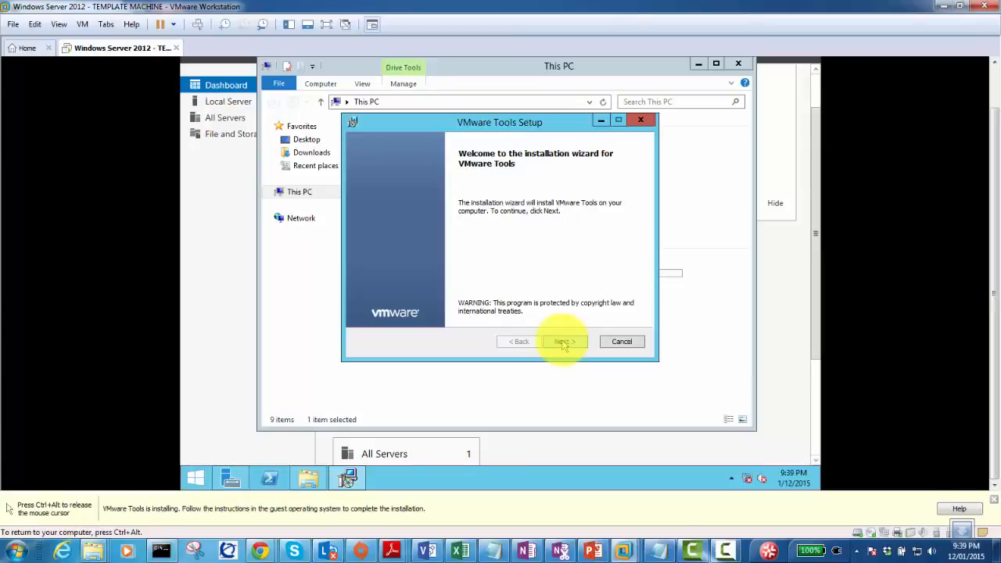
left_click(561, 342)
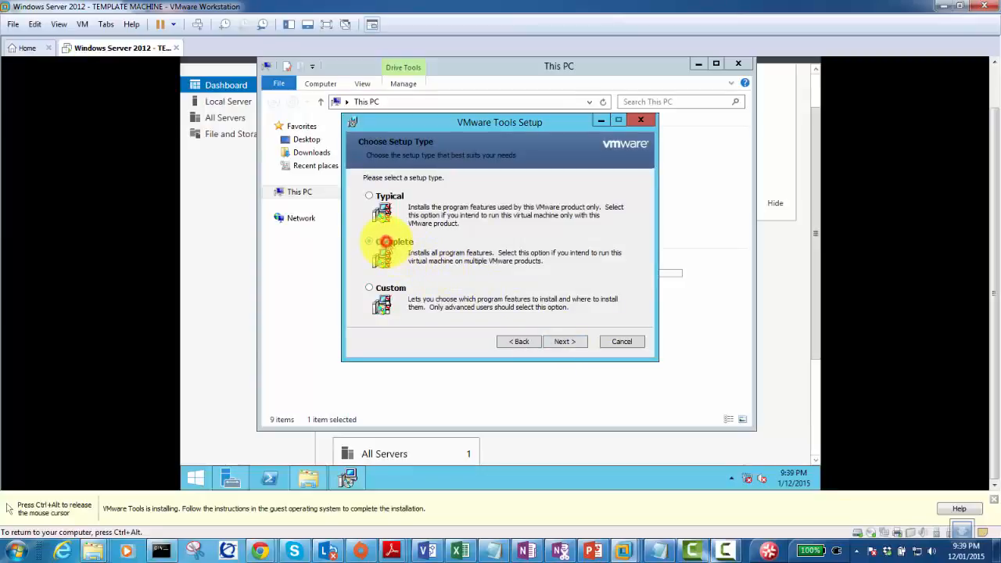
left_click(386, 242)
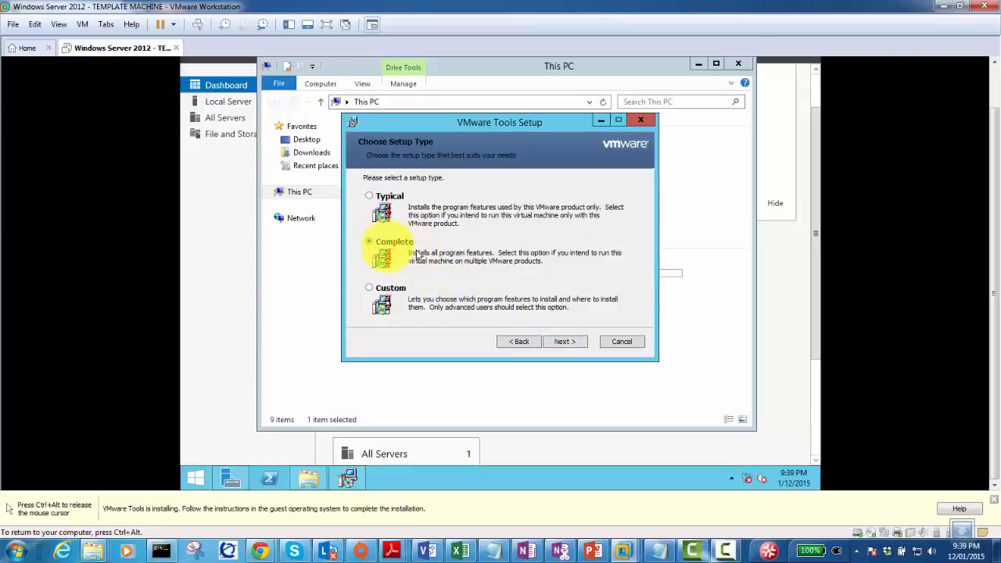
left_click(565, 342)
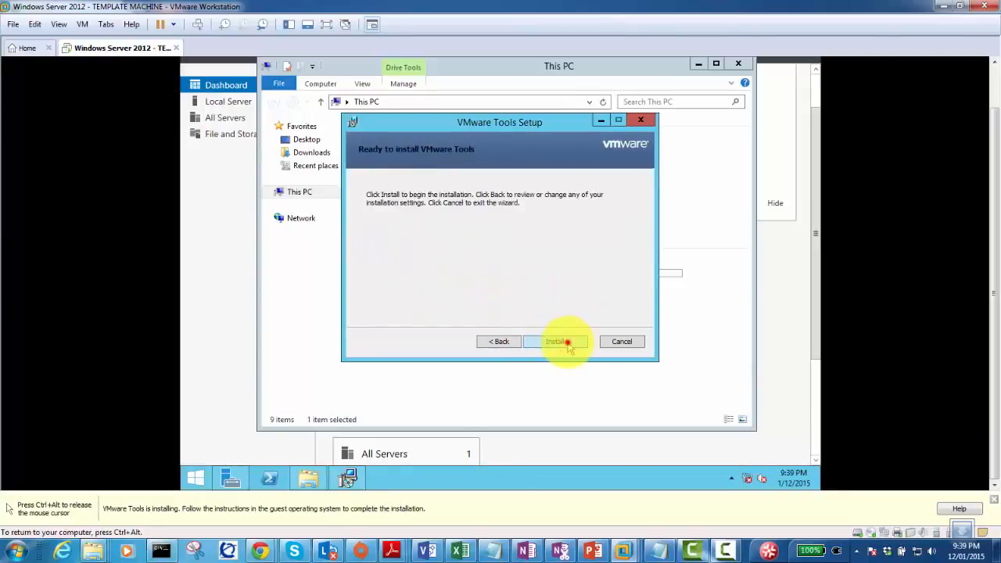
left_click(567, 343)
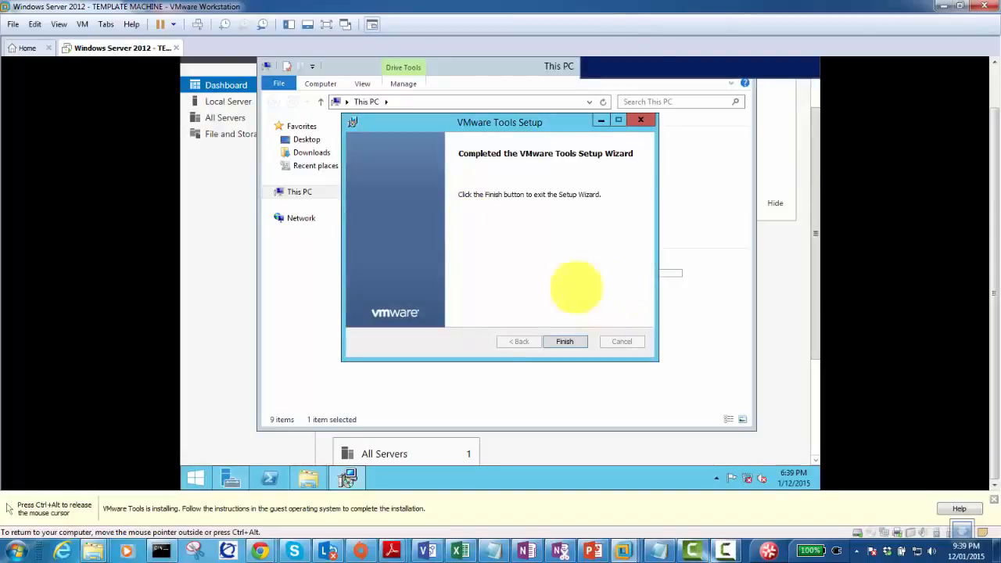
left_click(565, 340)
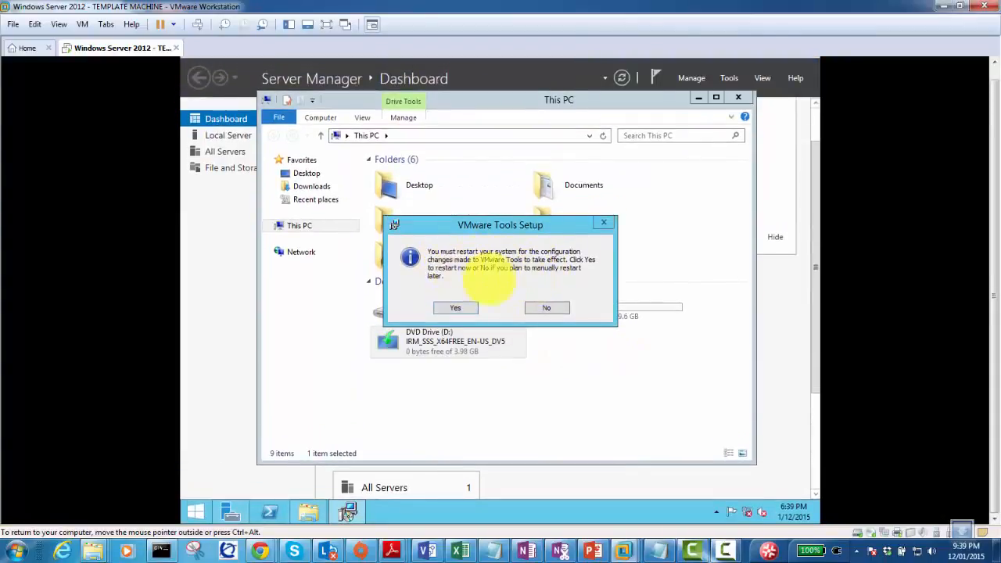
left_click(455, 308)
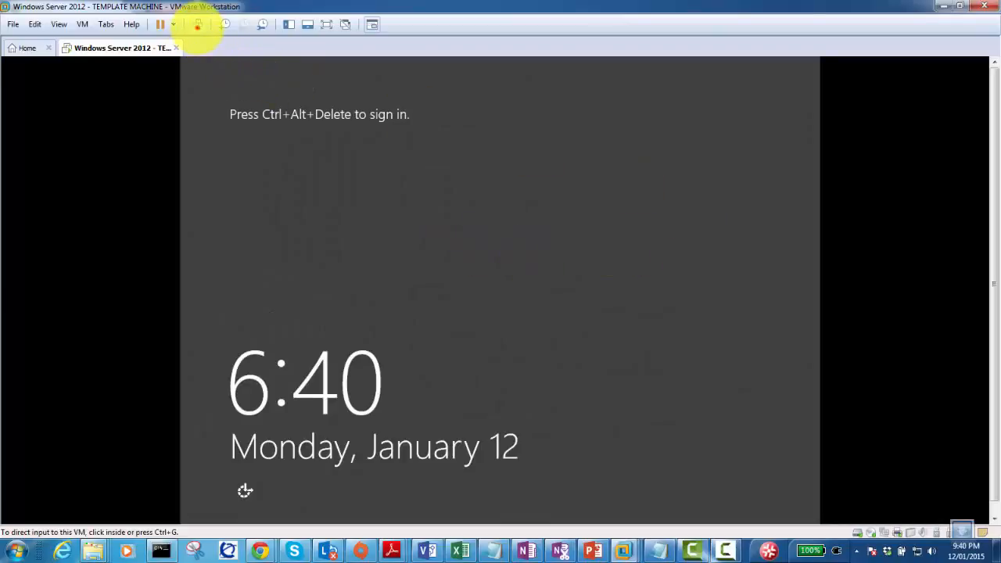
Sign in to the restarted server as Administrator with the account password and check the virtual machine's VMware Tools command.
left_click(198, 24)
left_click(514, 217)
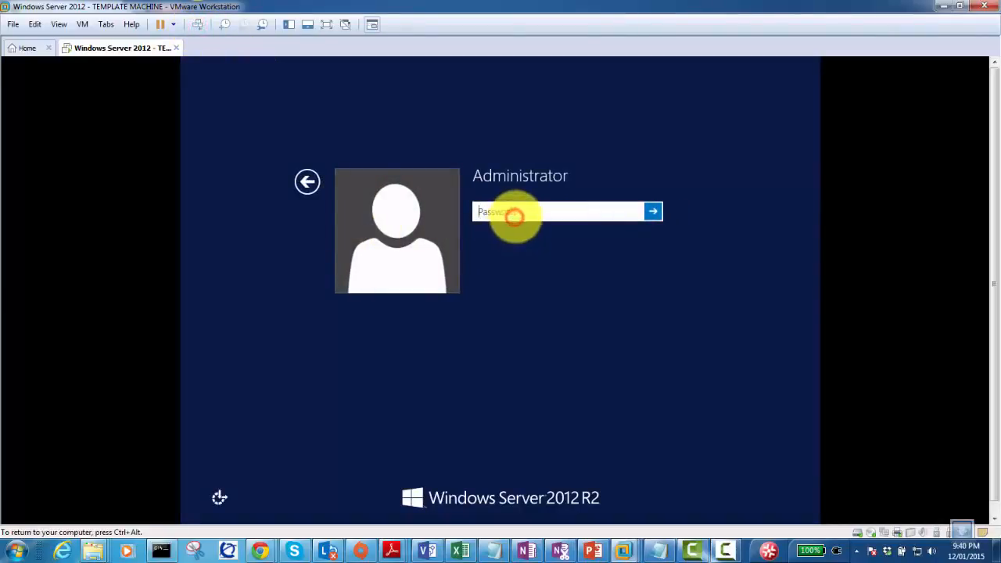
type("•")
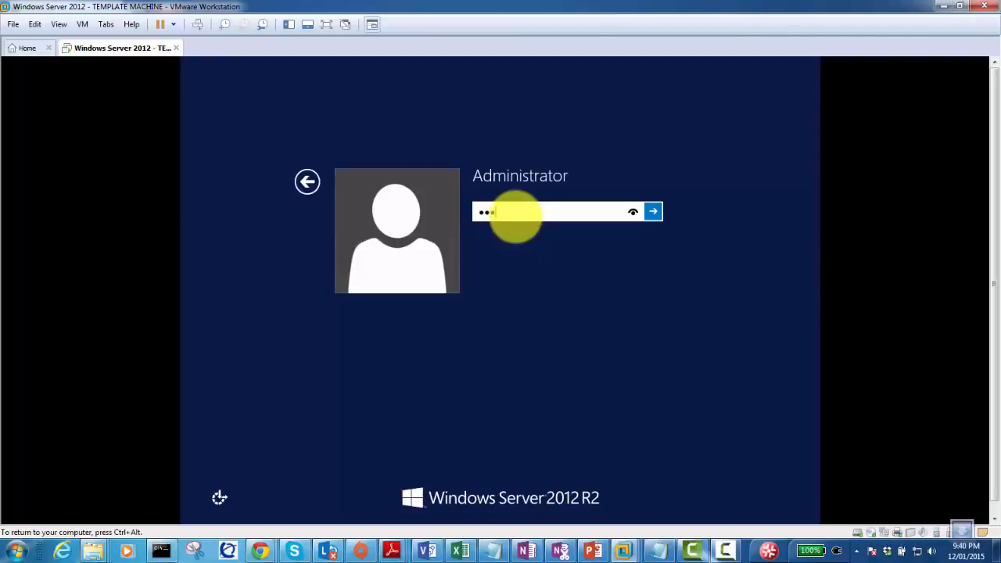
key("Return")
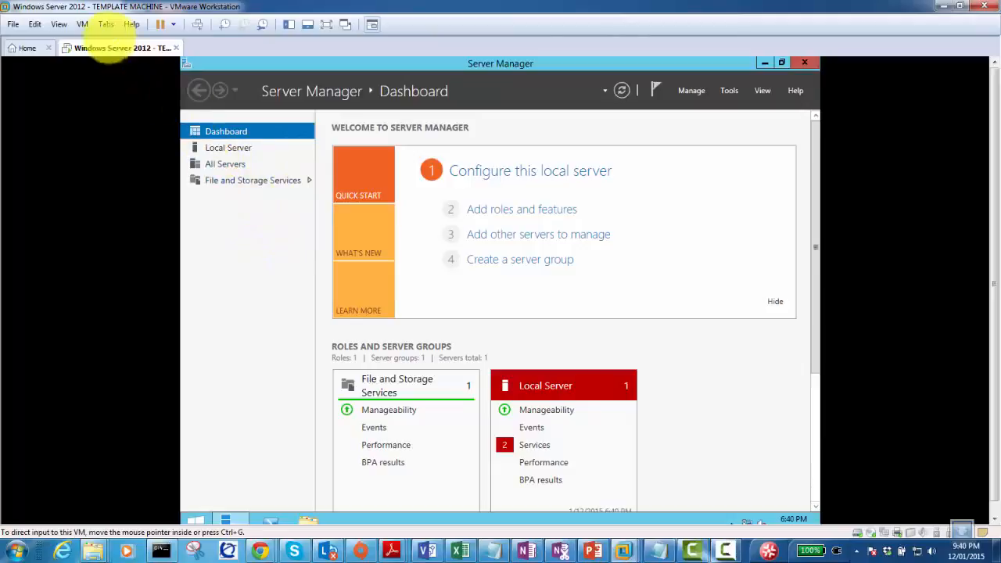
left_click(82, 24)
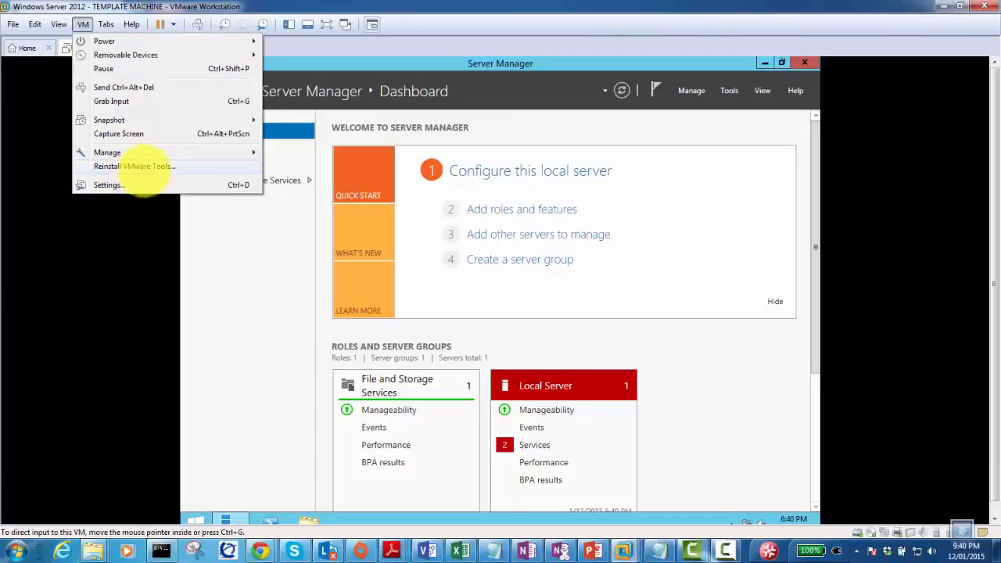
left_click(266, 284)
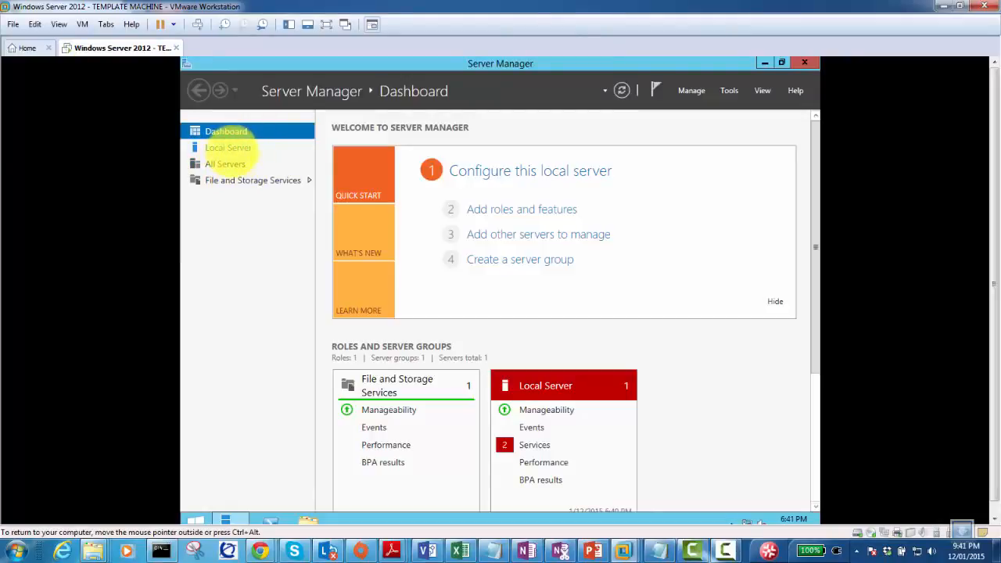
From the Local Server properties, turn off Windows Firewall for both private and public networks.
left_click(227, 147)
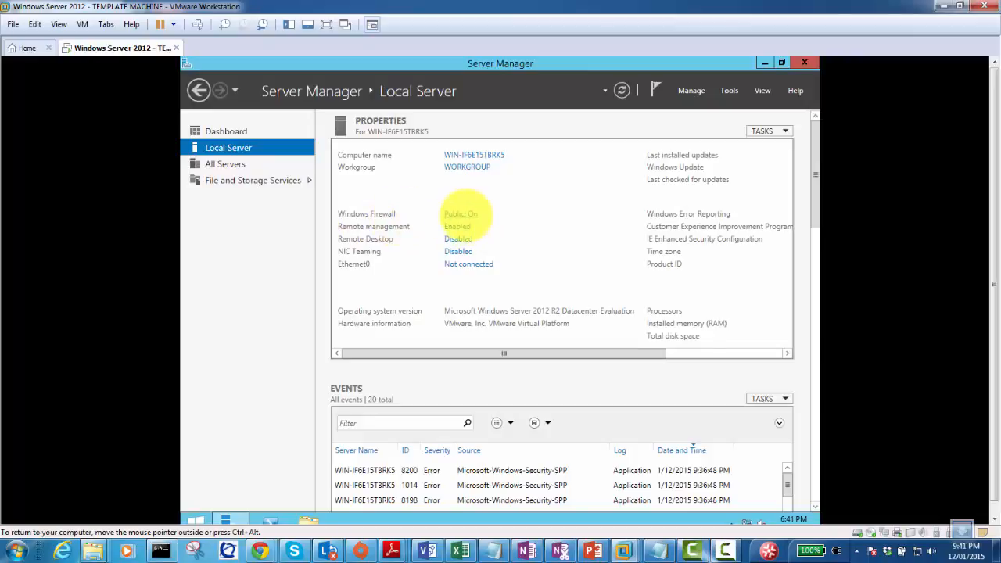
left_click(465, 215)
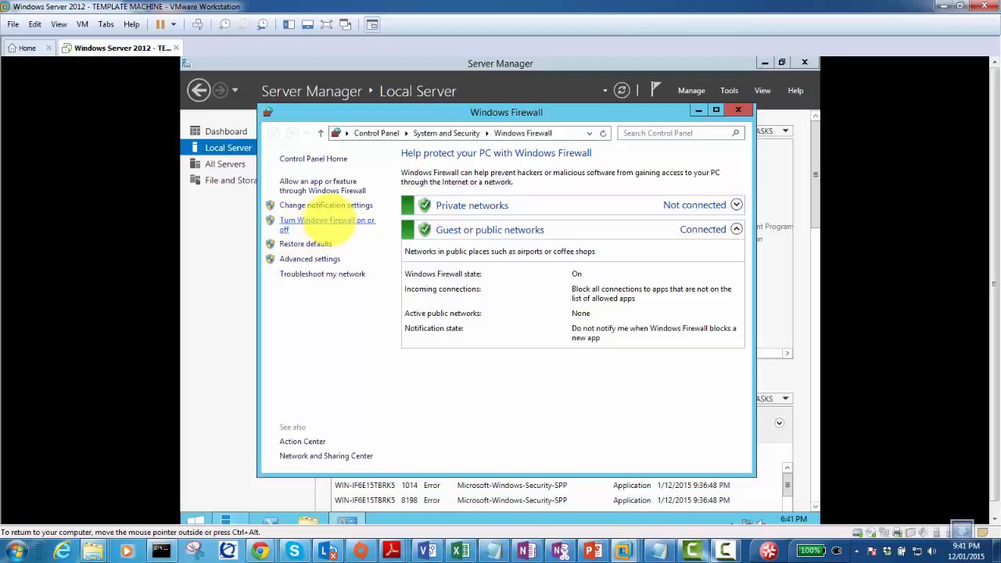
left_click(329, 221)
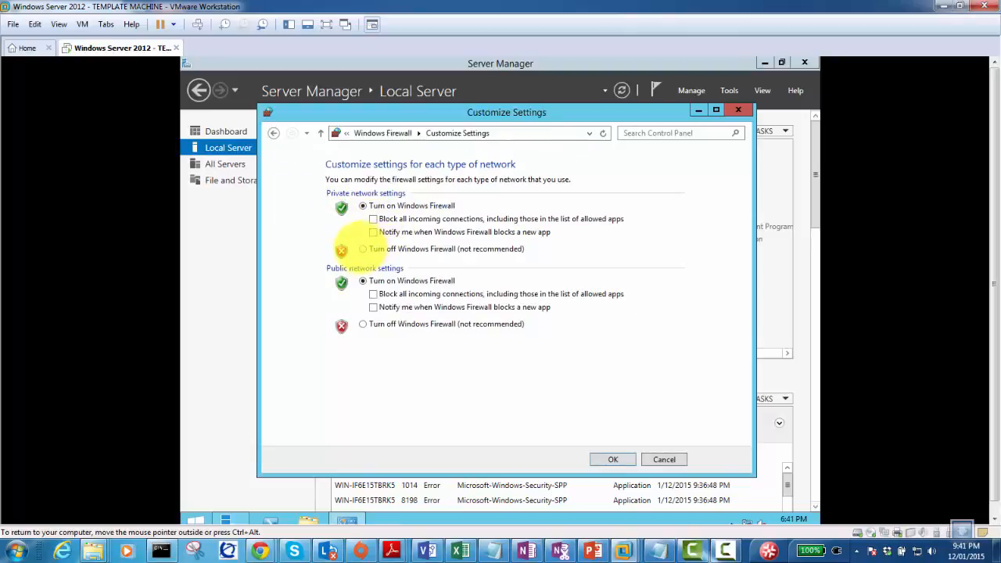
left_click(365, 248)
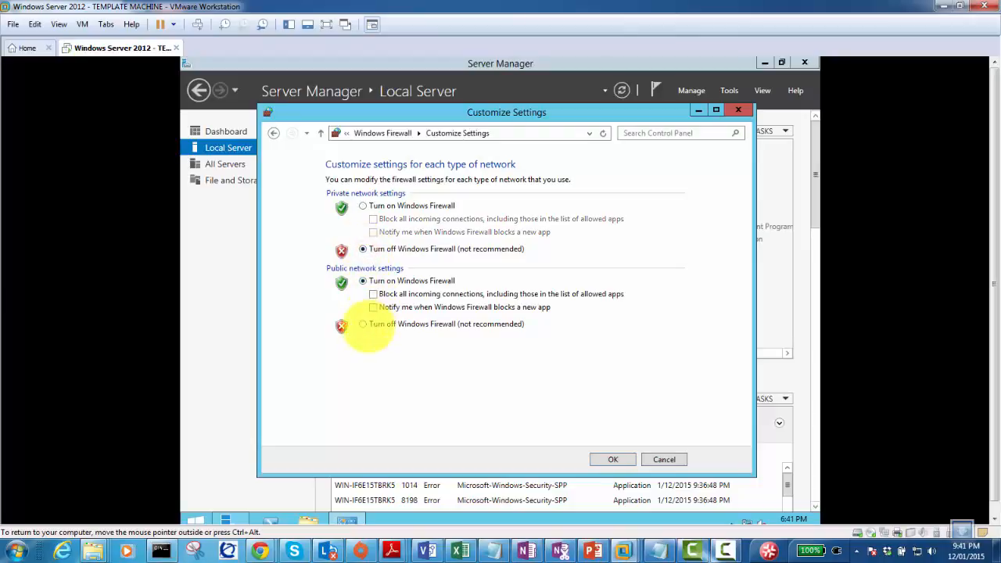
left_click(362, 323)
left_click(613, 460)
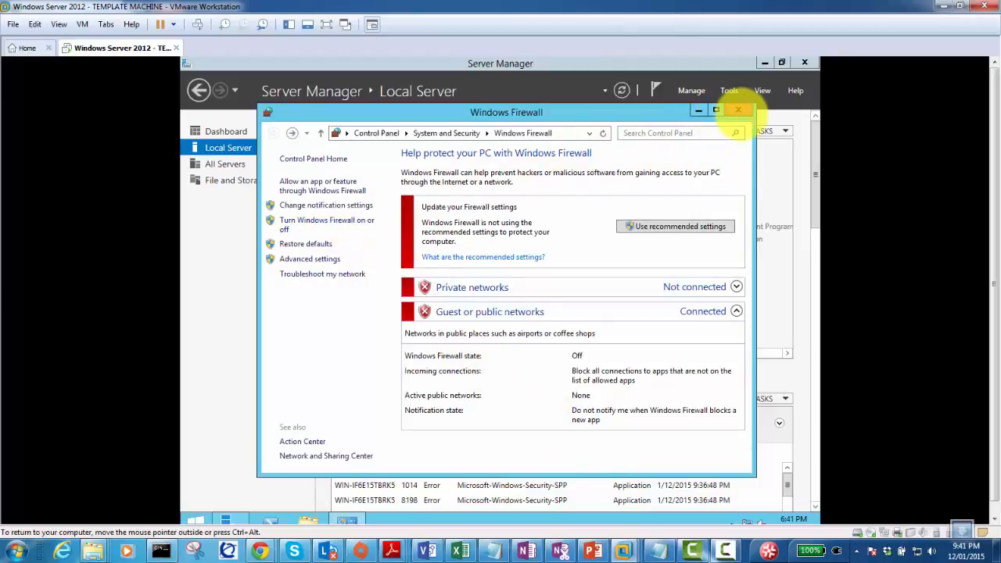
left_click(737, 110)
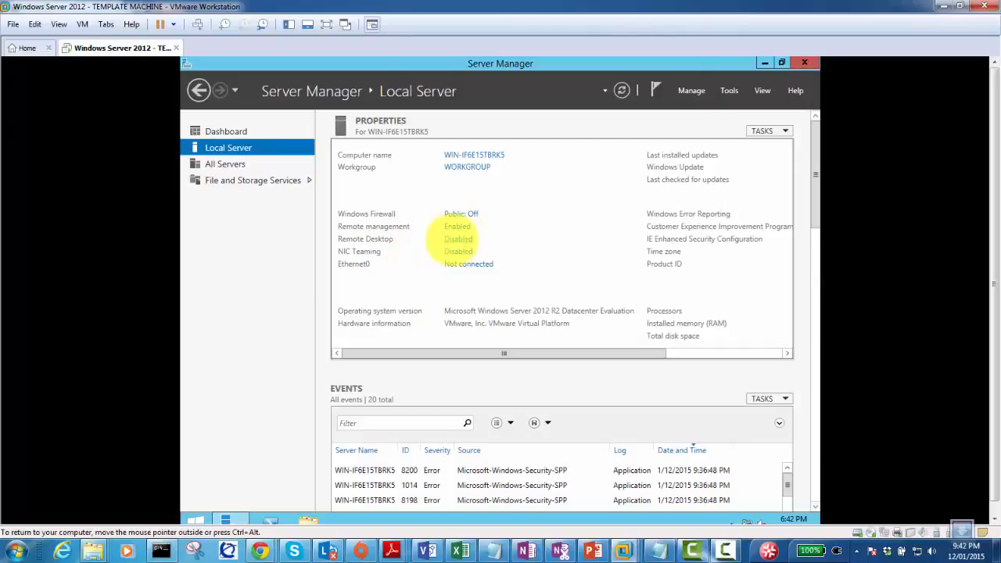
Allow Remote Desktop connections to the server, keeping the Network Level Authentication requirement enabled.
left_click(454, 239)
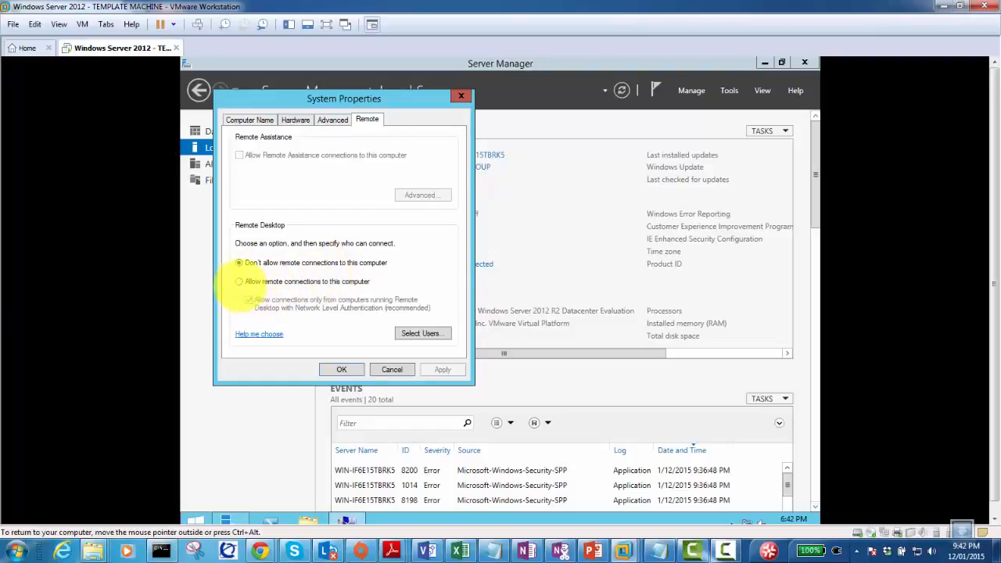
left_click(240, 283)
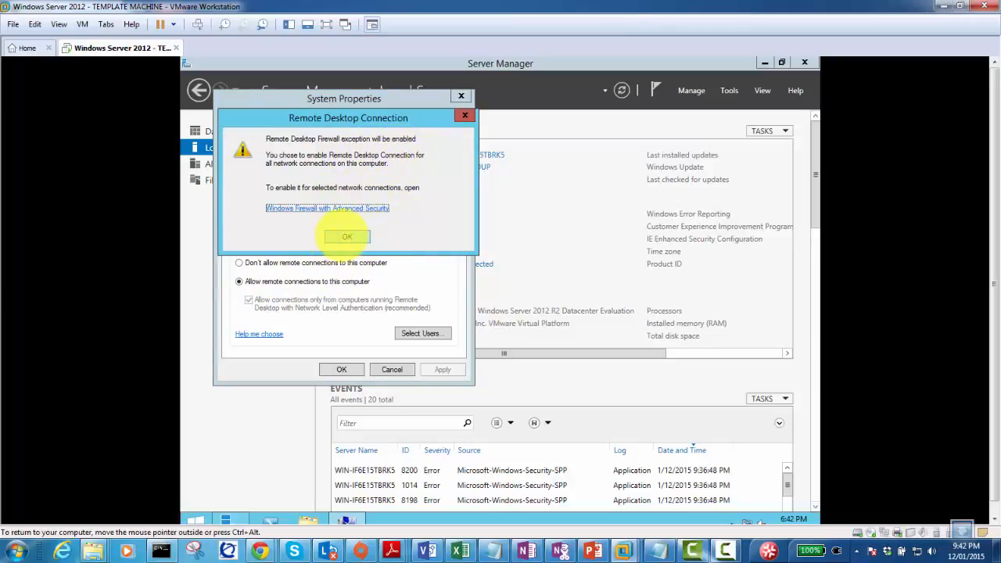
left_click(346, 236)
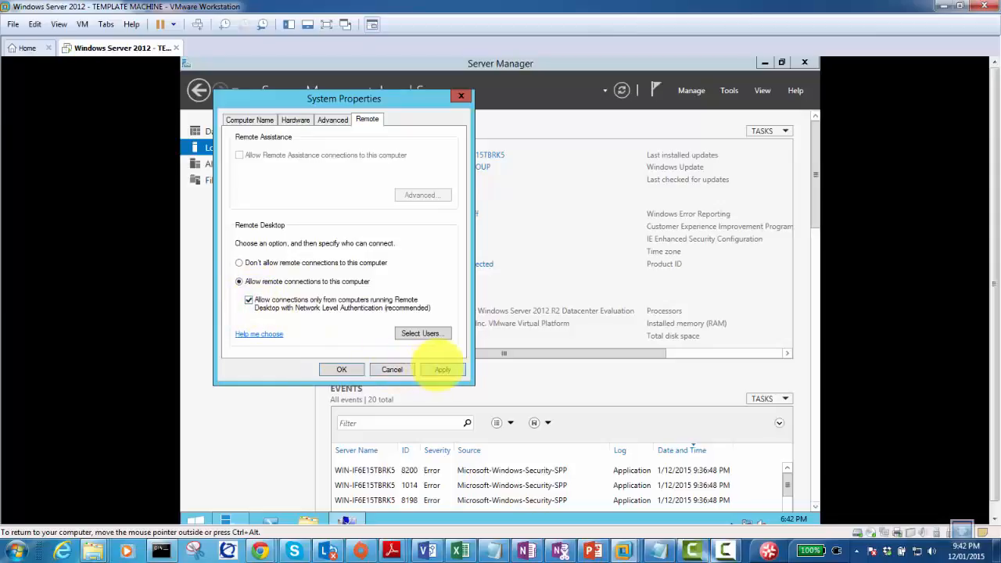
left_click(441, 369)
left_click(341, 369)
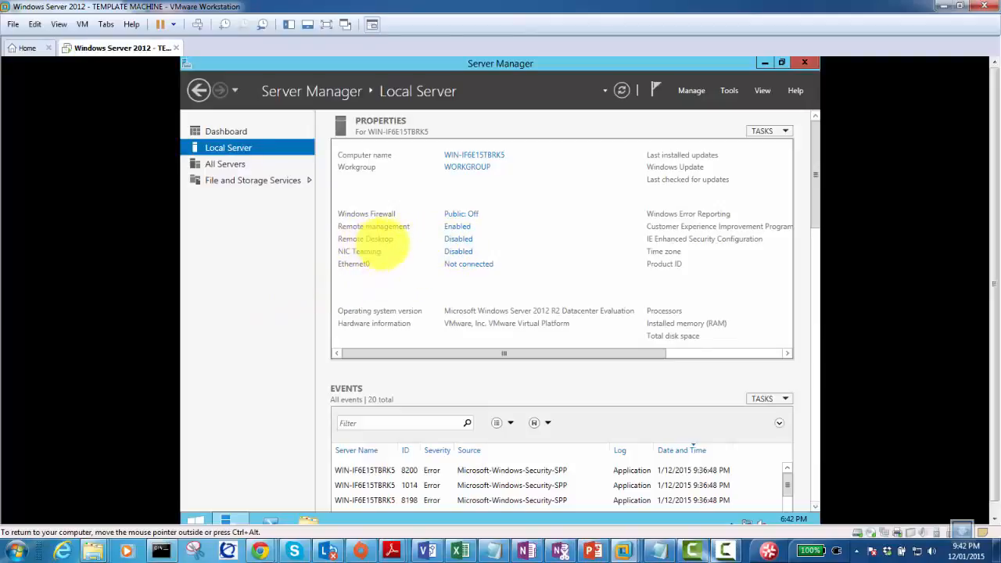
left_click(407, 263)
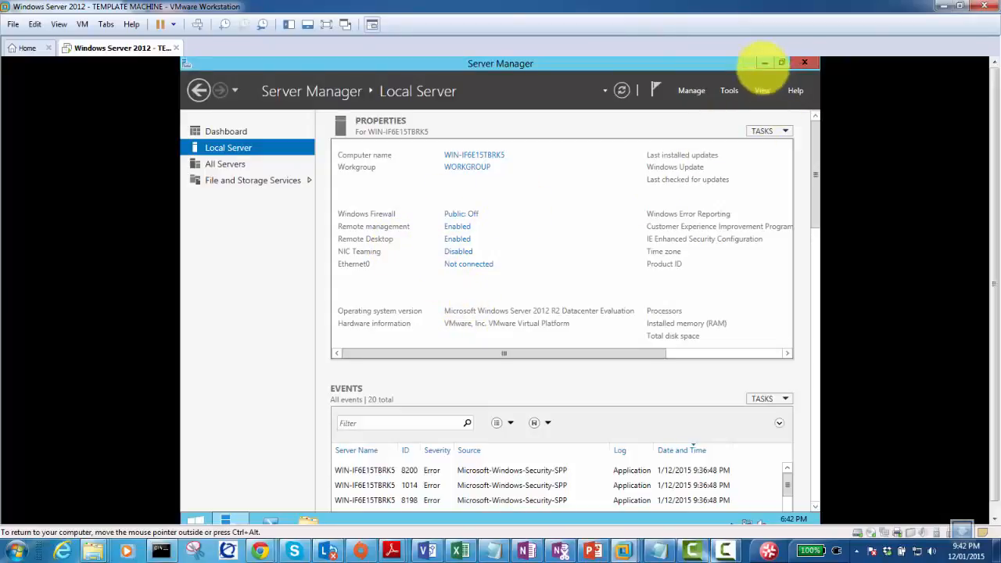
Minimize Server Manager and set the virtual machine's network adapter to Bridged with the physical network connection state replicated.
left_click(764, 63)
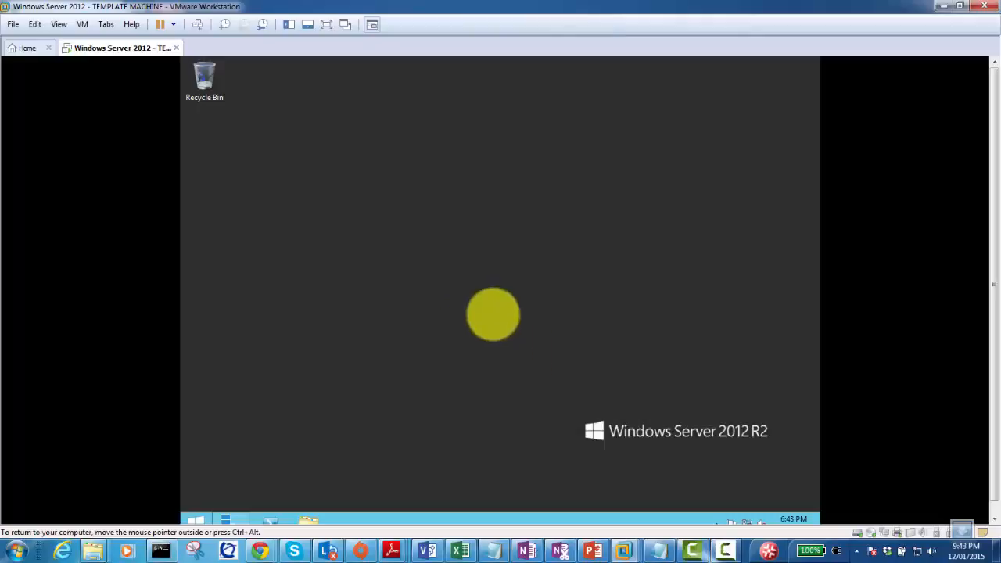
left_click_drag(993, 209, 990, 295)
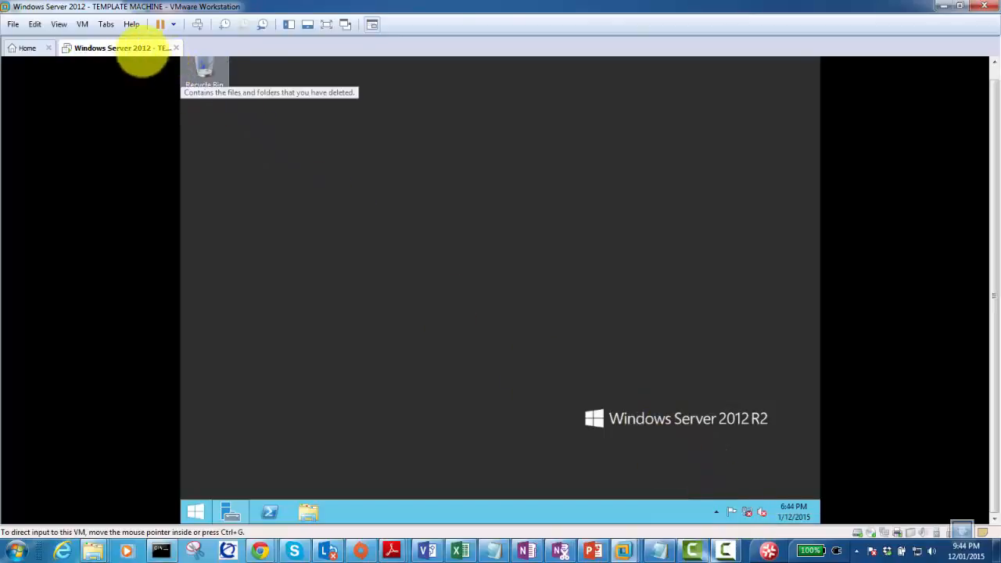
right_click(129, 49)
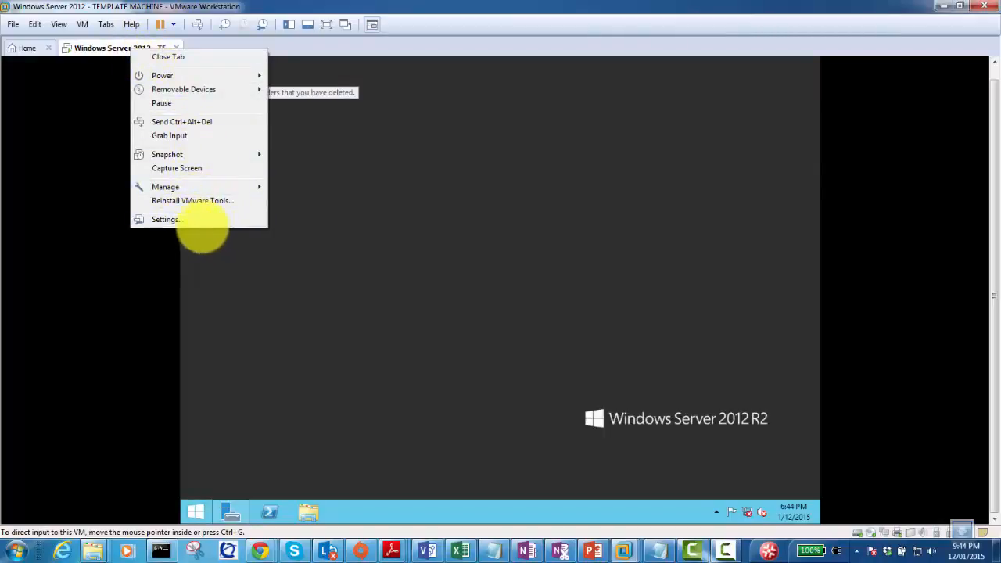
left_click(197, 223)
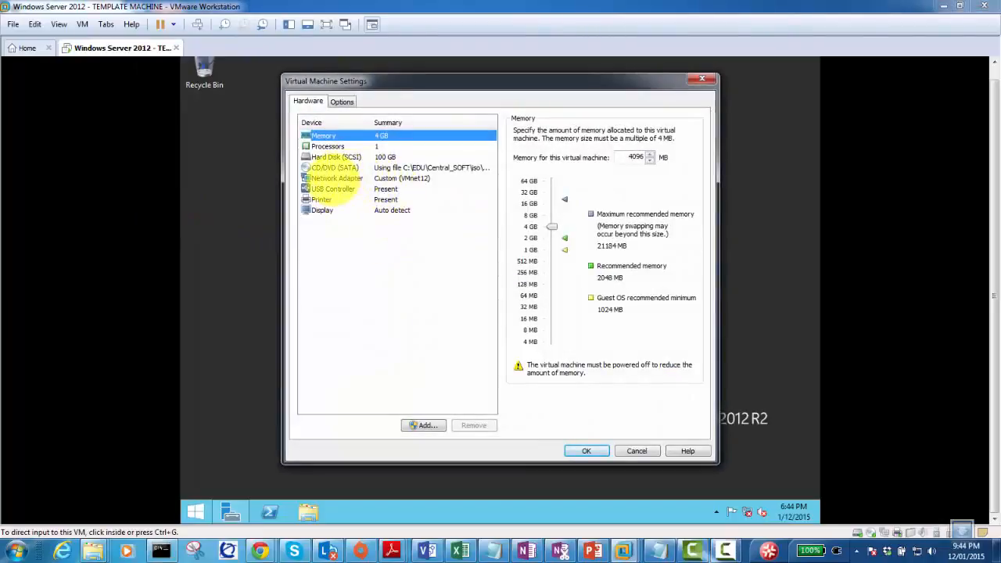
left_click(334, 178)
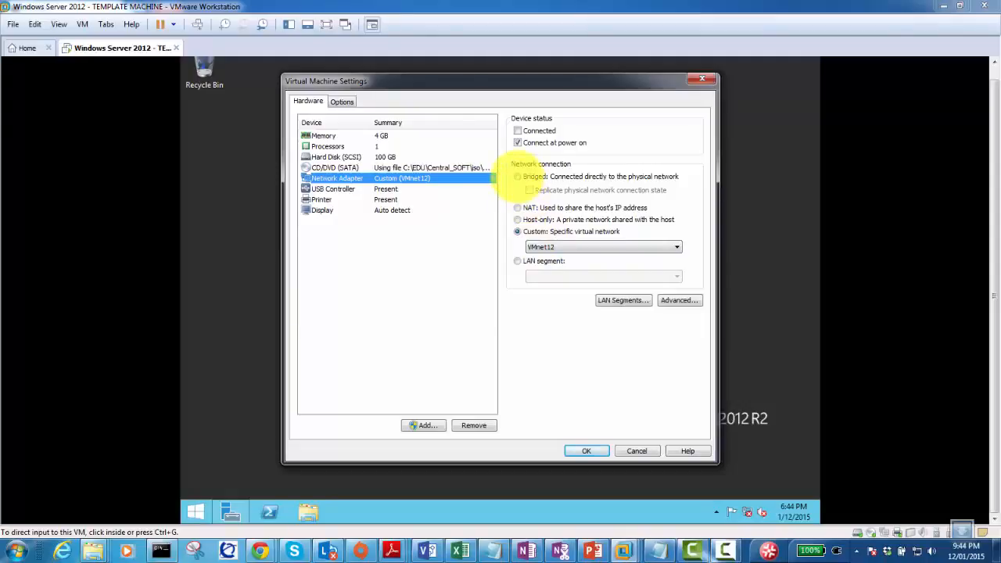
left_click(517, 177)
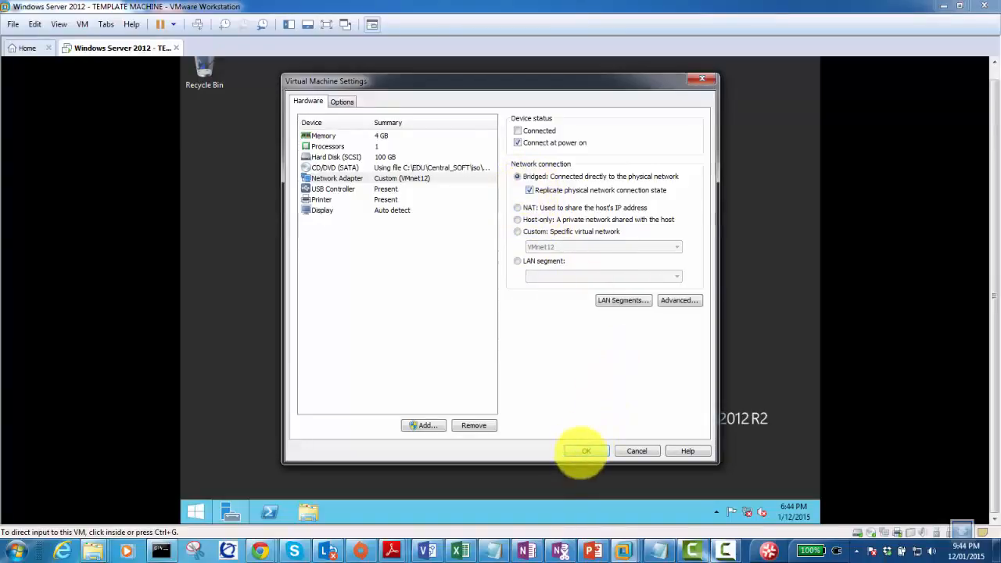
left_click(585, 450)
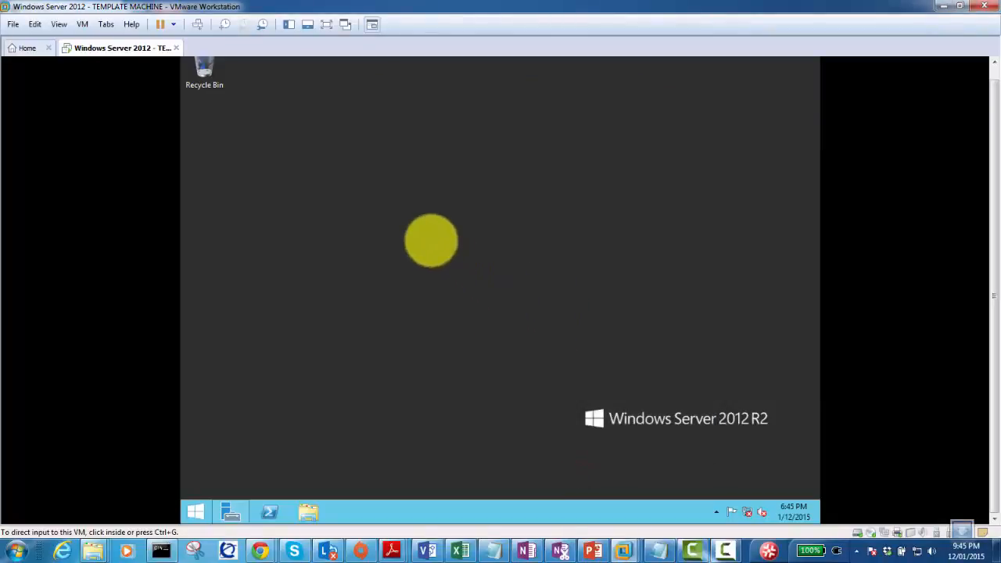
Reopen Server Manager's Local Server properties in the guest and turn on automatic updates in Windows Update.
left_click(417, 228)
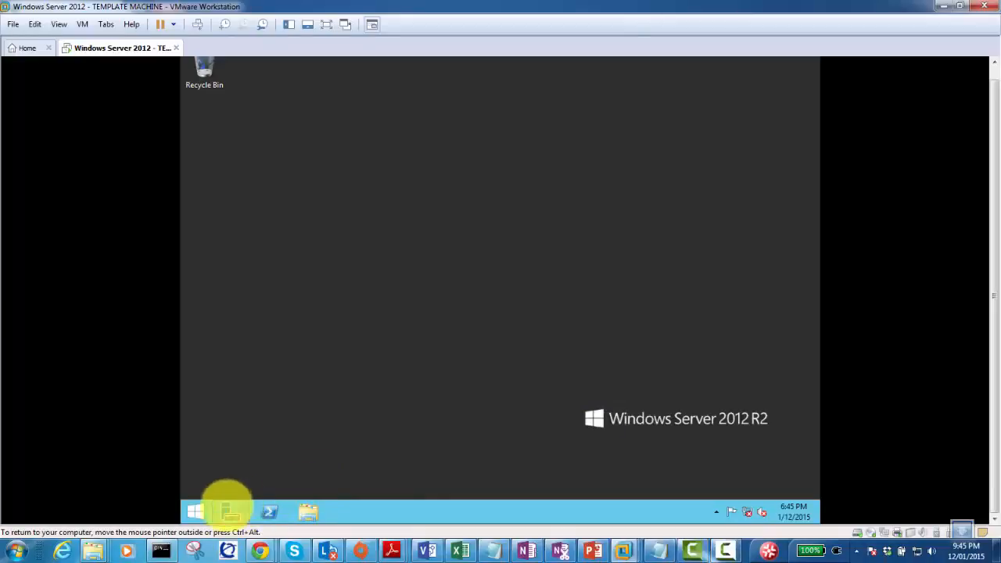
left_click(228, 509)
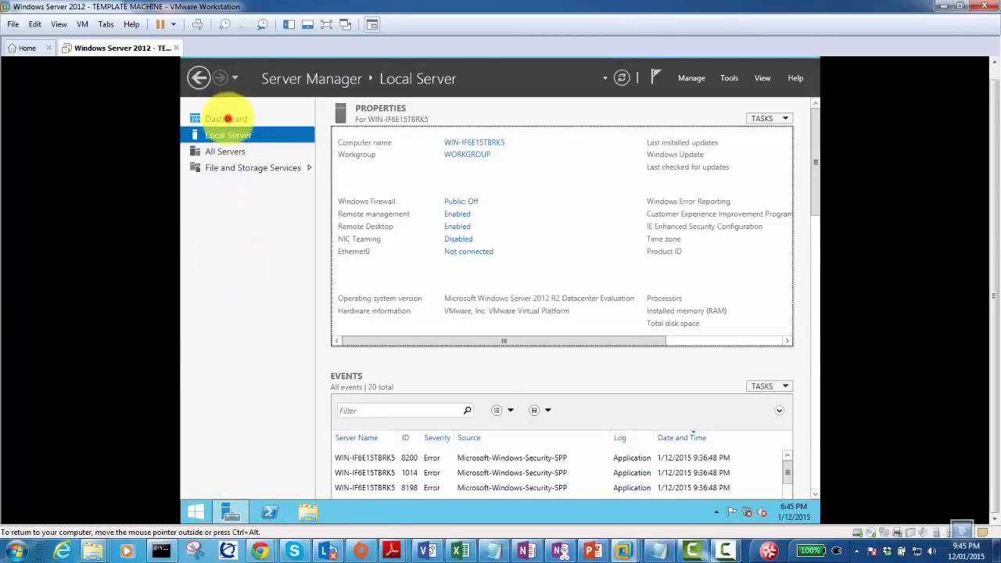
left_click(226, 118)
left_click(228, 136)
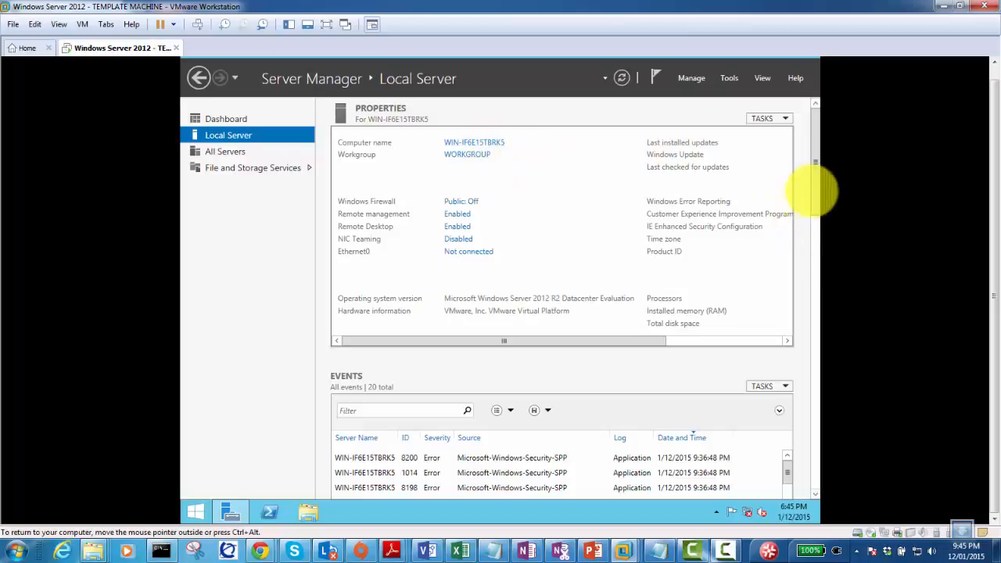
scroll(820, 199, "down", 5)
scroll(816, 180, "up", 5)
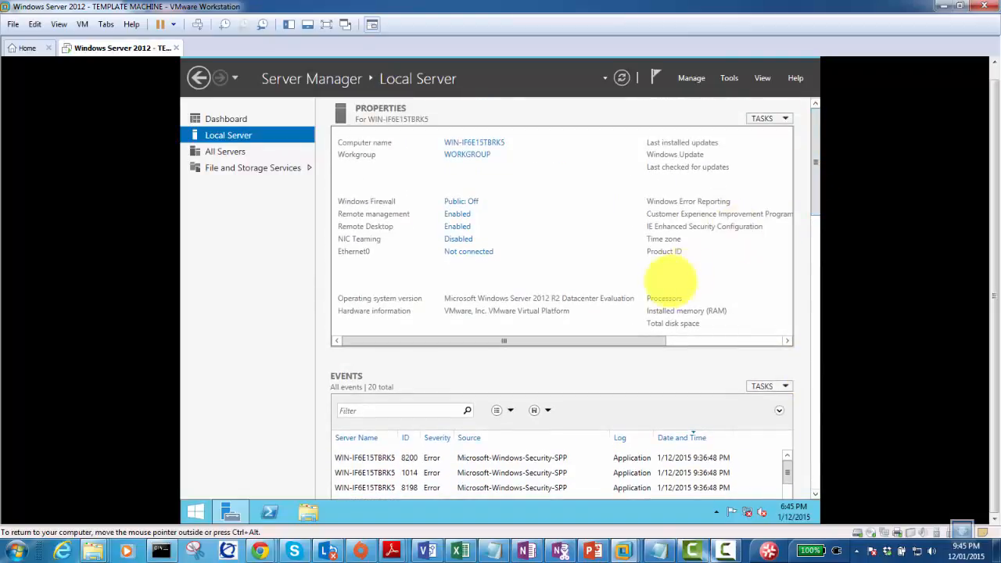
left_click_drag(643, 340, 766, 359)
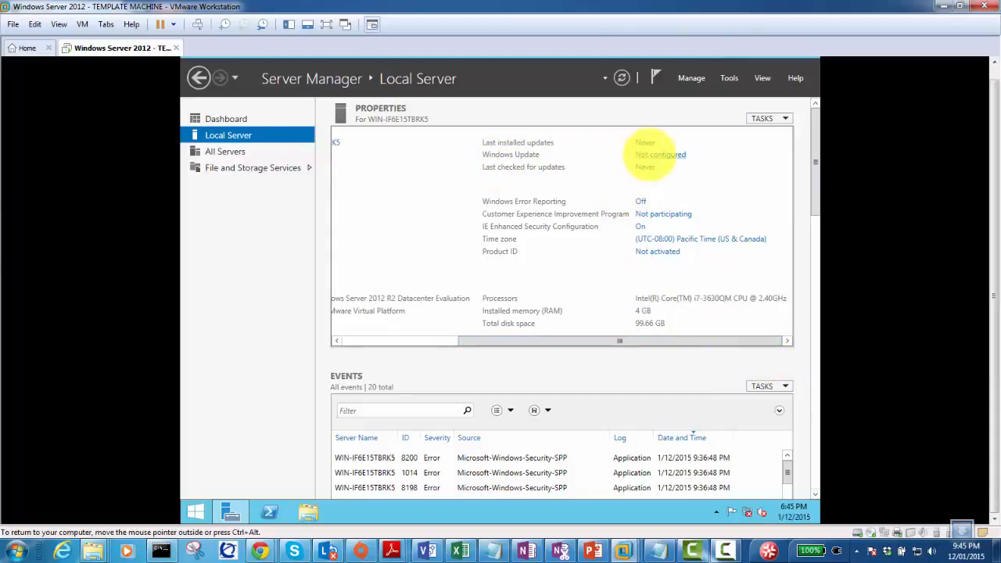
left_click(648, 154)
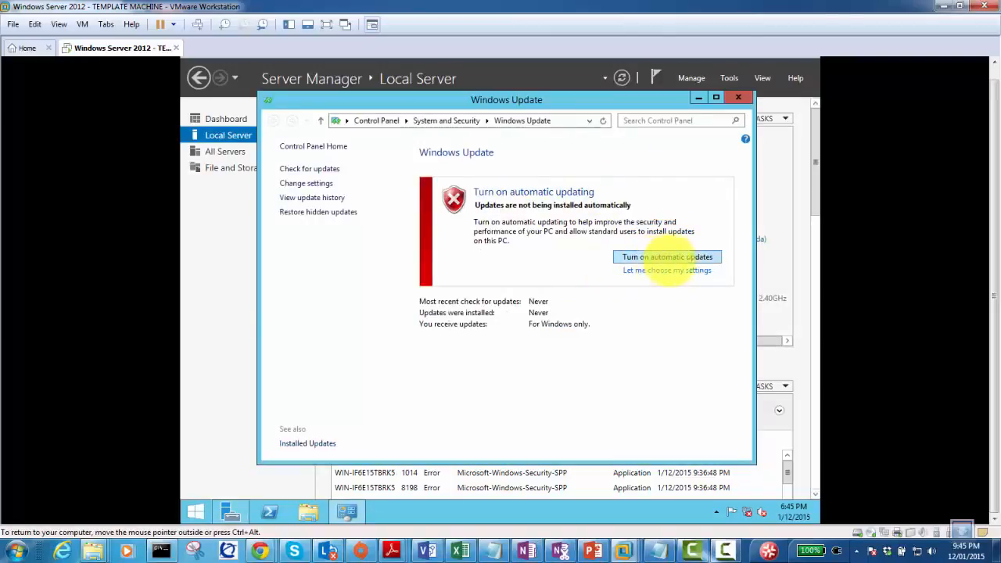
left_click(671, 260)
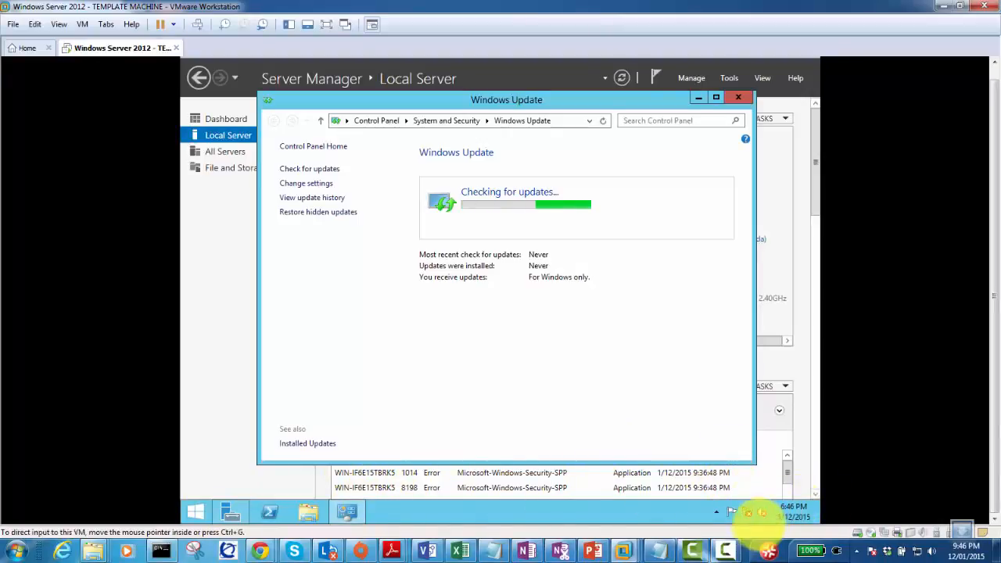
Examine the Ethernet0 adapter and its properties in the guest's Network Connections, then dismiss the properties unchanged.
right_click(752, 512)
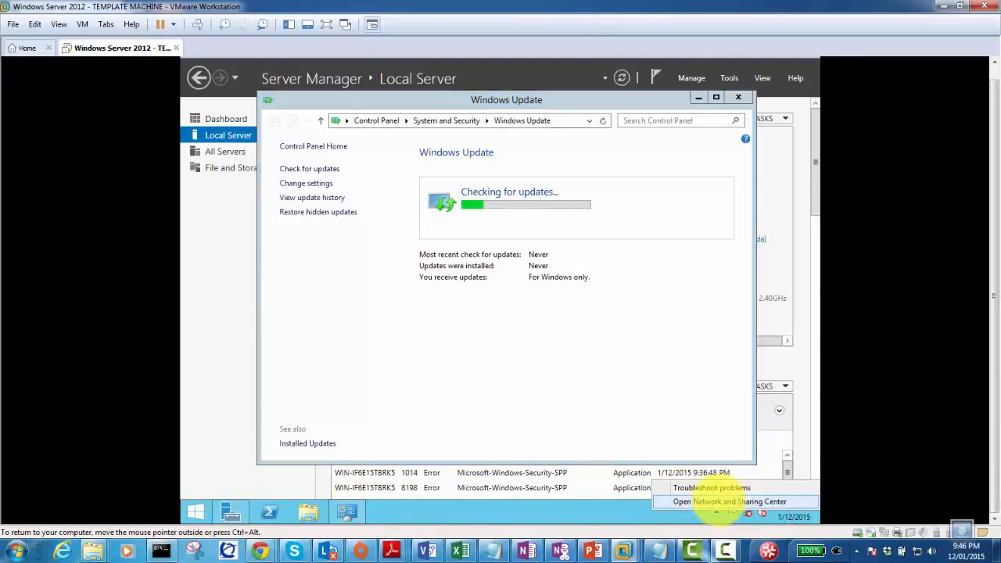
left_click(715, 502)
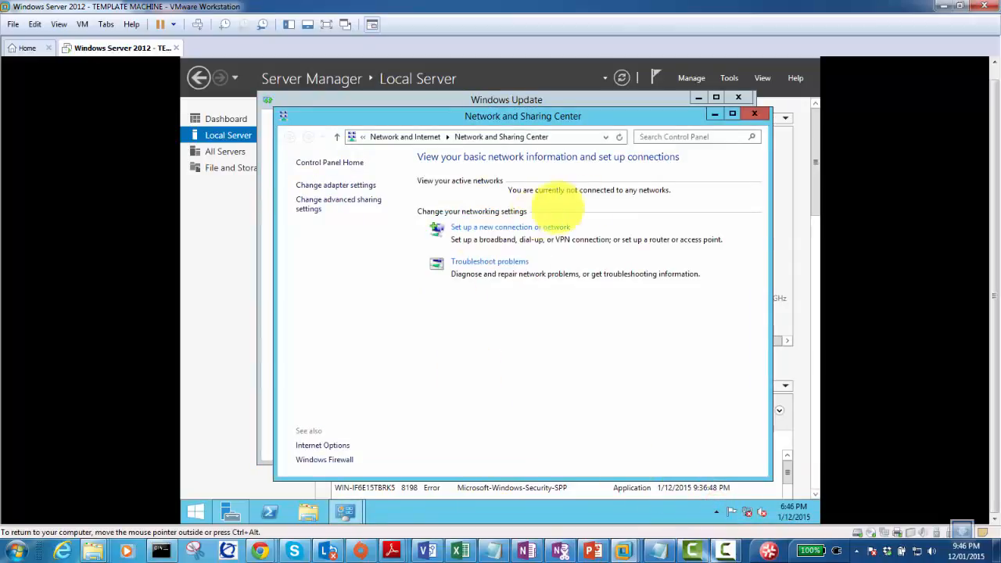
left_click(329, 185)
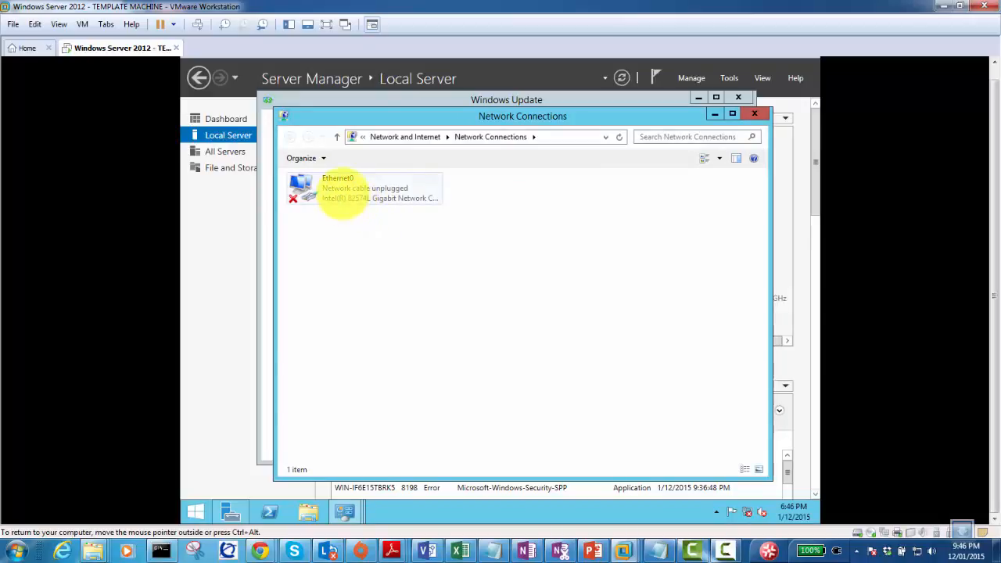
double_click(338, 192)
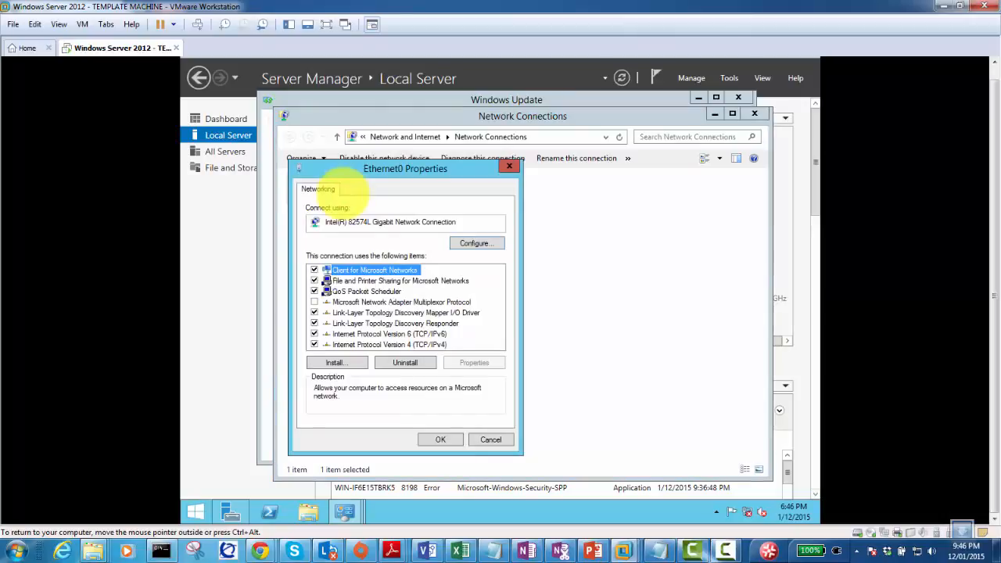
left_click(485, 439)
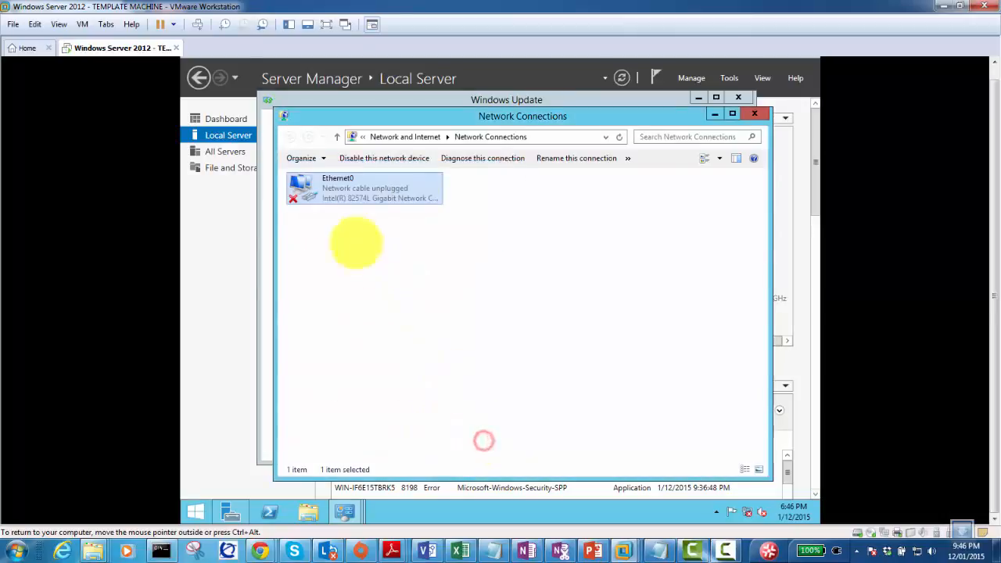
Review the Ethernet0 adapter's networking properties again and dismiss them without changes.
right_click(335, 194)
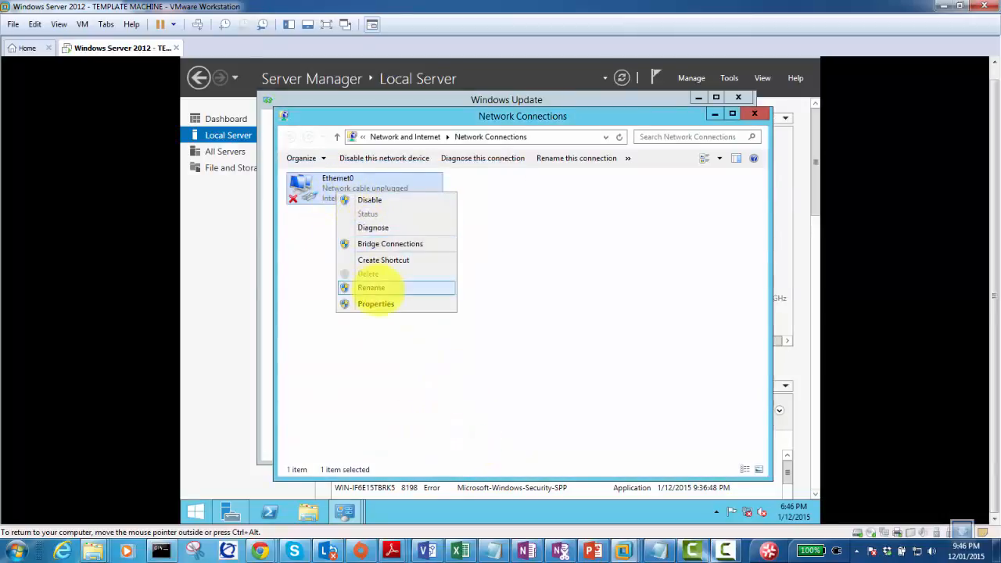
left_click(376, 303)
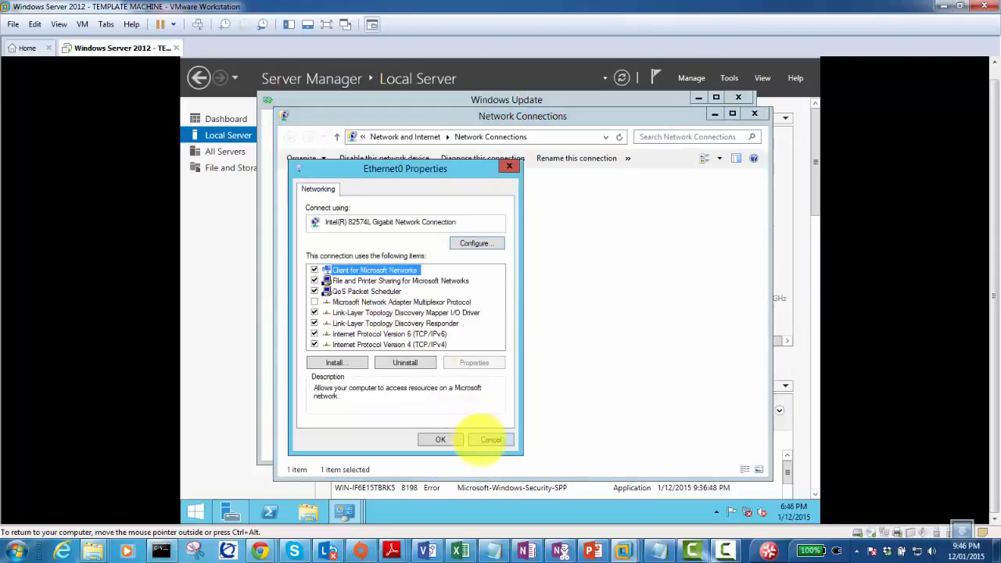
left_click(482, 439)
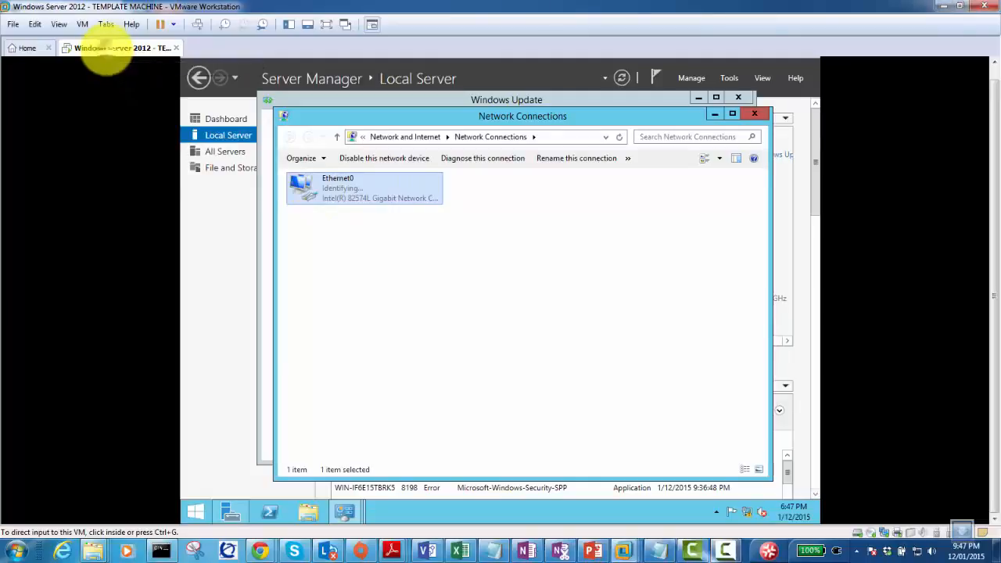
Toggle the virtual machine network adapter's Connected status off and back on, keeping Bridged mode, and apply the settings.
right_click(106, 49)
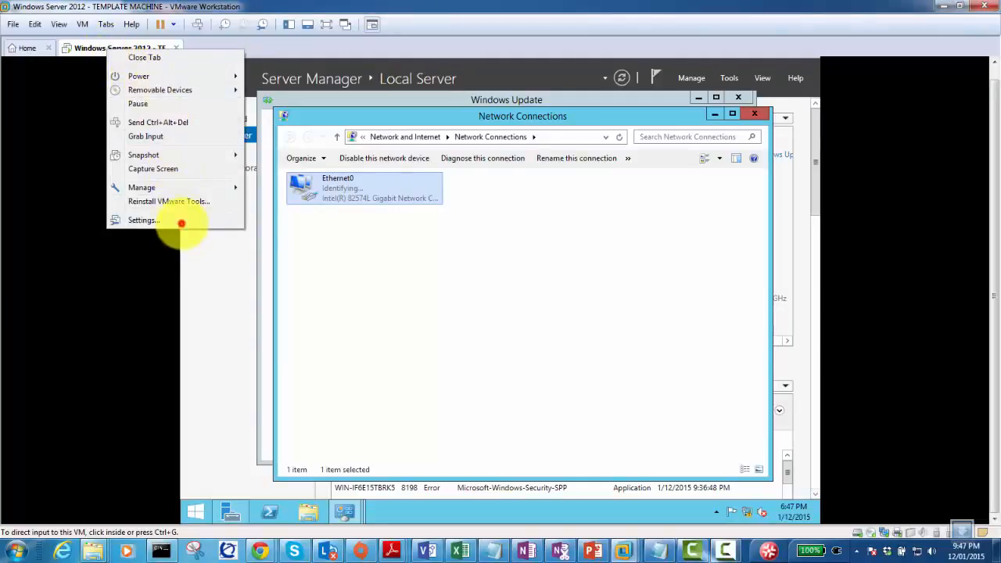
left_click(181, 223)
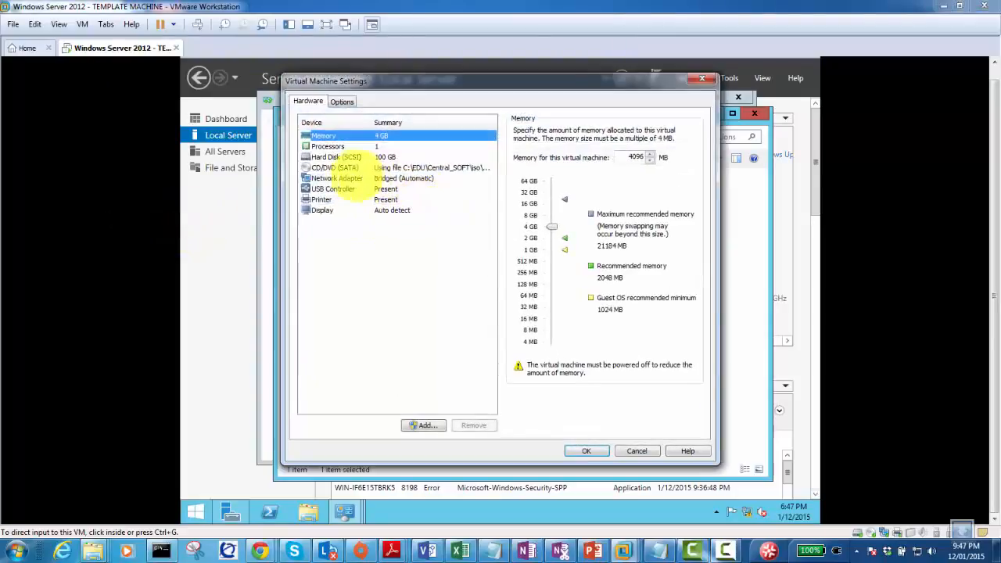
left_click(336, 179)
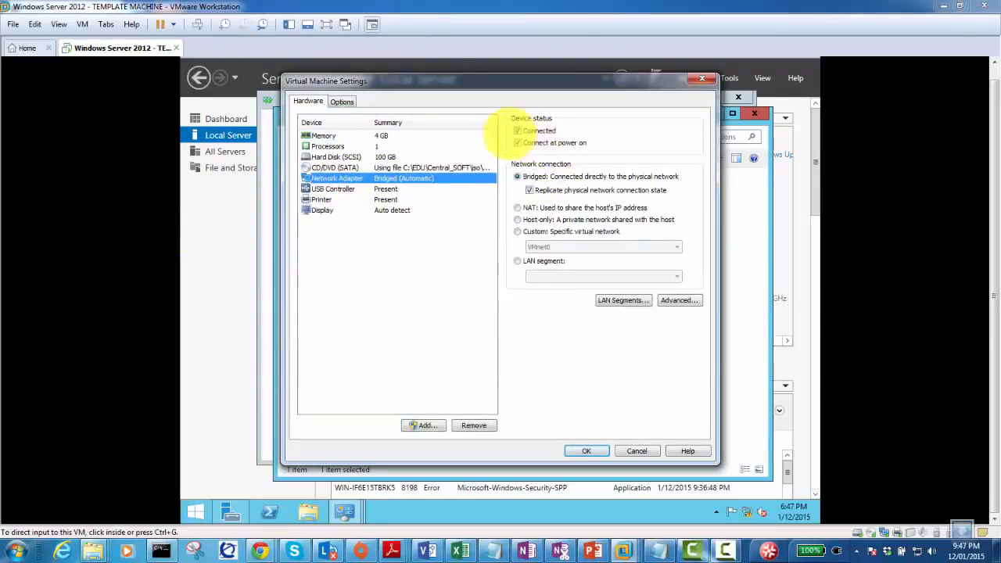
left_click(517, 131)
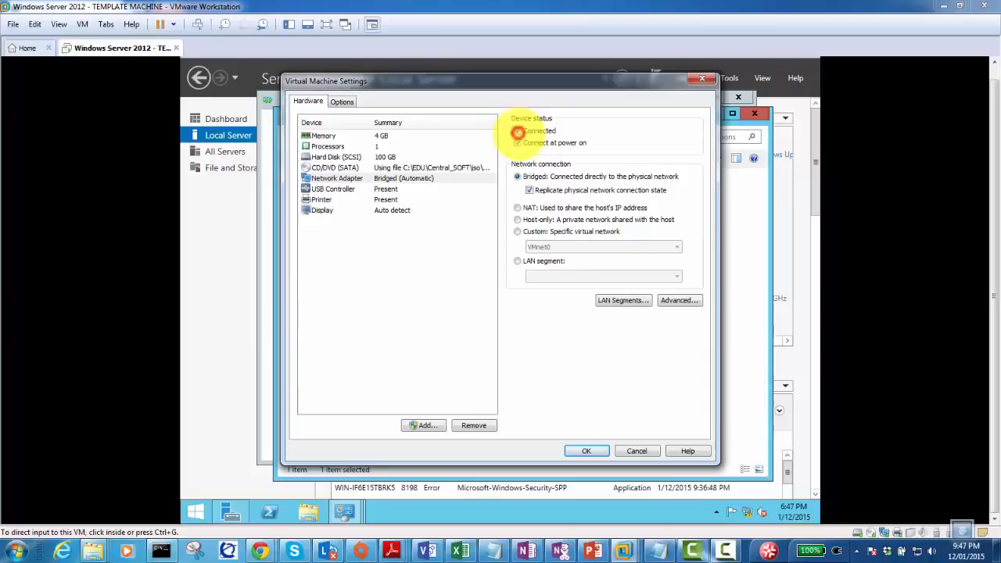
left_click(517, 132)
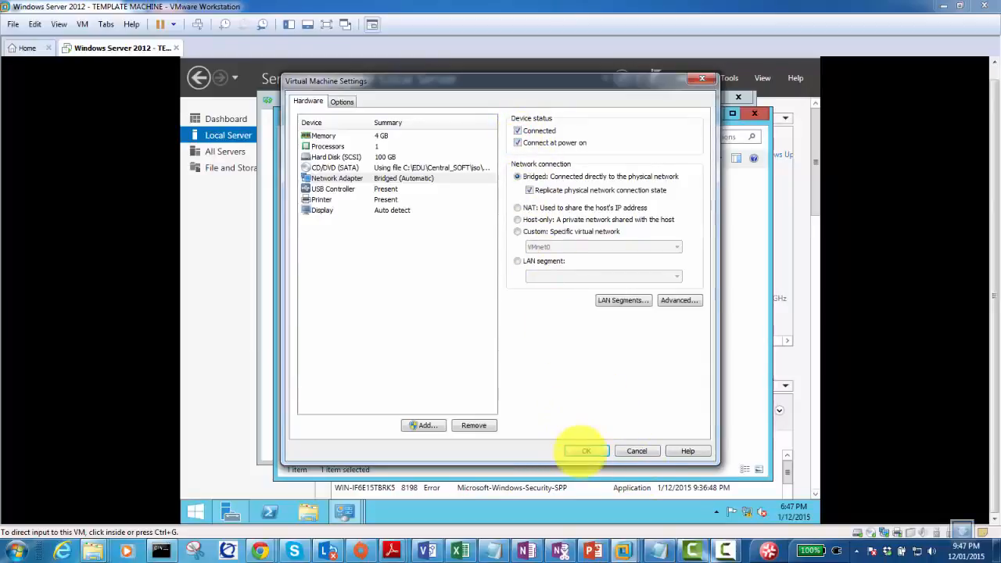
left_click(579, 451)
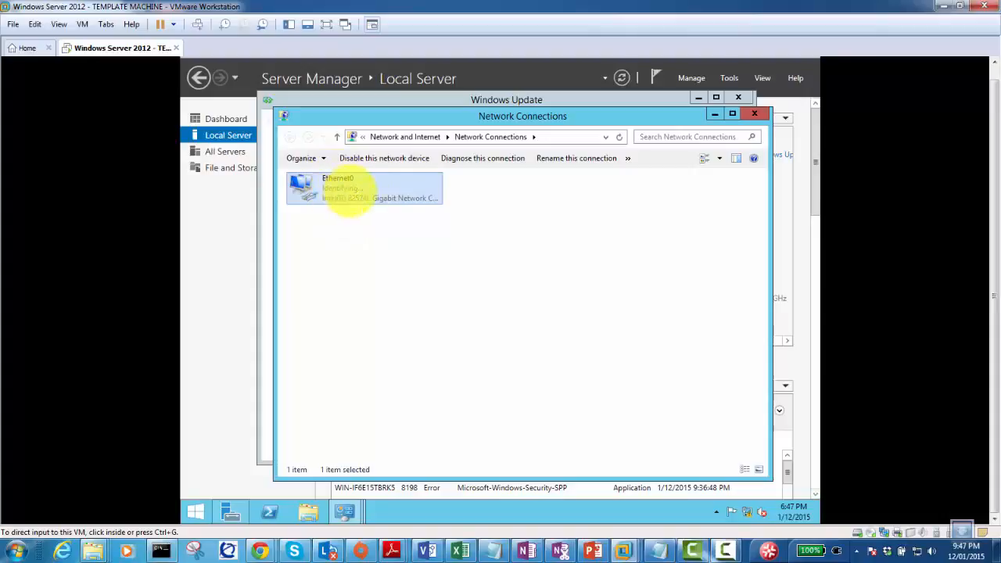
Inspect Ethernet0's status and its network connection details in the guest, checking the autoconfigured IPv4 address.
left_click(334, 190)
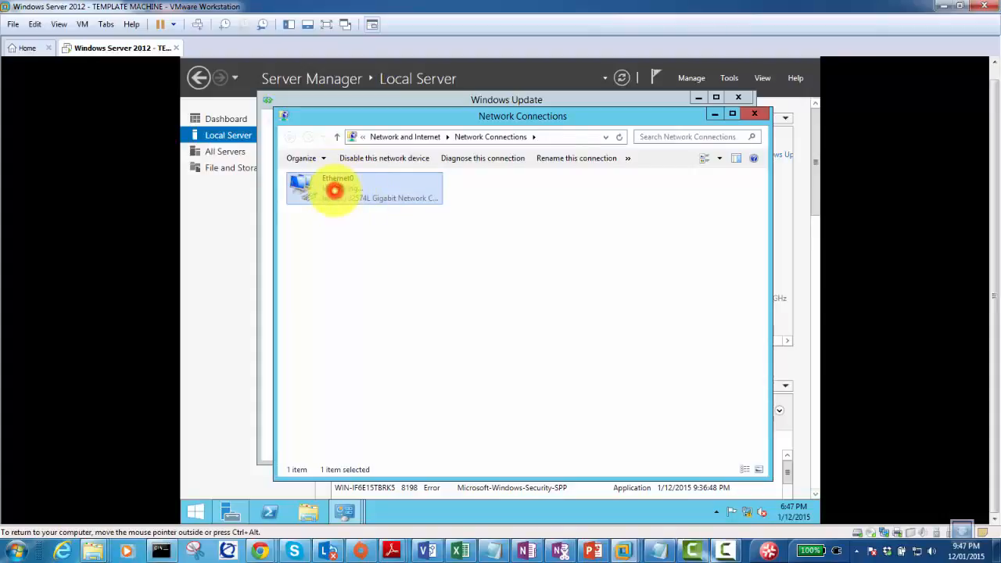
double_click(334, 190)
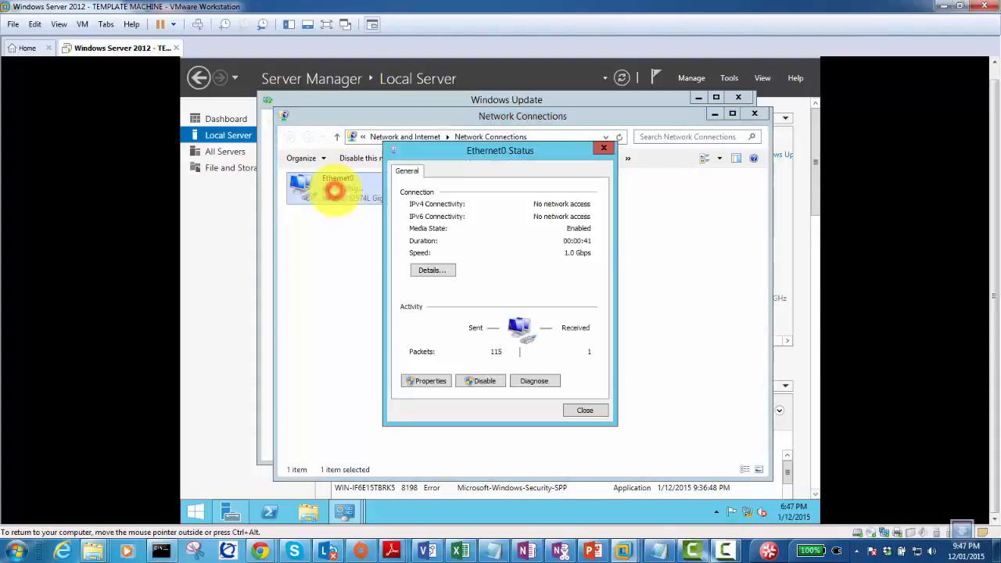
left_click(438, 270)
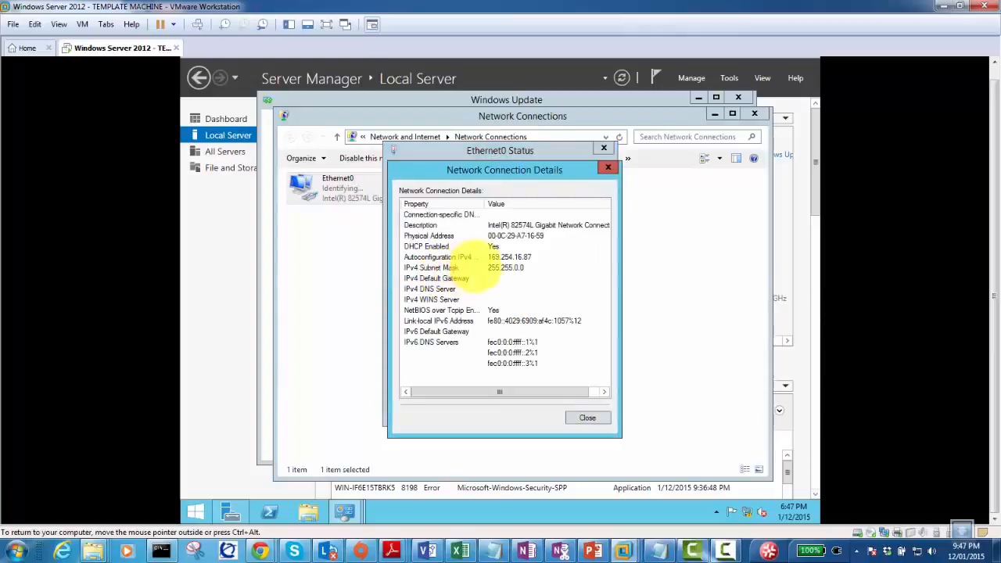
left_click(516, 258)
left_click(588, 416)
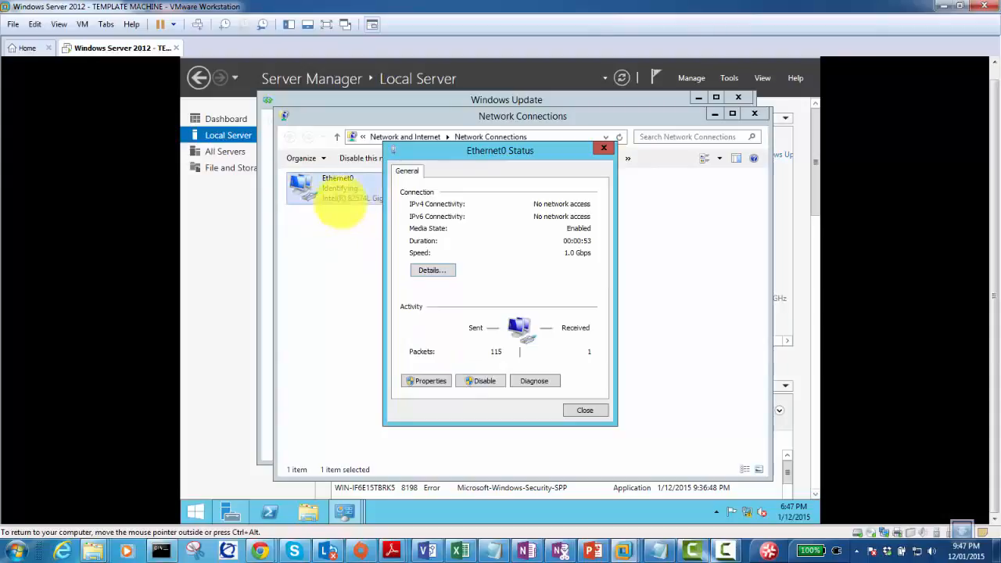
Disable the Ethernet0 adapter in the guest and enable it again.
left_click(480, 381)
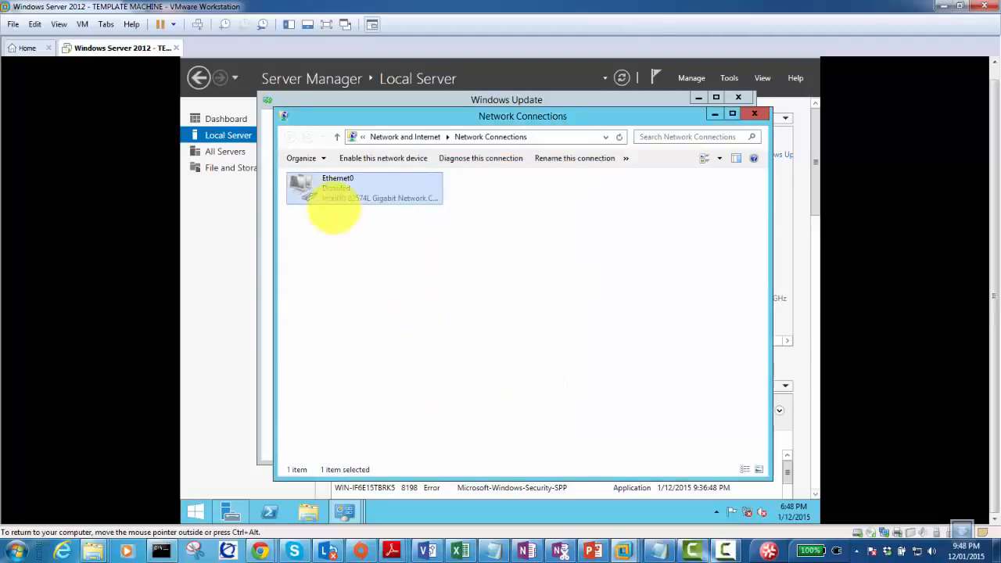
right_click(332, 183)
left_click(355, 190)
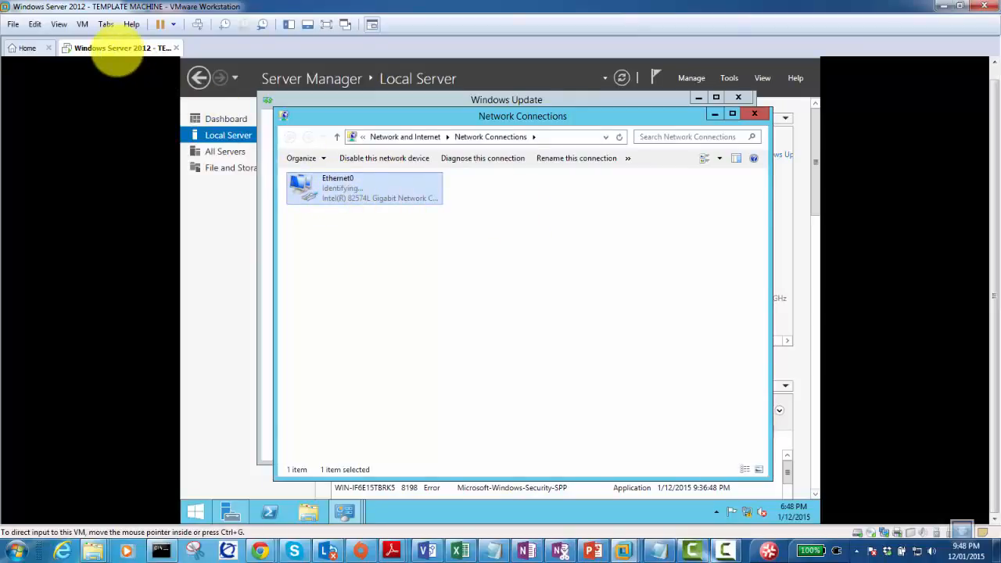
Check the connection status and Bridged mode in the virtual machine's network adapter settings, then return to the guest.
right_click(117, 49)
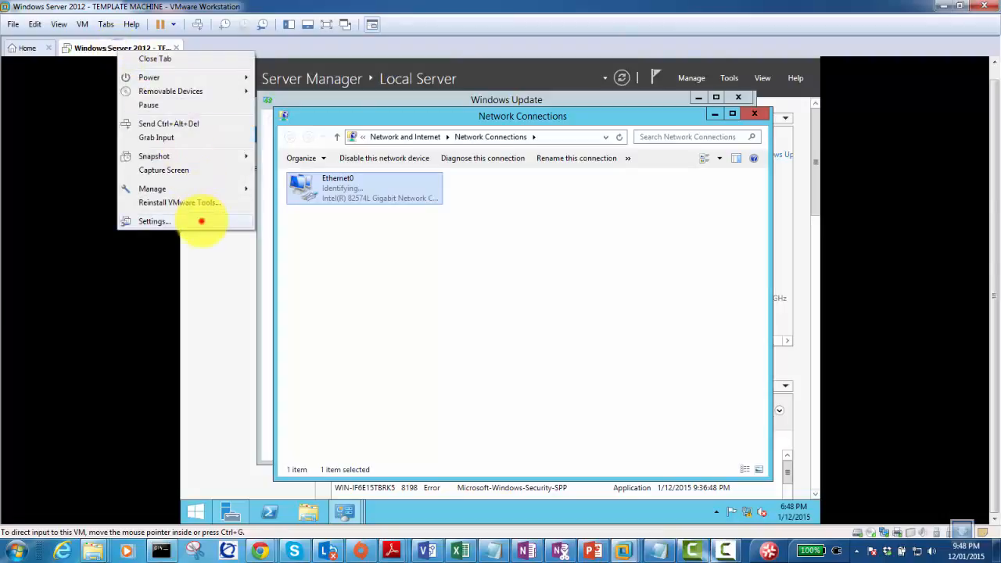
left_click(201, 221)
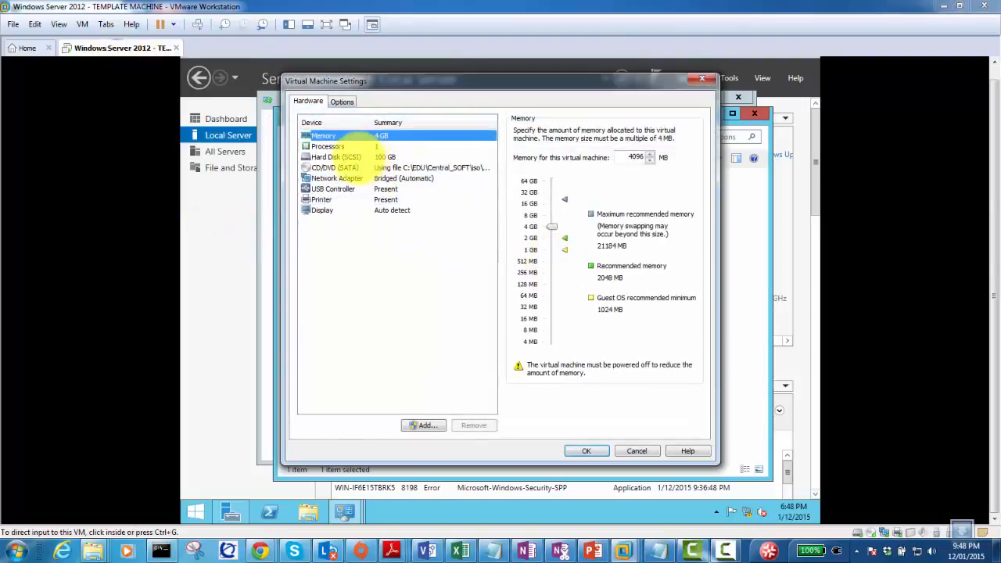
left_click(342, 178)
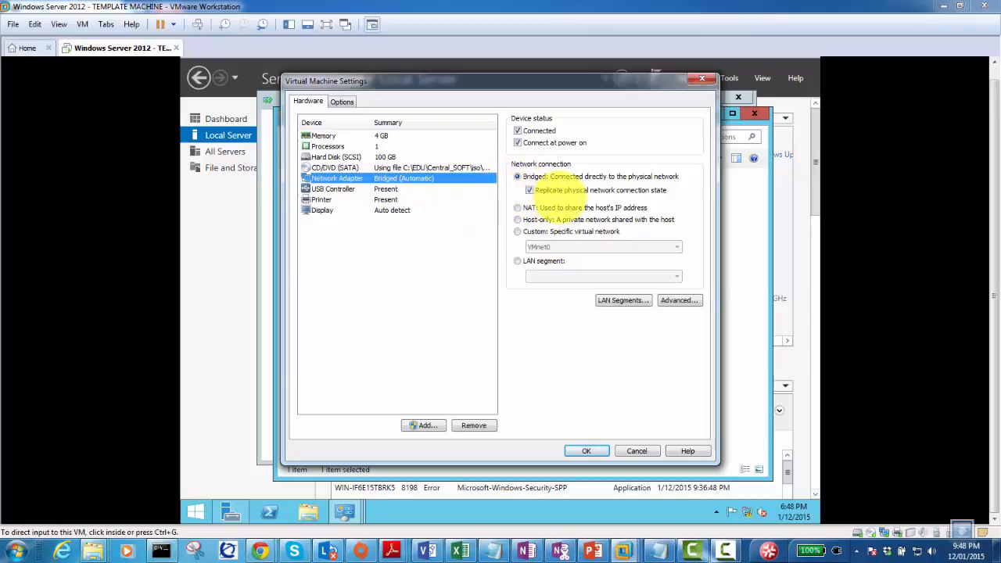
left_click(571, 449)
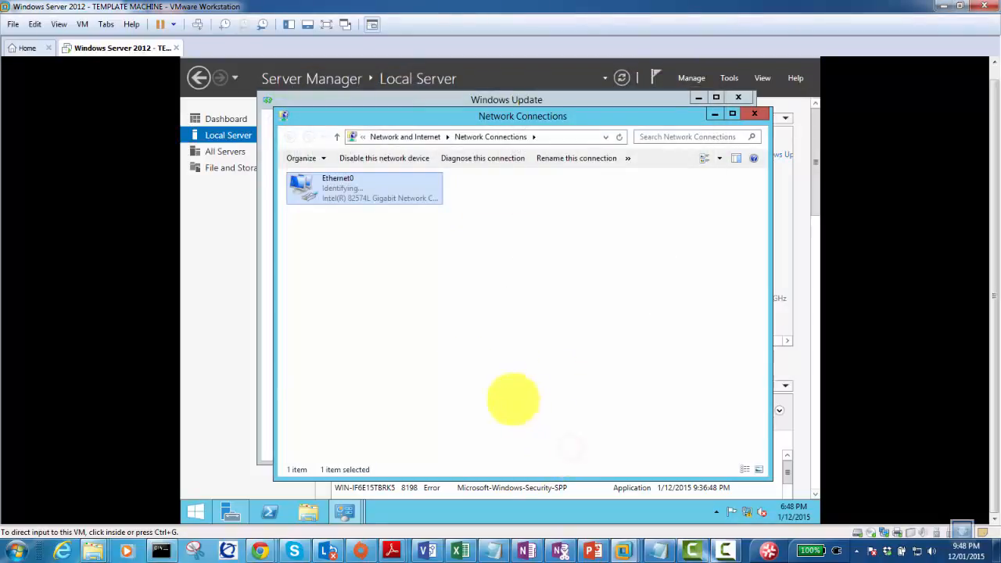
left_click(521, 307)
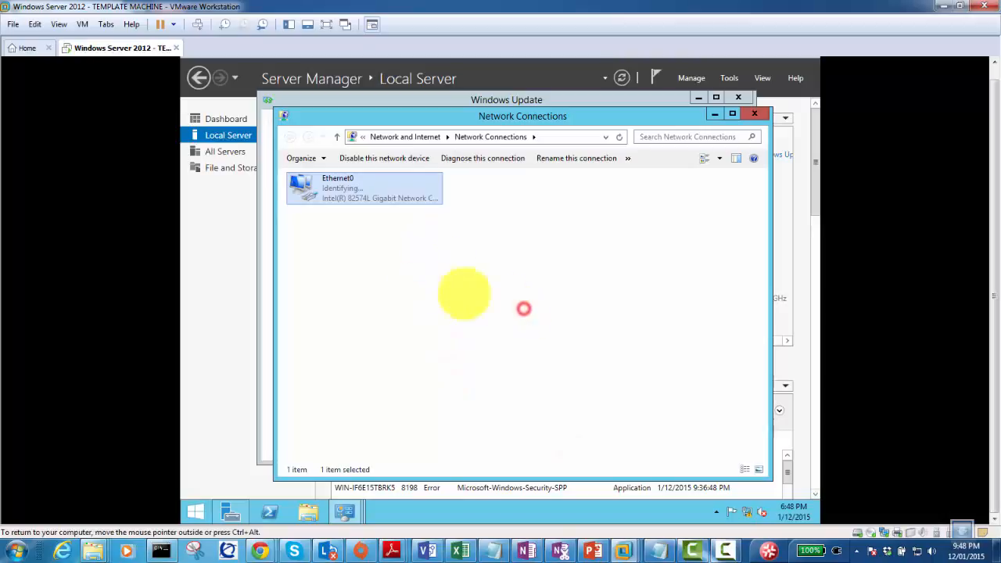
Minimize the guest's network windows, try to start a check for updates in Windows Update, and minimize that window.
left_click(712, 114)
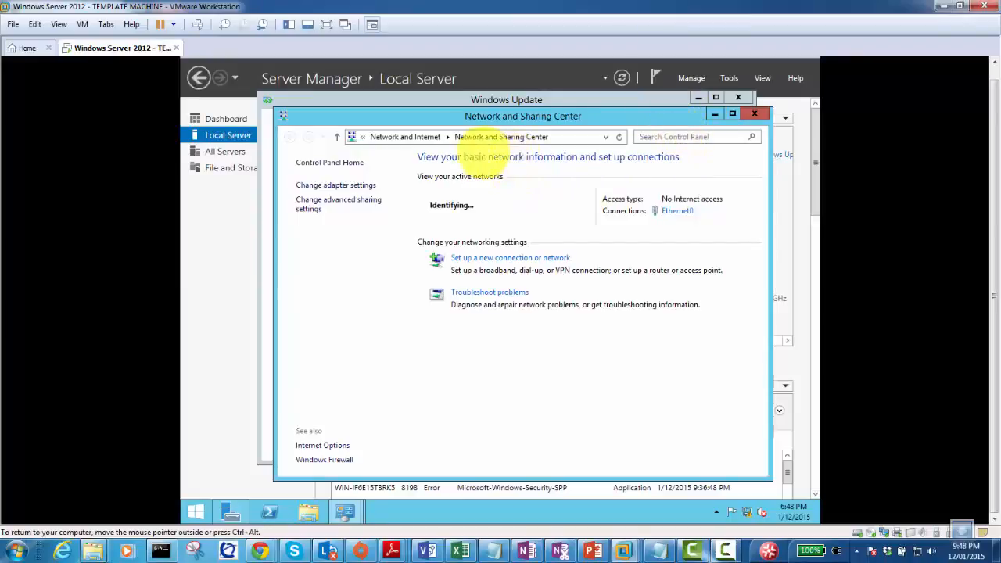
left_click(712, 114)
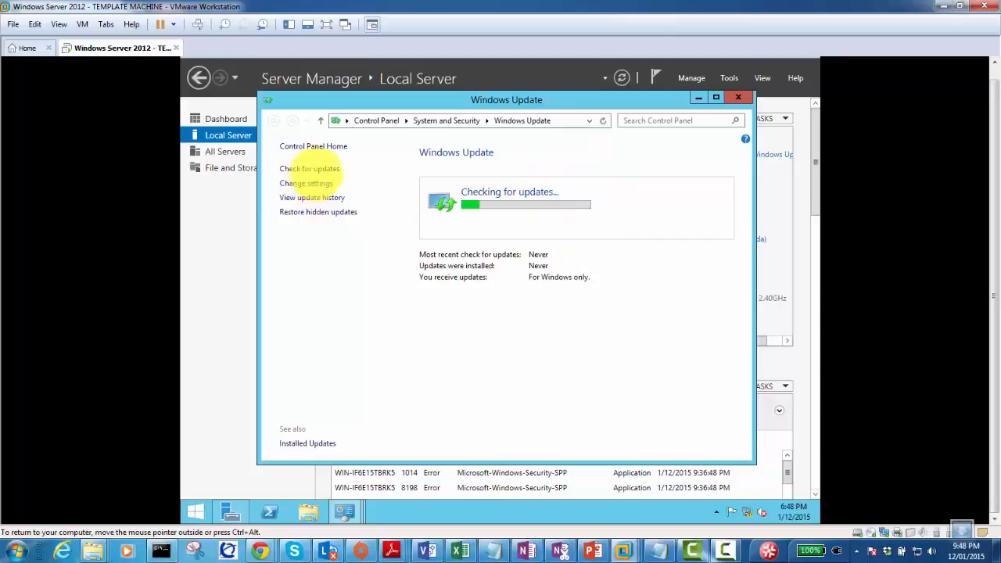
left_click(316, 168)
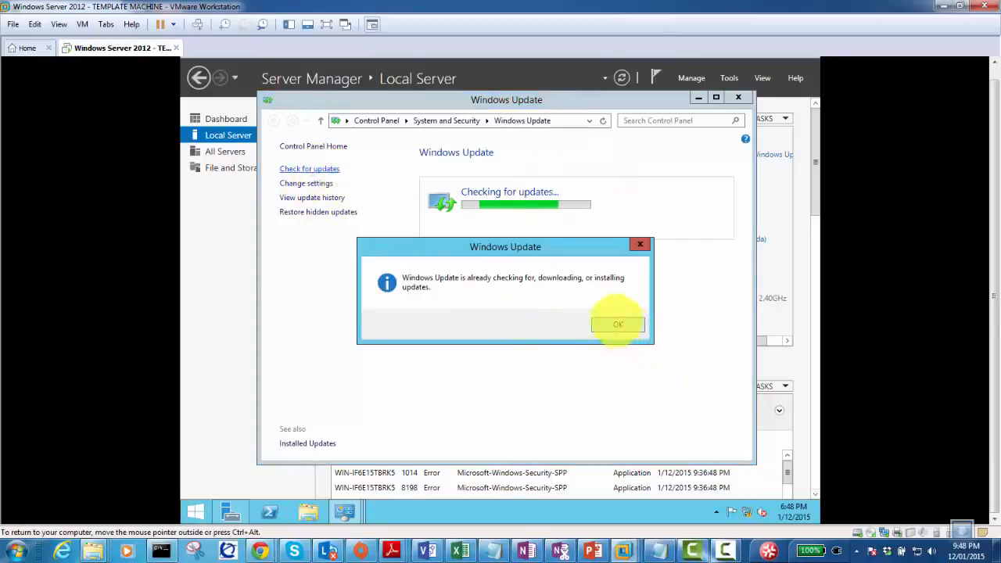
left_click(618, 324)
left_click(698, 96)
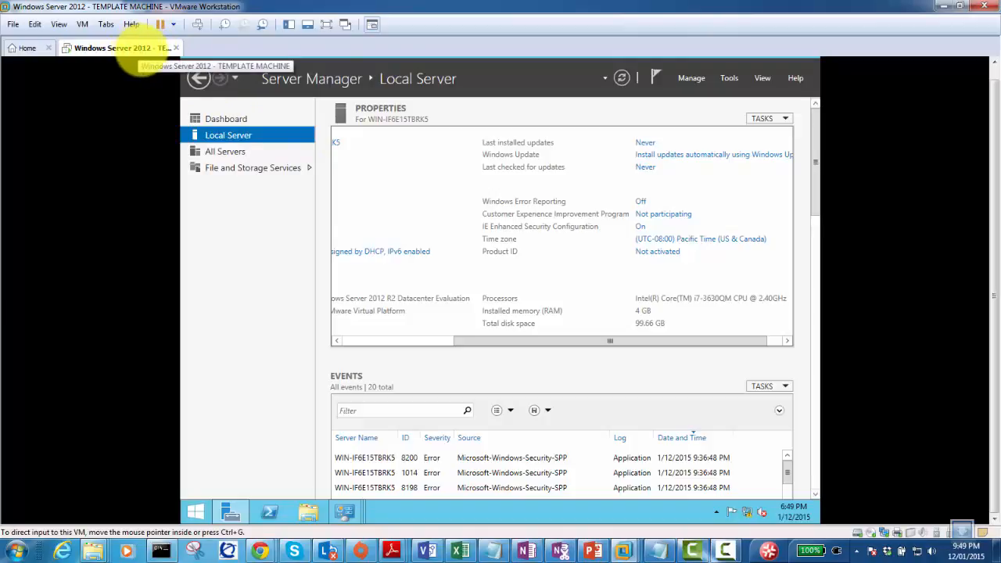
Set the virtual machine's shared folders to Always enabled and map them as a network drive in Windows guests.
right_click(142, 50)
left_click(202, 220)
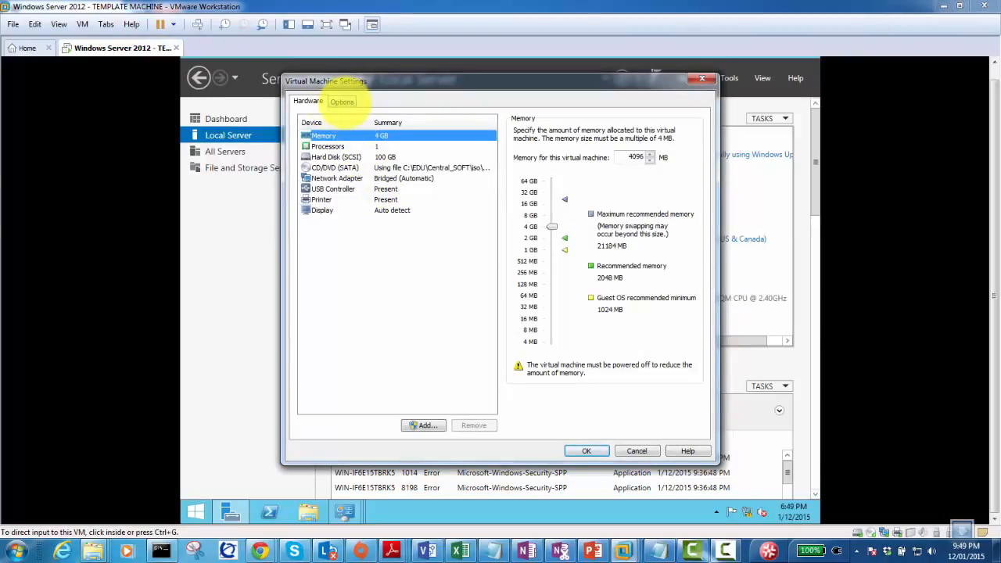
left_click(342, 102)
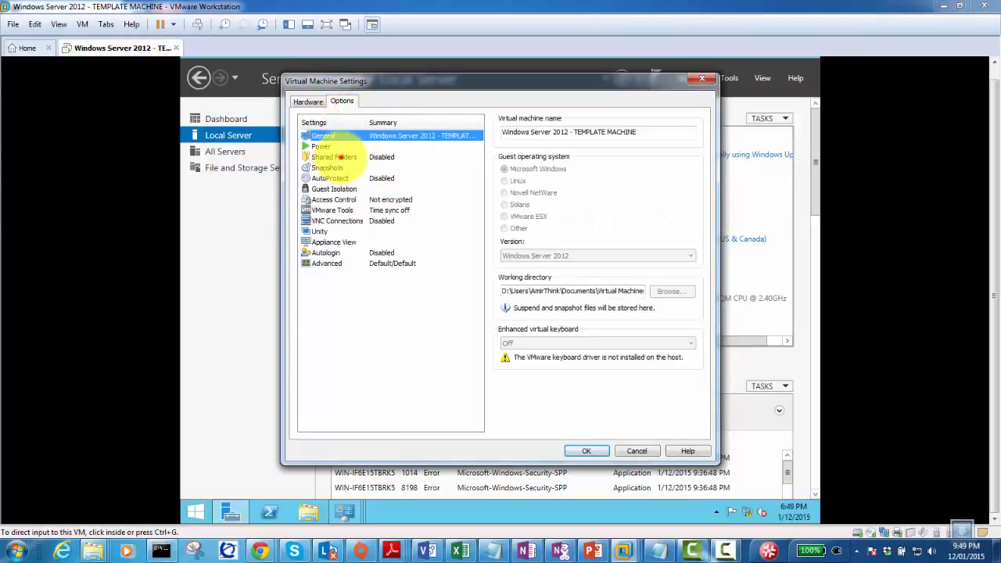
left_click(332, 156)
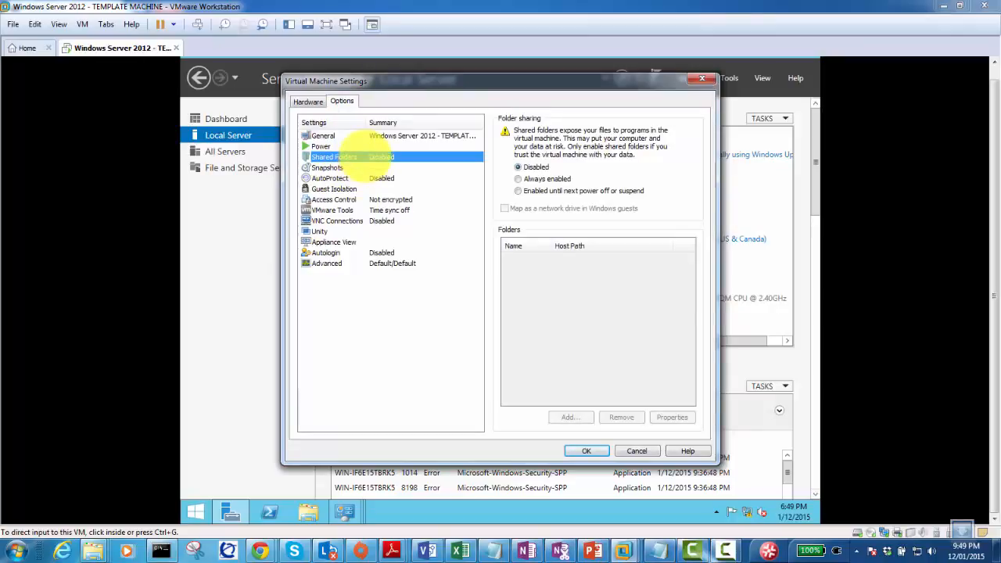
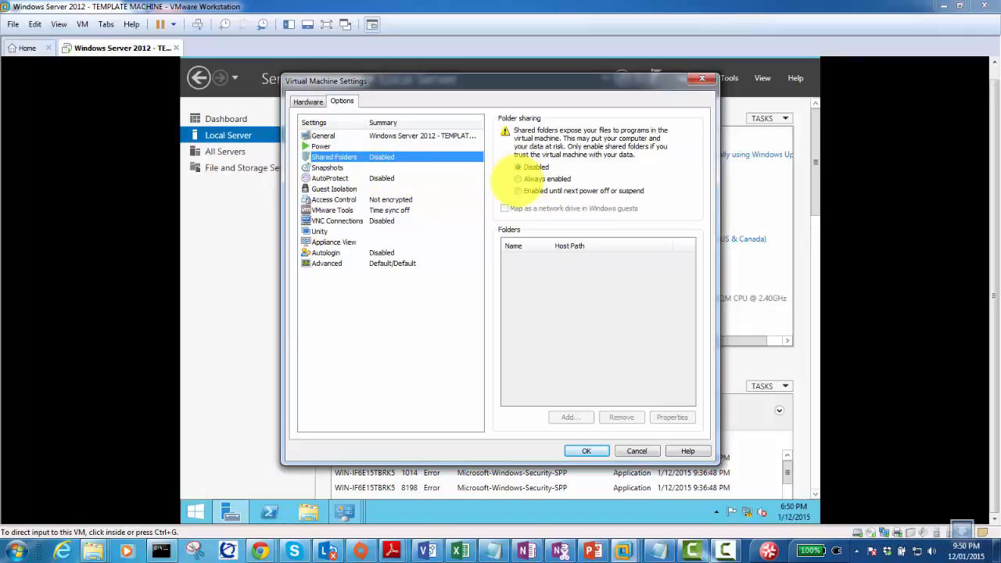
left_click(517, 179)
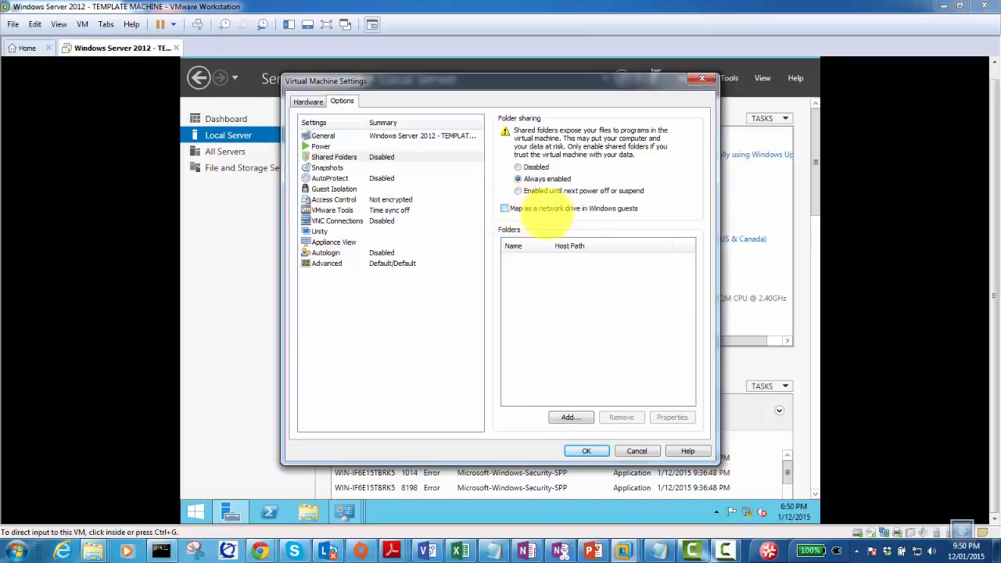
left_click(504, 208)
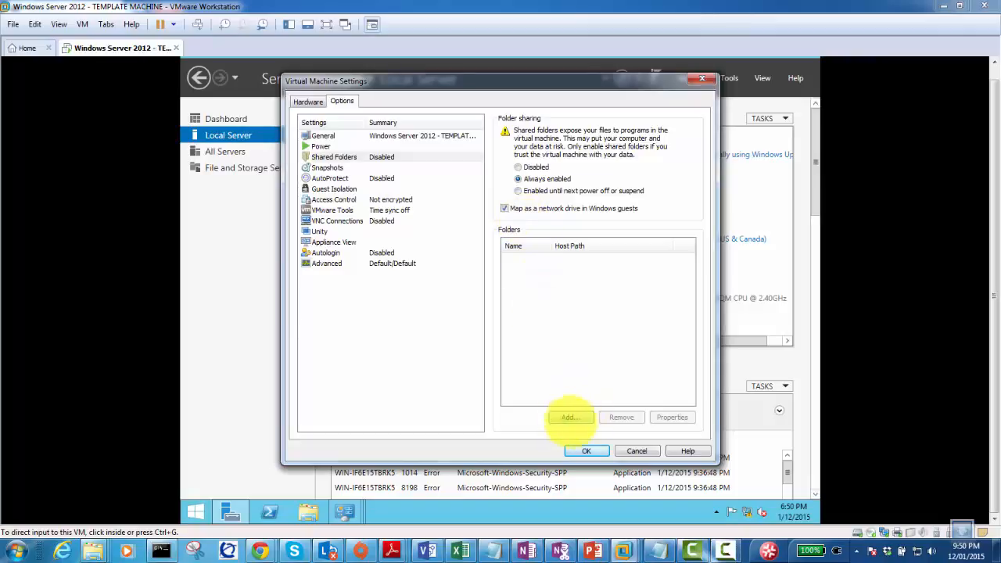
Start adding a shared folder to the virtual machine and choose the host desktop's Transfer-Files folder as its host path.
left_click(571, 417)
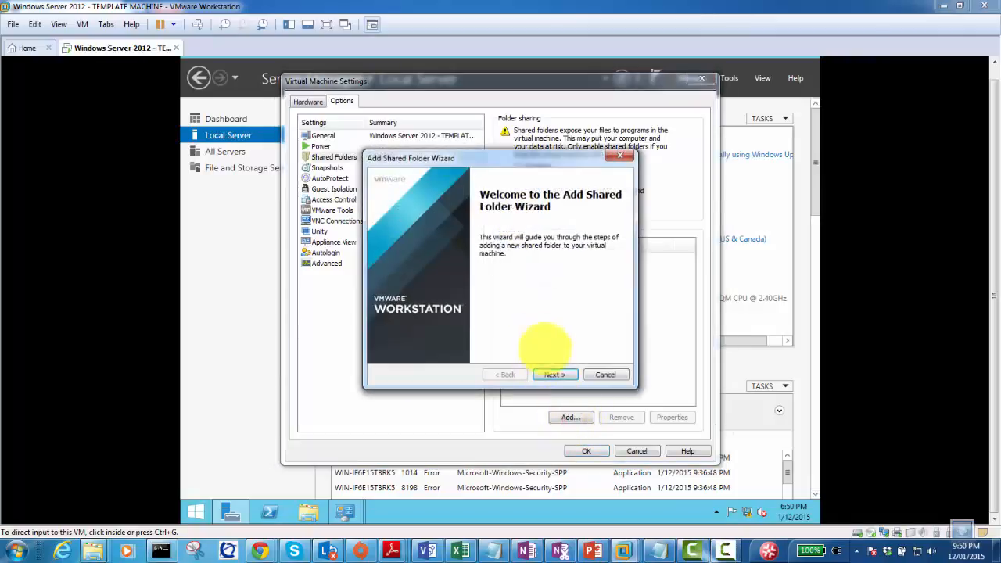
left_click(555, 375)
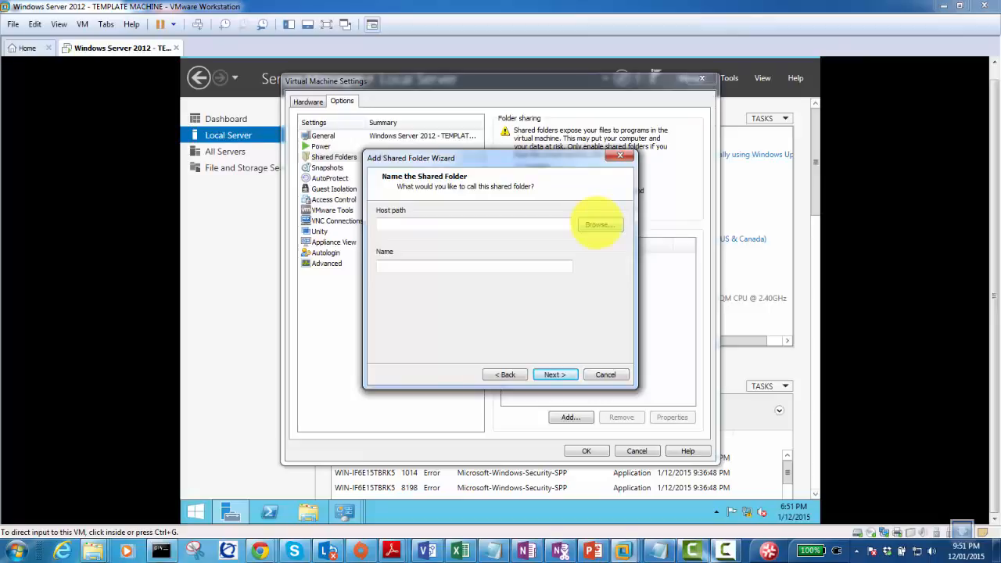
left_click(594, 224)
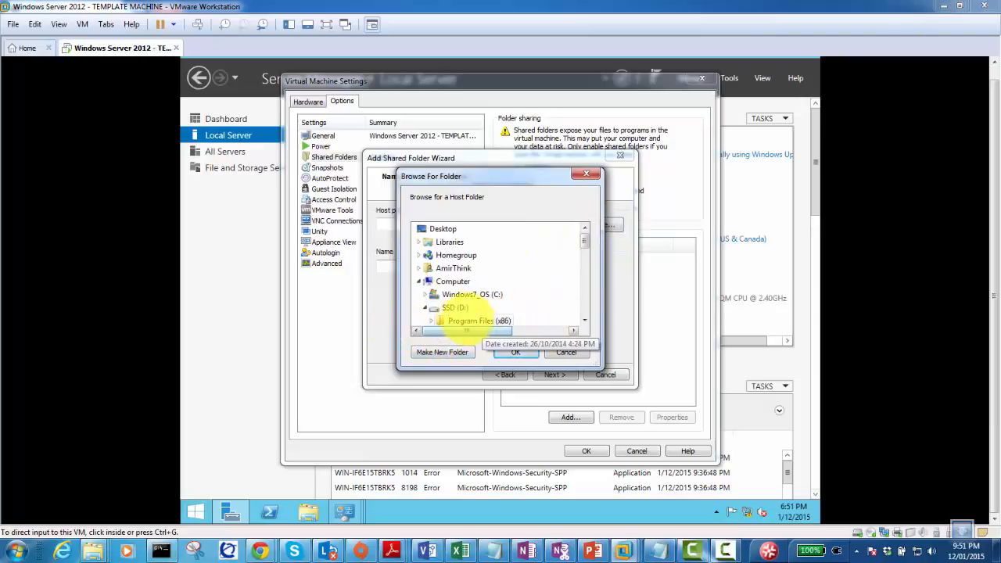
left_click(584, 320)
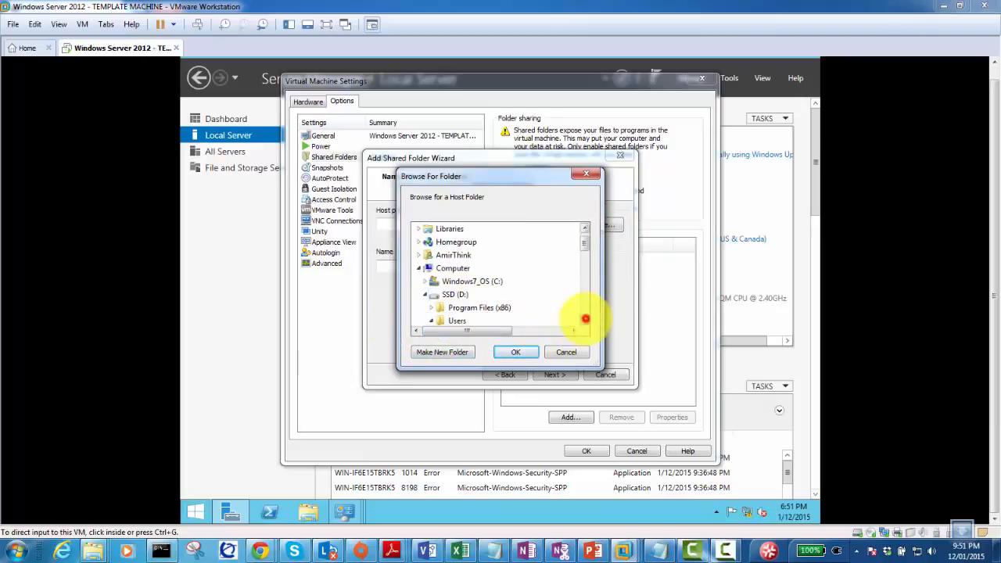
left_click(584, 319)
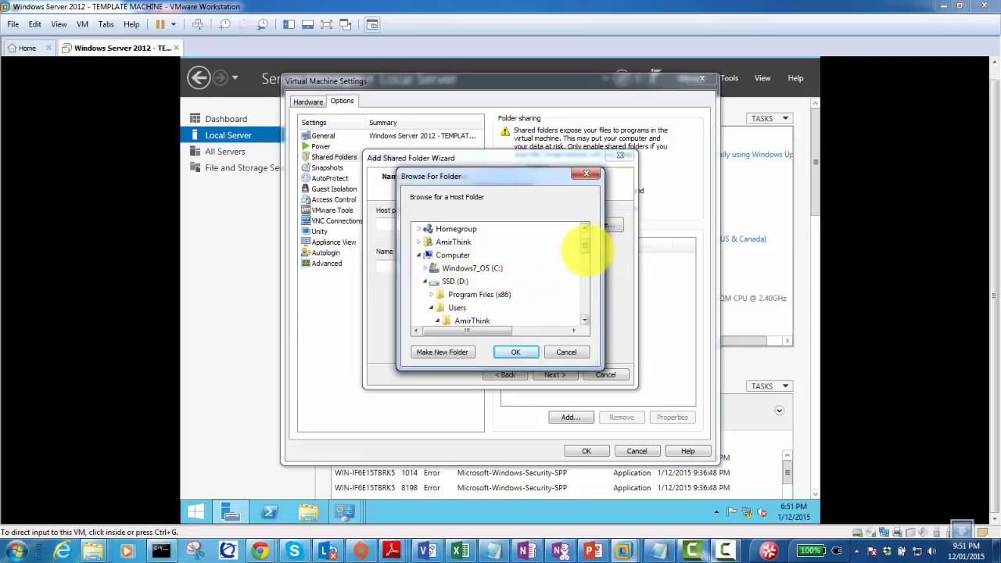
left_click_drag(586, 249, 584, 306)
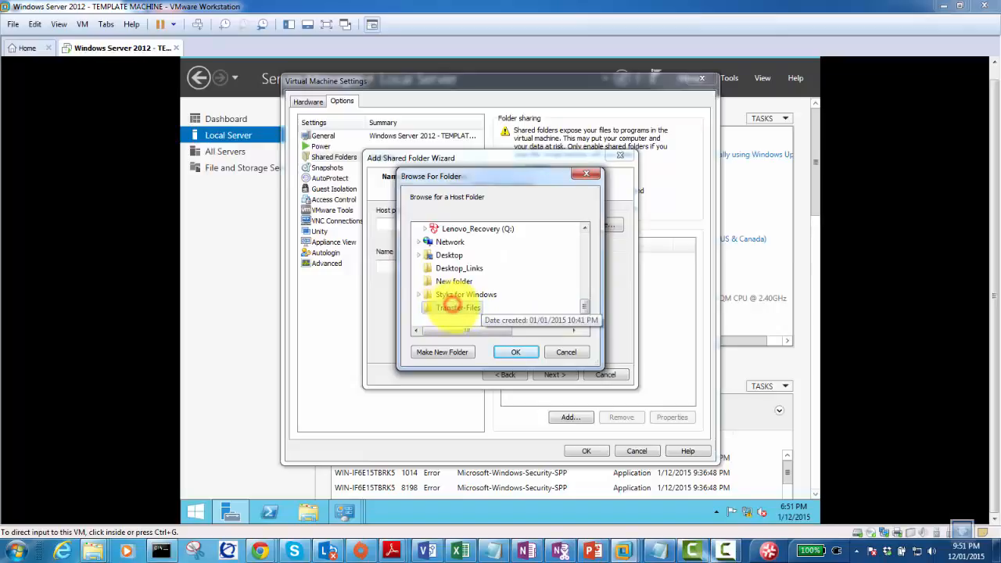
left_click(456, 307)
left_click(516, 351)
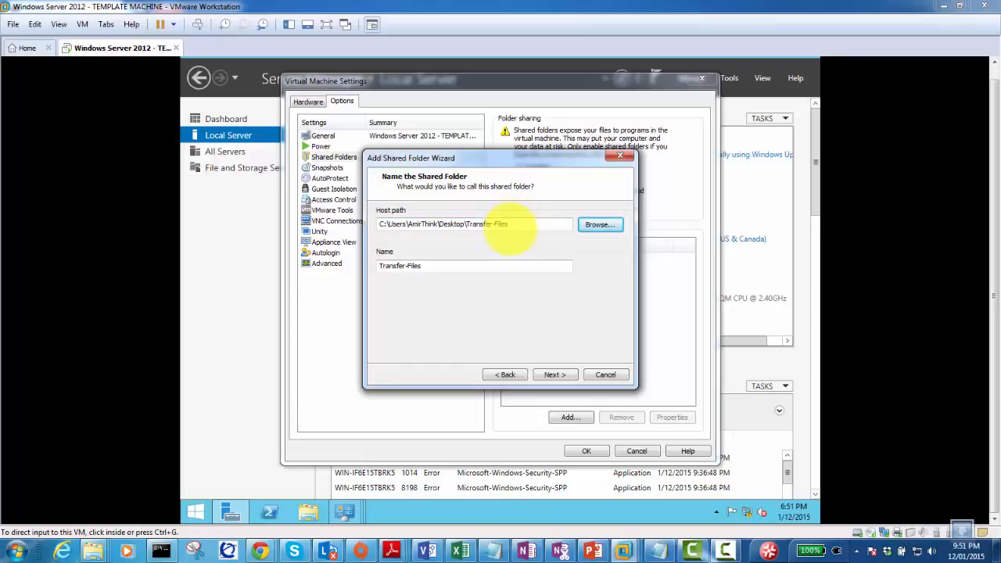
Keep the share name Transfer-Files, finish it as an enabled share without read-only, and apply the virtual machine settings.
left_click_drag(508, 224, 466, 225)
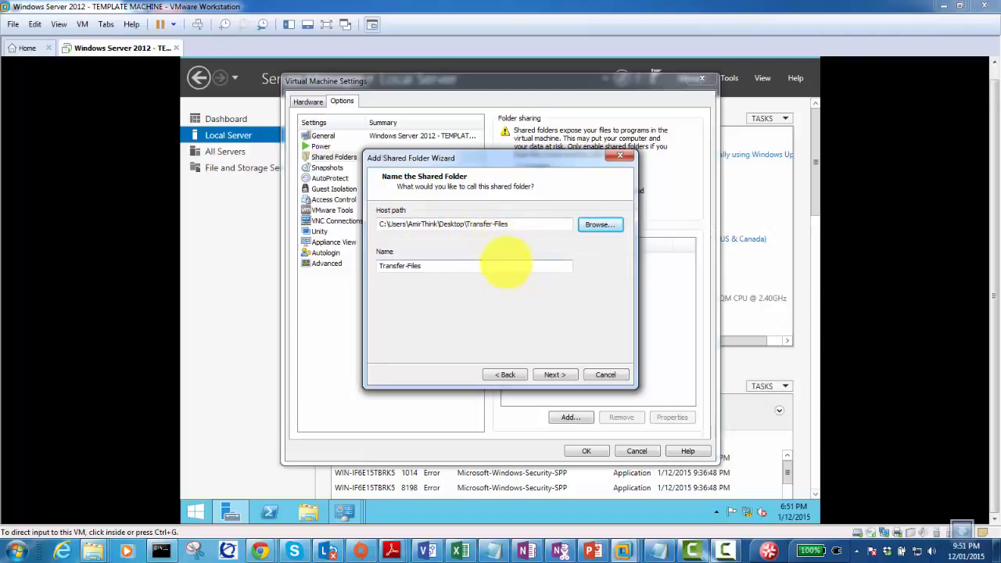
left_click(544, 373)
left_click(548, 373)
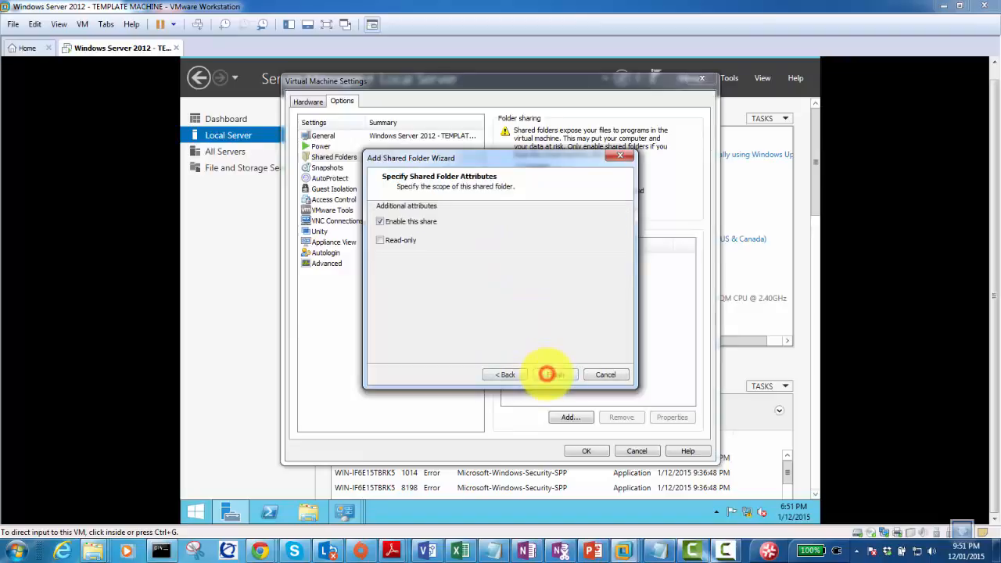
left_click(553, 374)
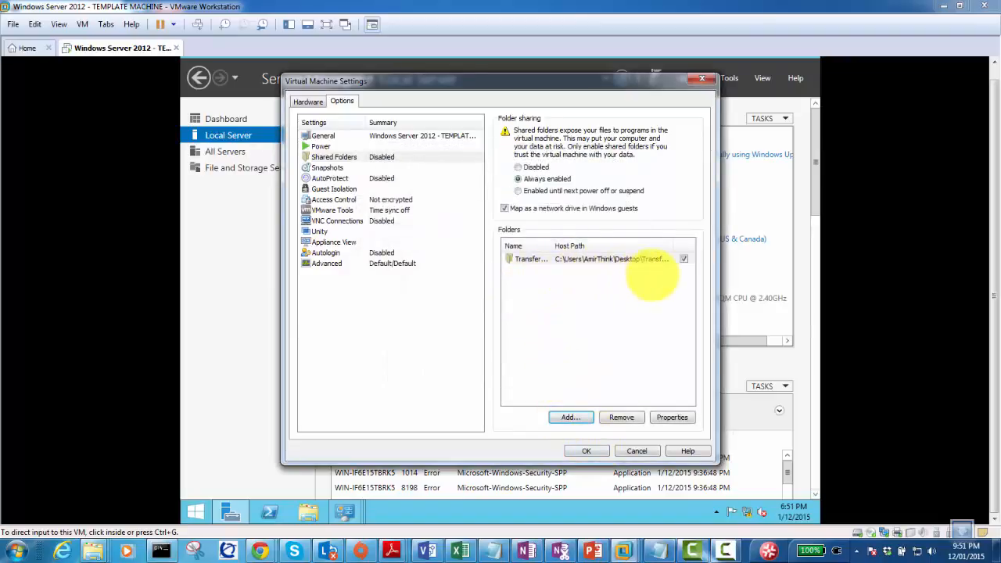
left_click(586, 452)
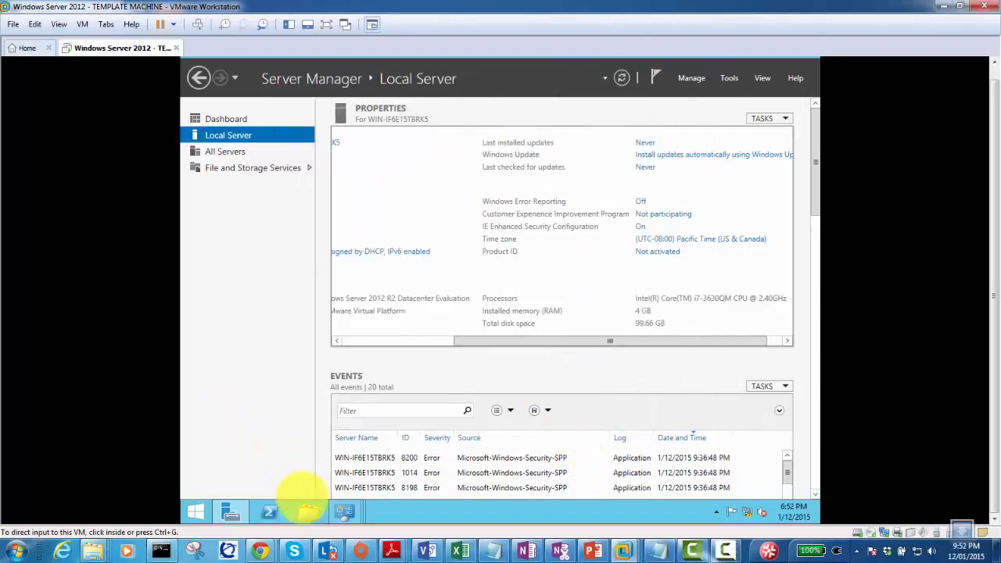
Open the Transfer-Files folder on the guest's Shared Folders (Z:) network drive in File Explorer.
left_click(286, 453)
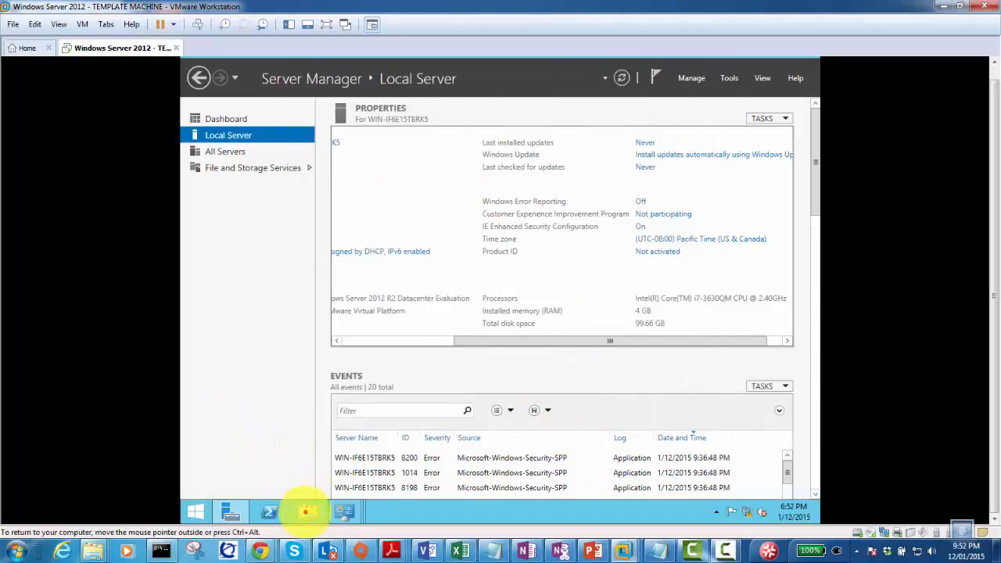
left_click(305, 512)
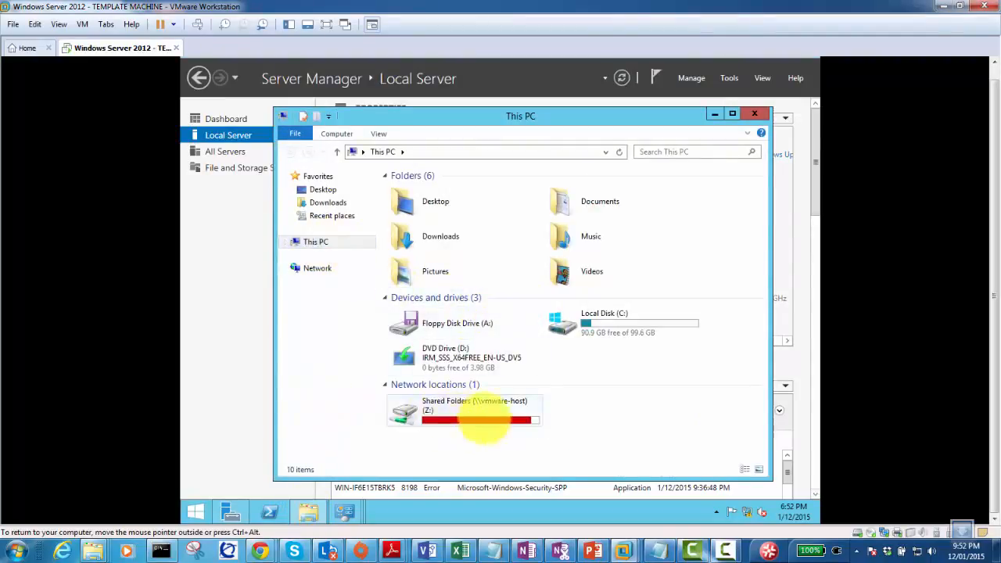
mouse_move(468, 411)
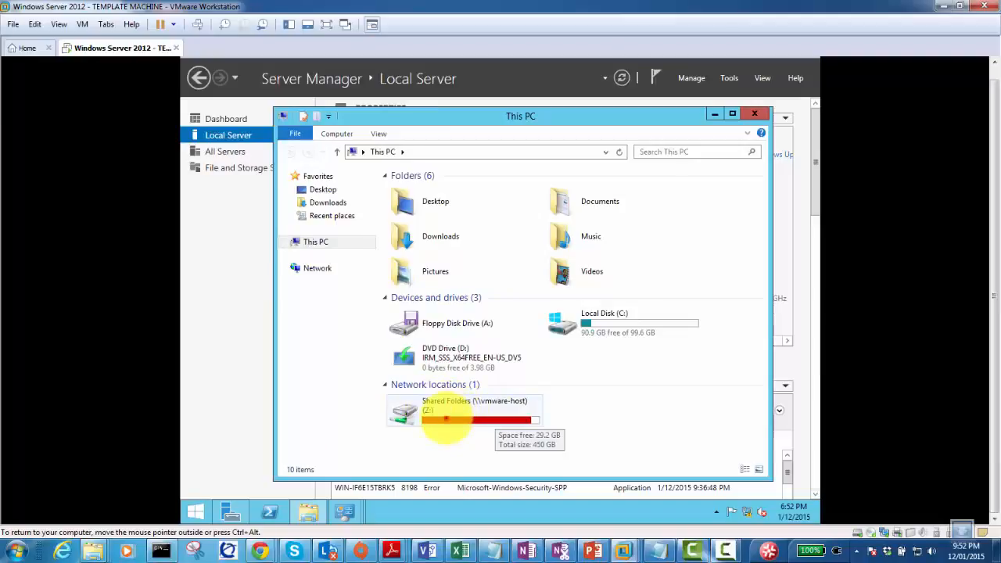
double_click(445, 419)
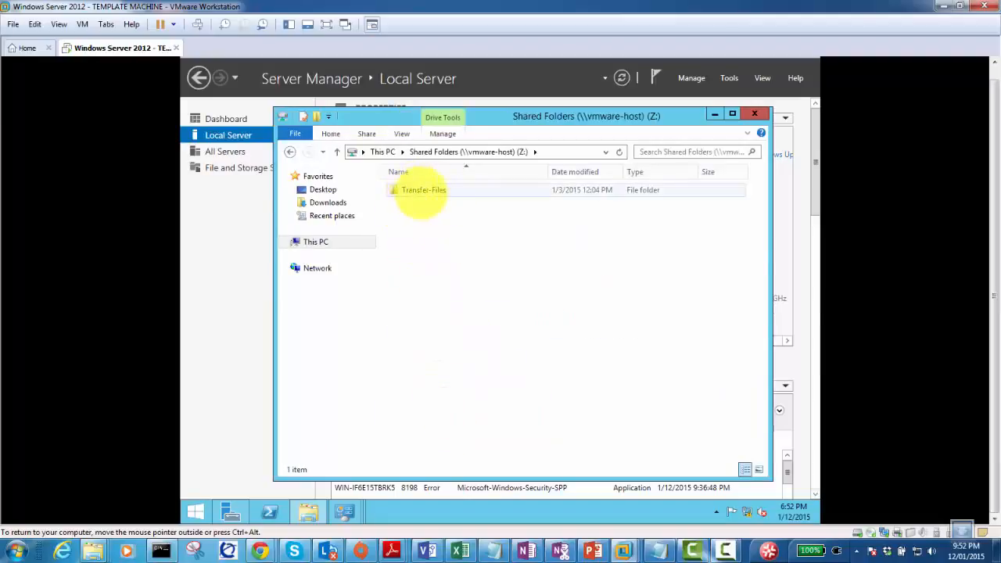
double_click(418, 191)
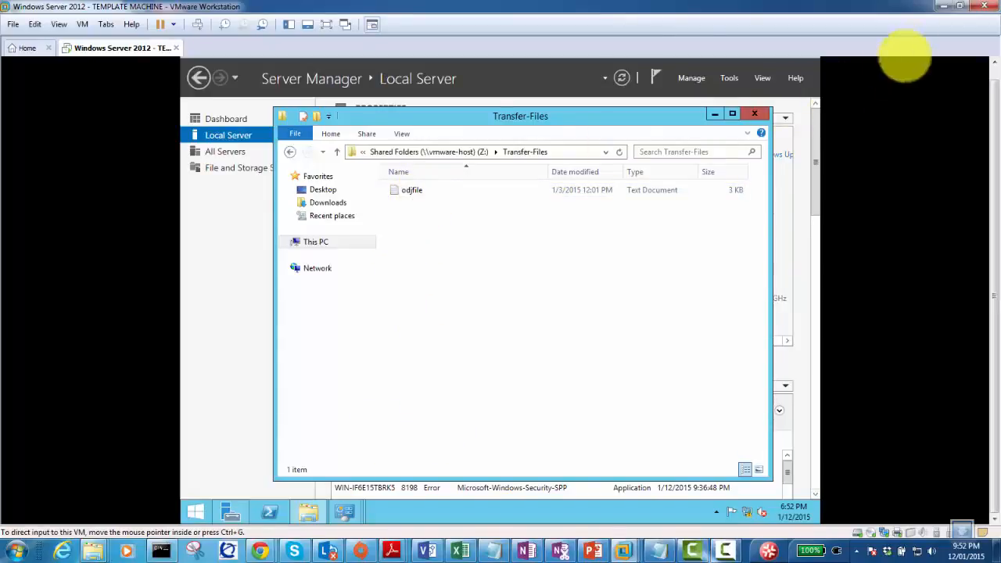
Minimize the virtual machine window and open the Transfer-Files folder on the host desktop in a maximized window.
left_click(940, 6)
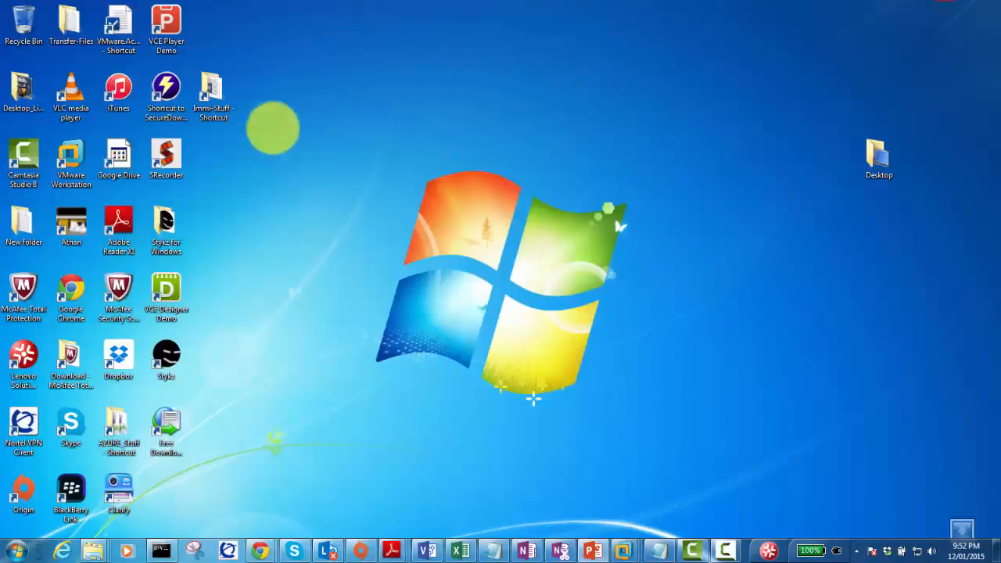
left_click(71, 19)
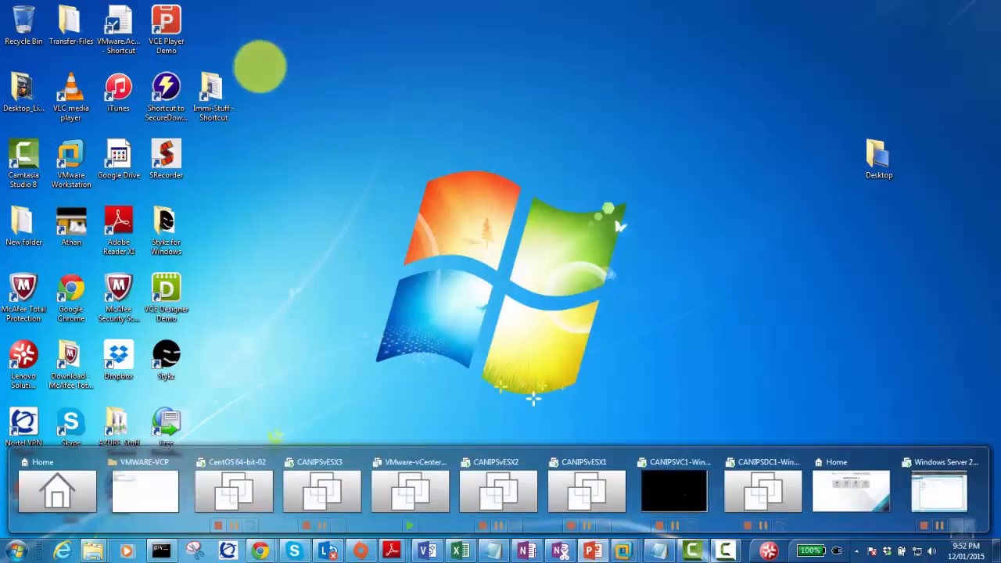
left_click(68, 21)
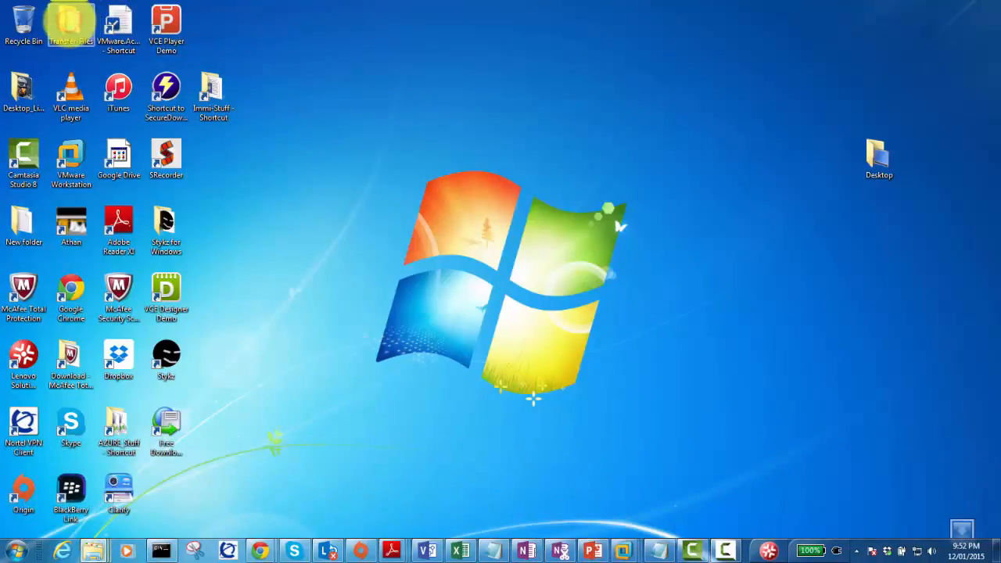
left_click(945, 270)
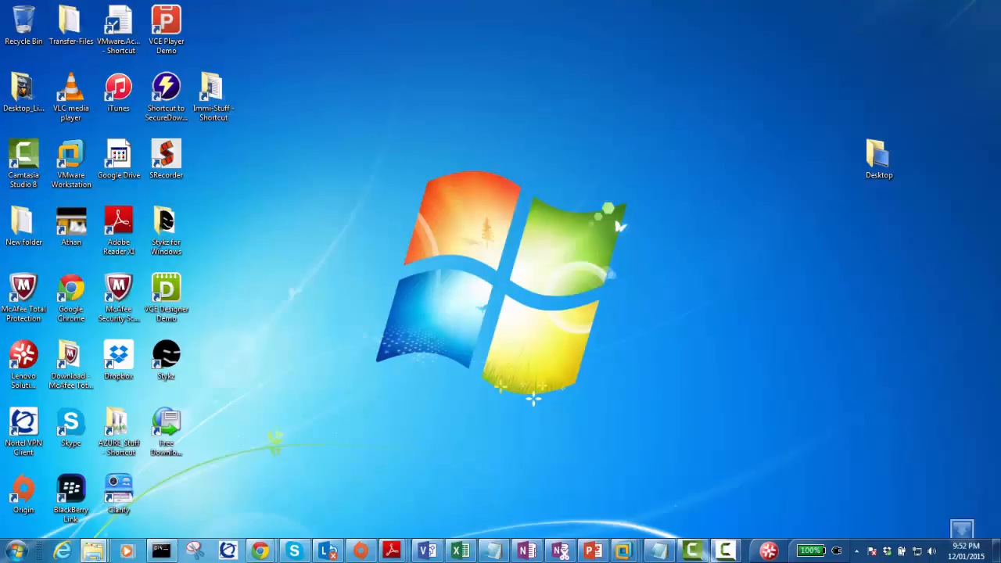
left_click_drag(768, 140, 598, 96)
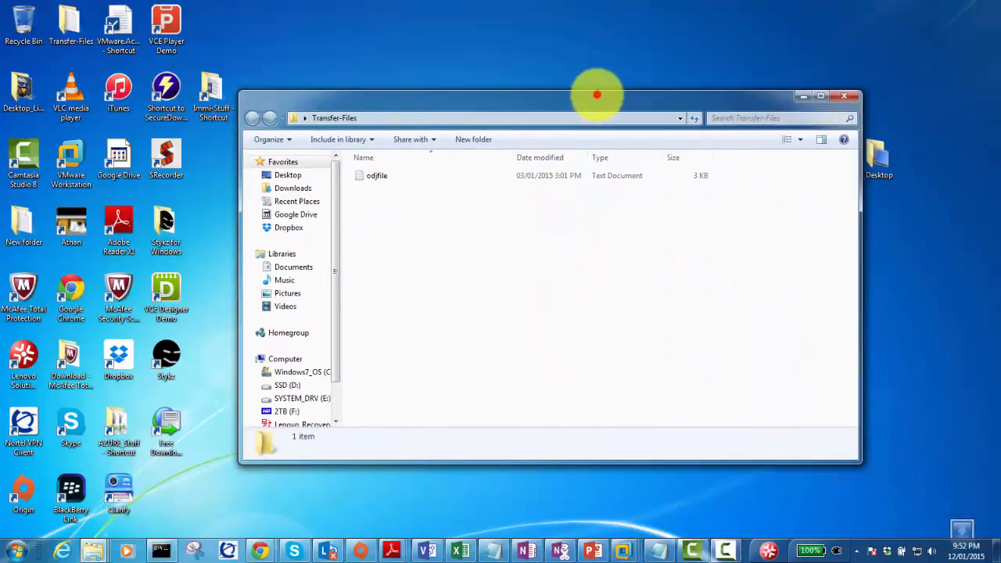
double_click(596, 94)
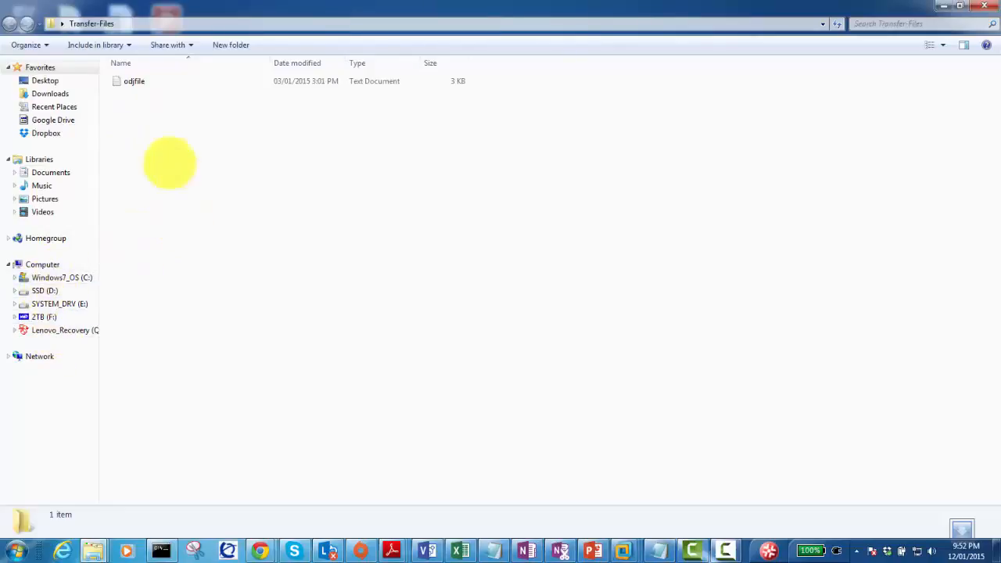
Create a folder named "Testing Shared folder" inside the host's Transfer-Files folder.
right_click(135, 108)
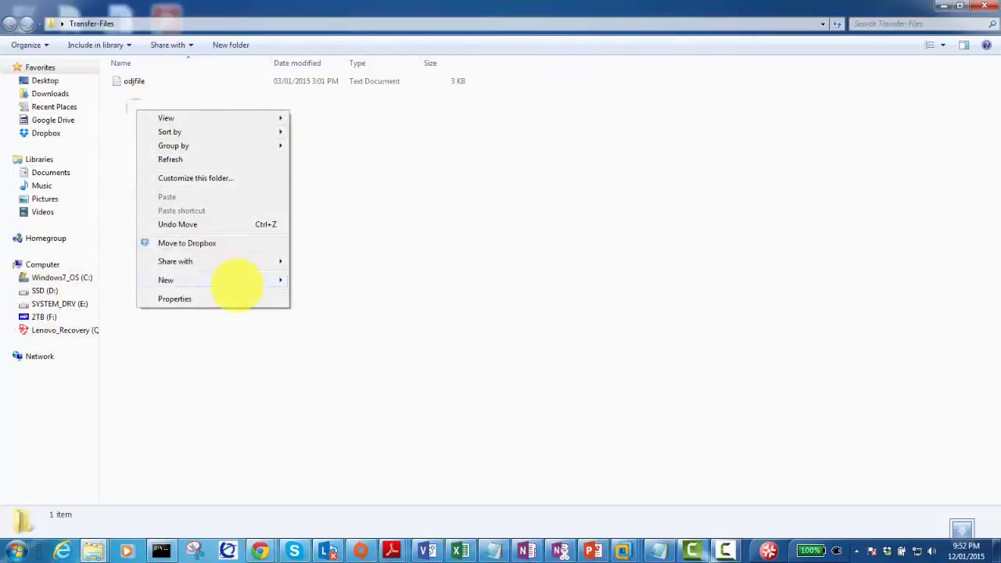
mouse_move(243, 279)
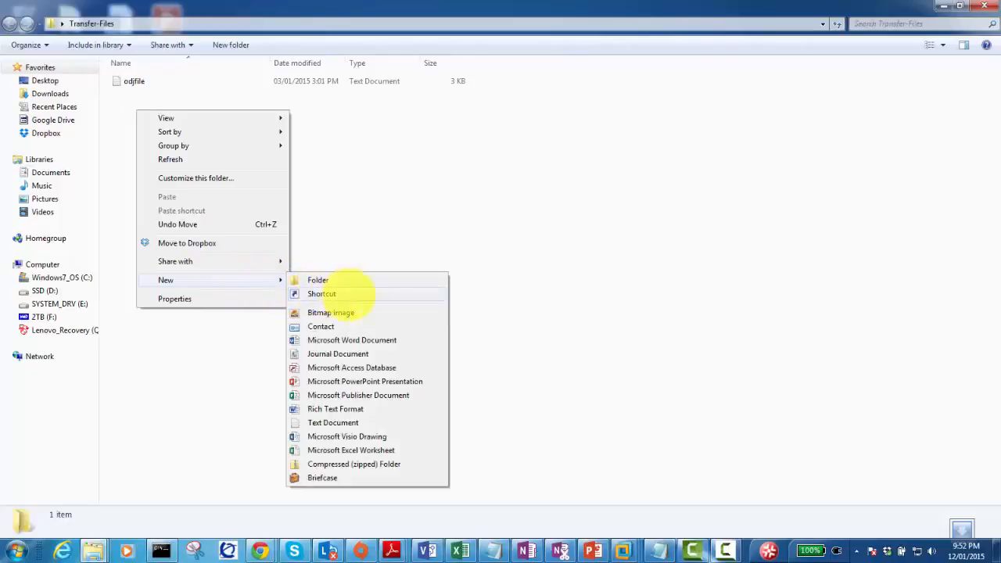
left_click(369, 281)
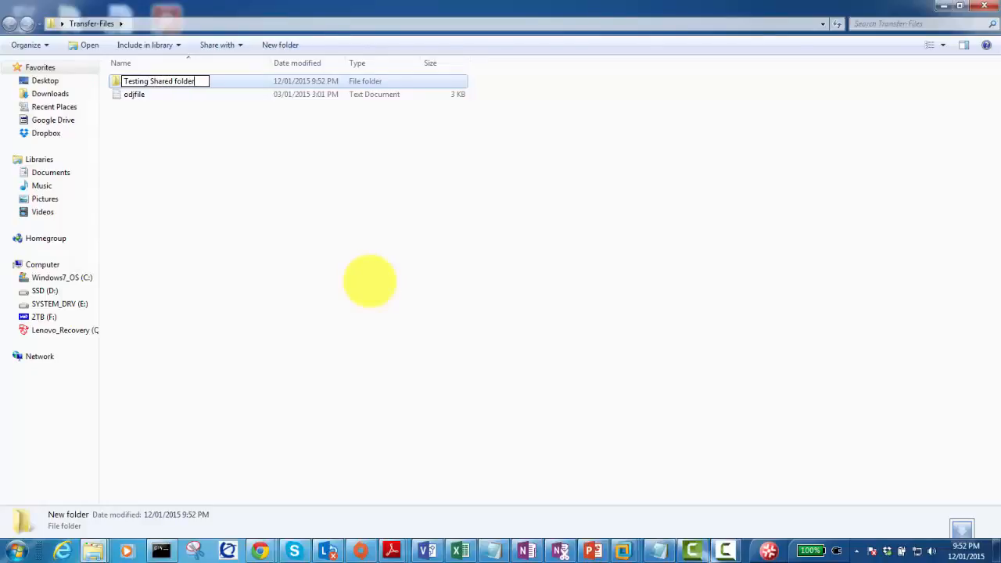
type("Testing Shared folder")
left_click(112, 243)
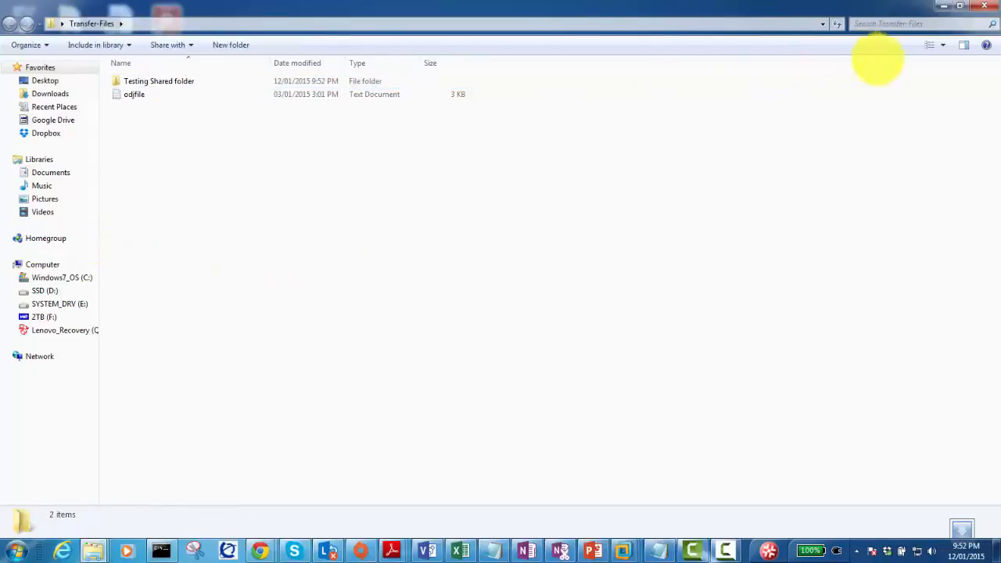
Switch back to the Windows Server 2012 virtual machine, refresh its Transfer-Files folder to check for the new folder, and return to Server Manager.
mouse_move(624, 550)
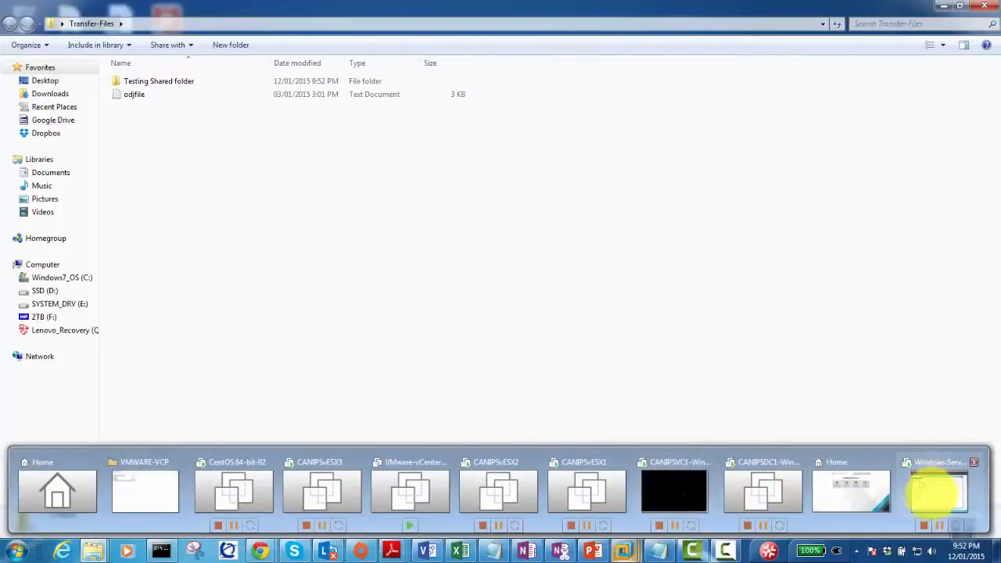
left_click(938, 488)
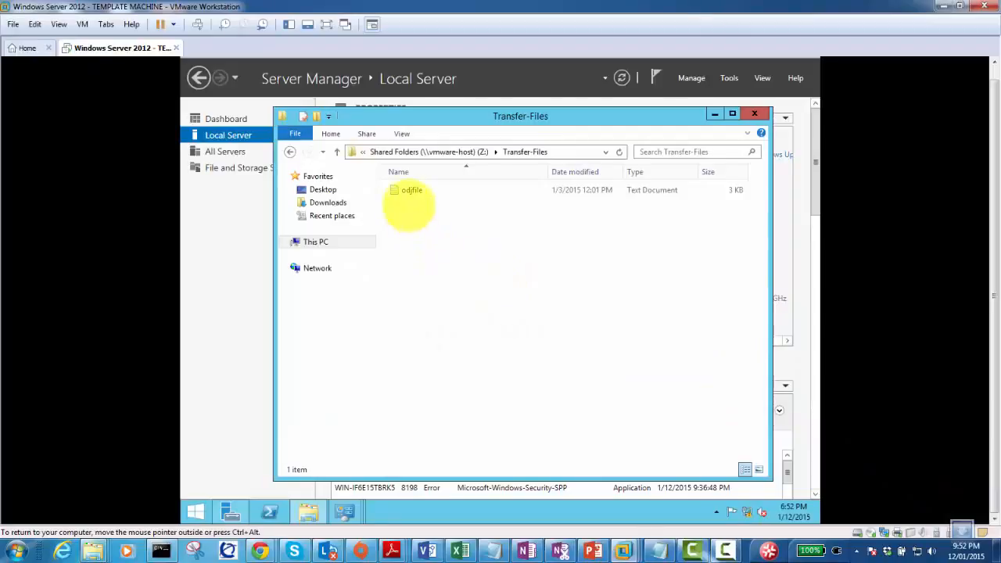
left_click(421, 234)
right_click(420, 235)
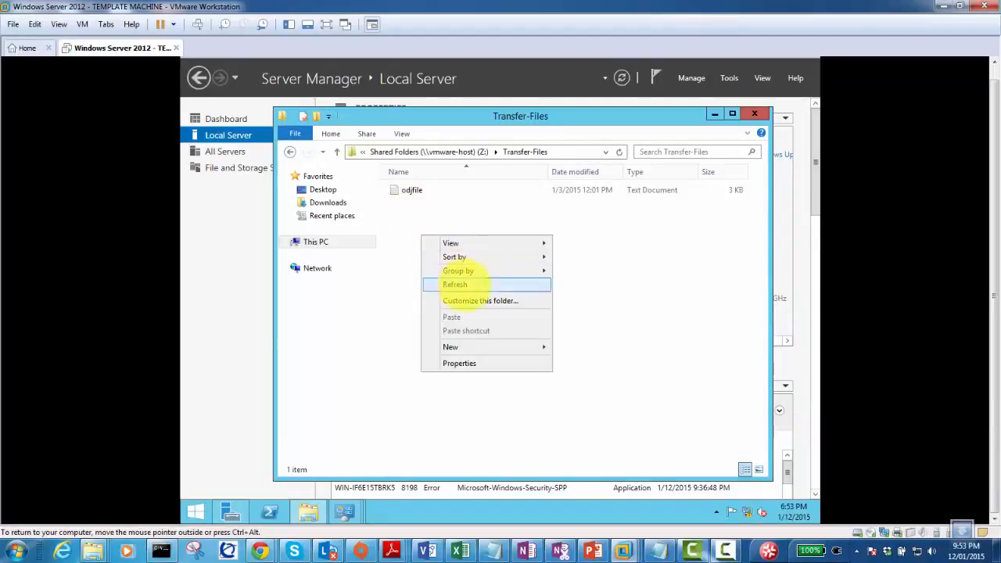
left_click(468, 284)
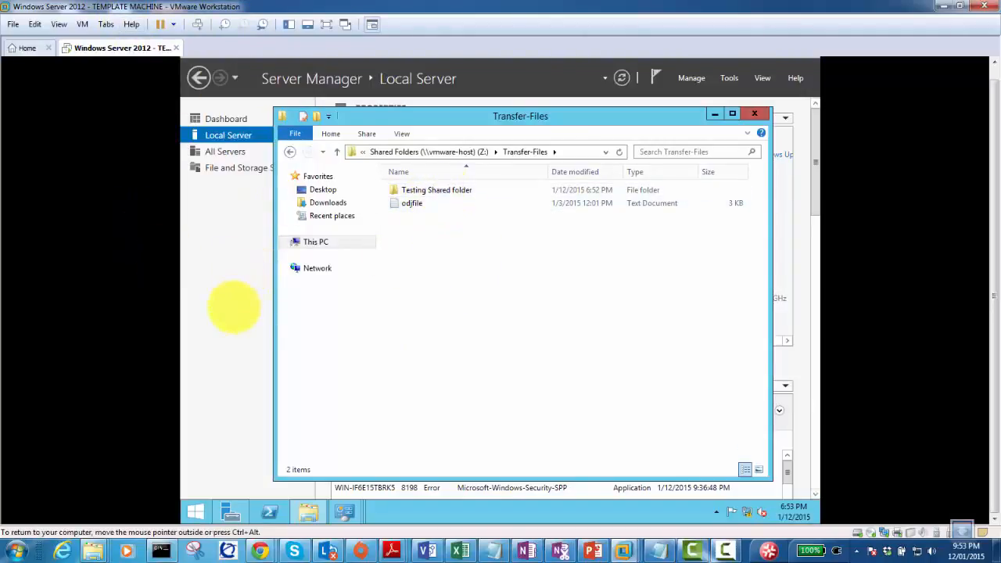
left_click(233, 306)
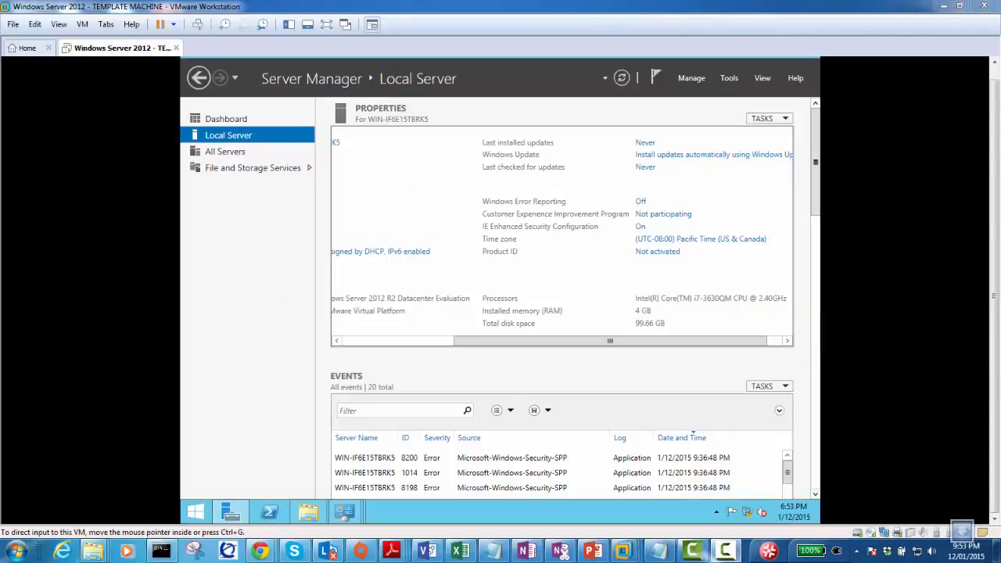
Switch to Chrome and open the How to Prepare Your Lab board from the IT Professional Courses forum's home page.
left_click_drag(1000, 375, 649, 4)
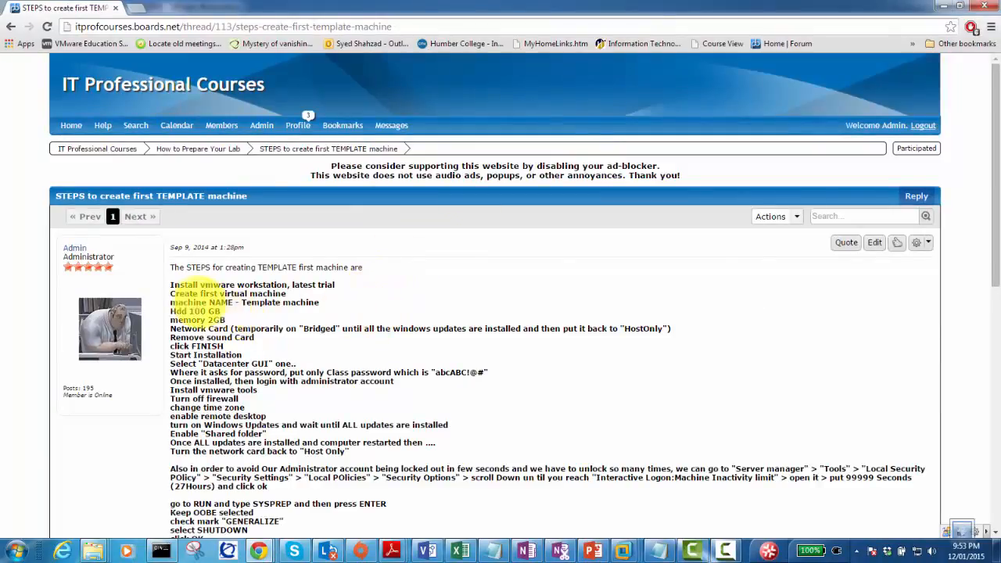
mouse_move(98, 149)
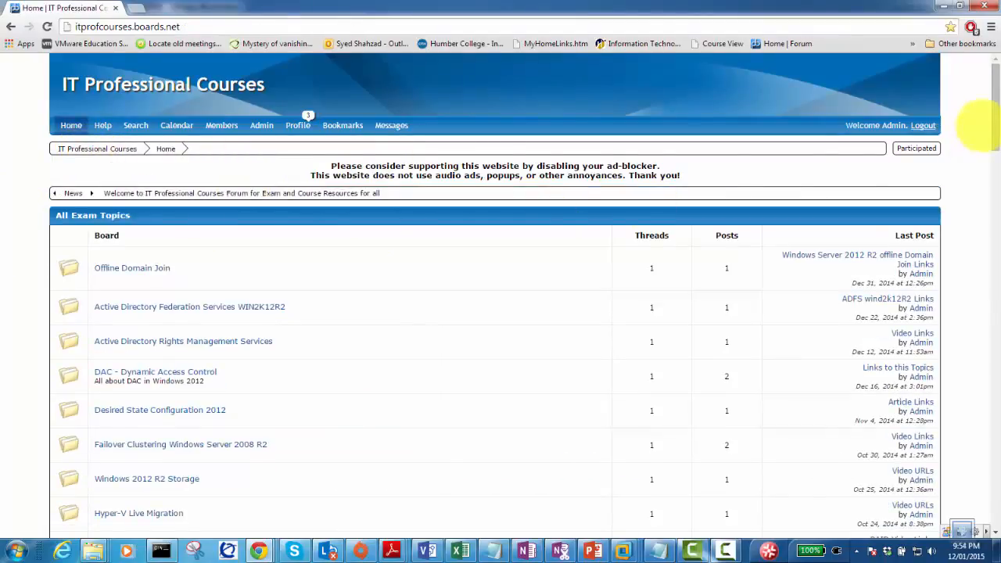
left_click_drag(984, 125, 967, 435)
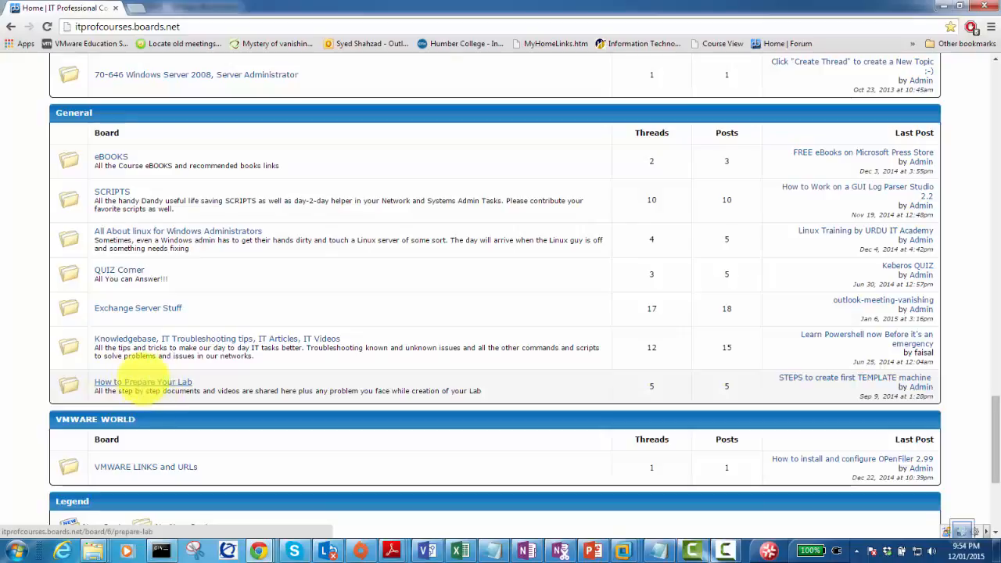
left_click(145, 381)
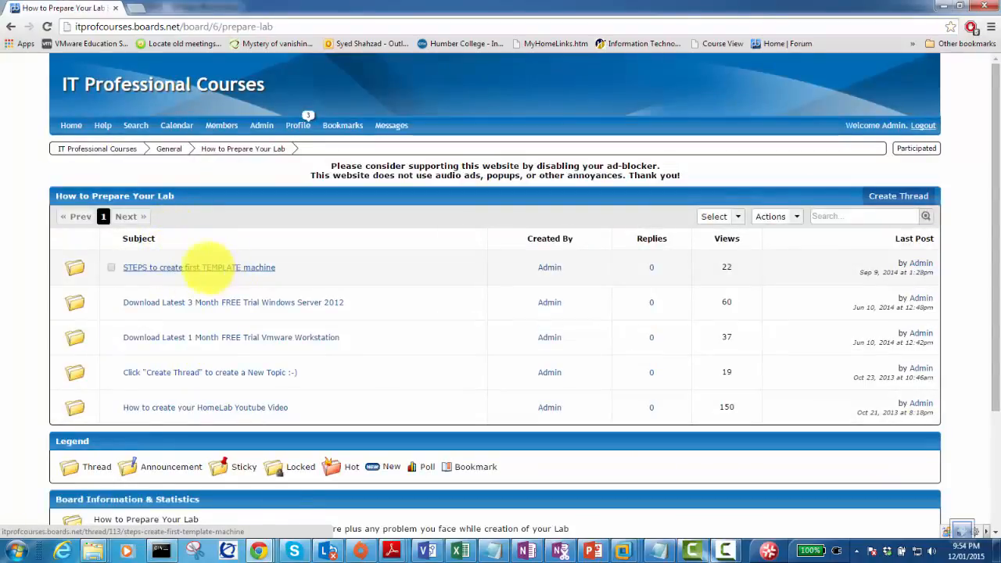
Open the "STEPS to create first TEMPLATE machine" thread and highlight the change time zone line in its list of steps.
left_click(210, 269)
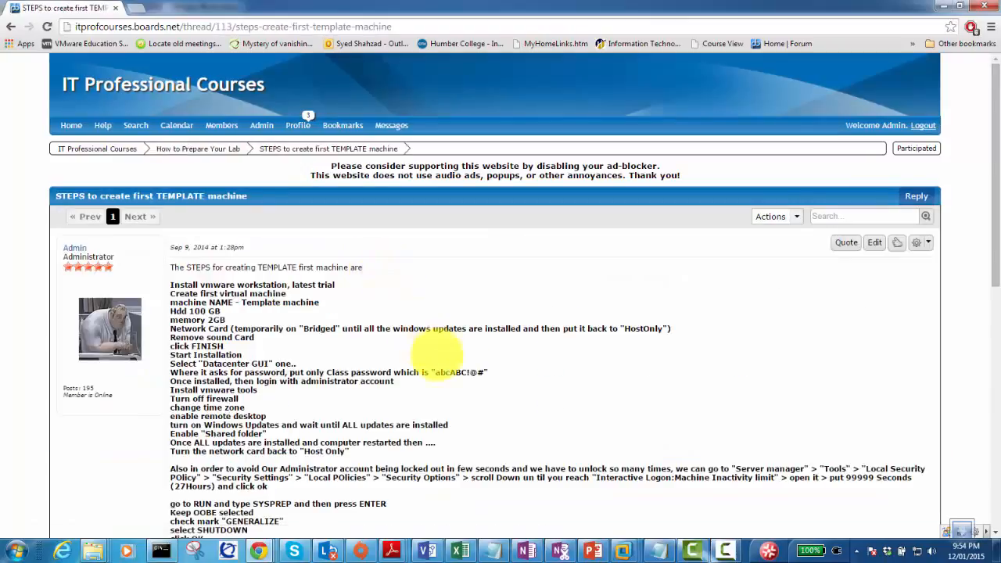
scroll(399, 331, "down", 1)
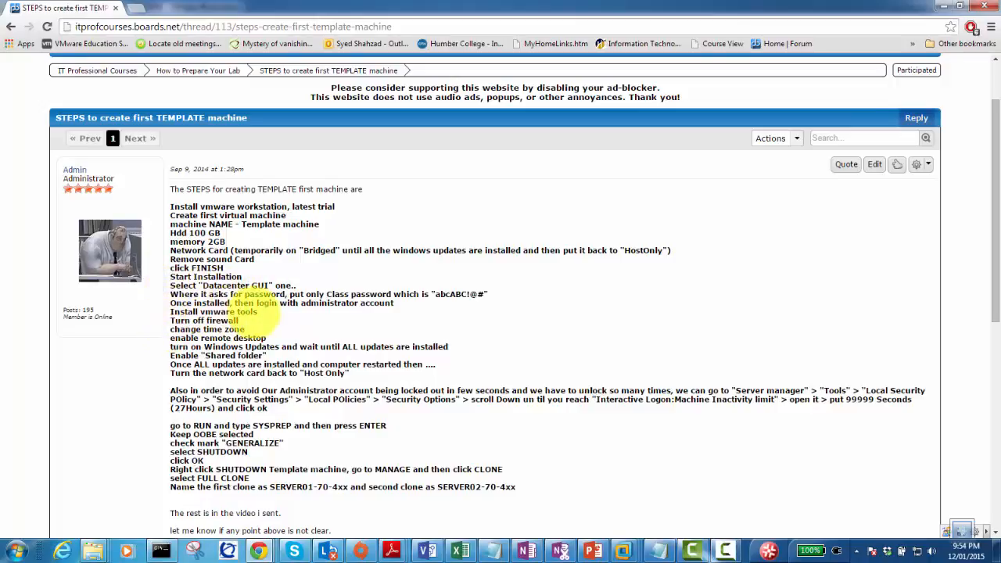
left_click_drag(255, 312, 171, 329)
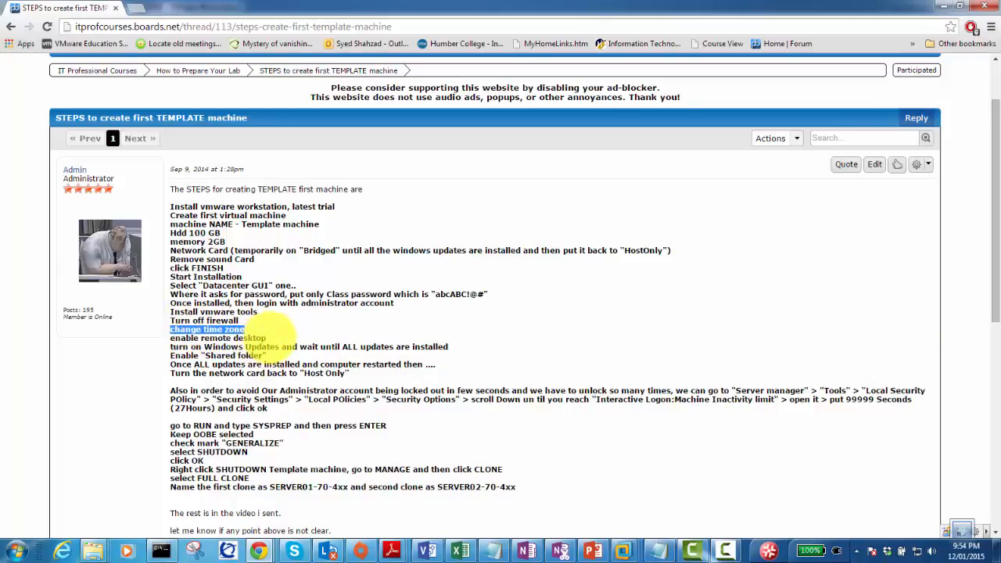
Return to the Windows Server 2012 virtual machine and set its time zone to (UTC-05:00) Eastern Time (US & Canada).
left_click(619, 549)
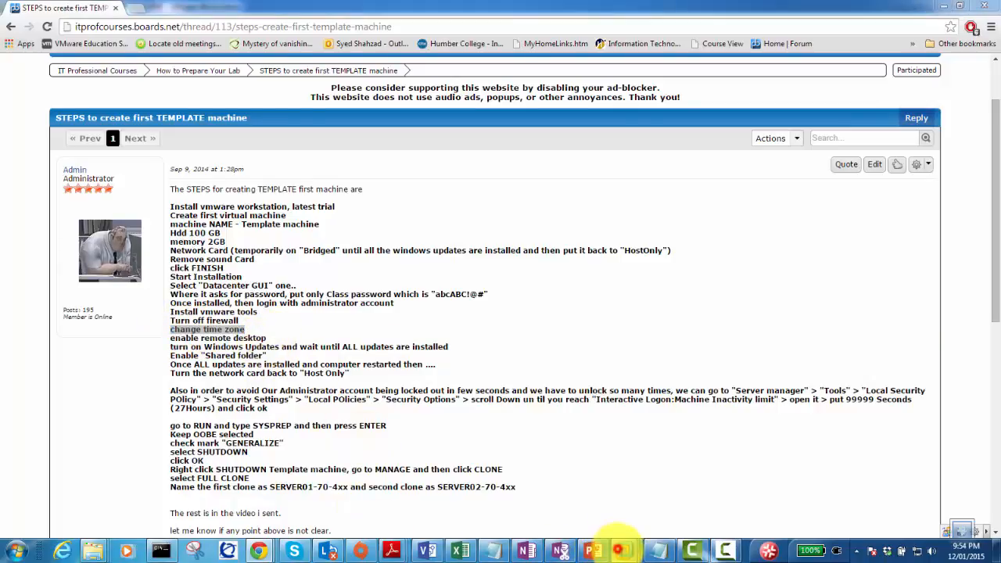
left_click(940, 491)
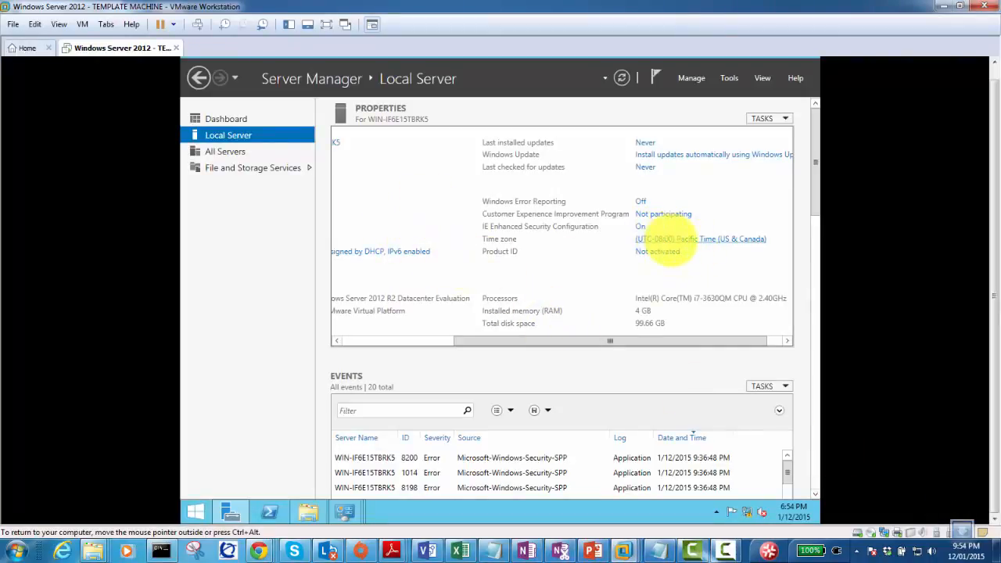
left_click(663, 239)
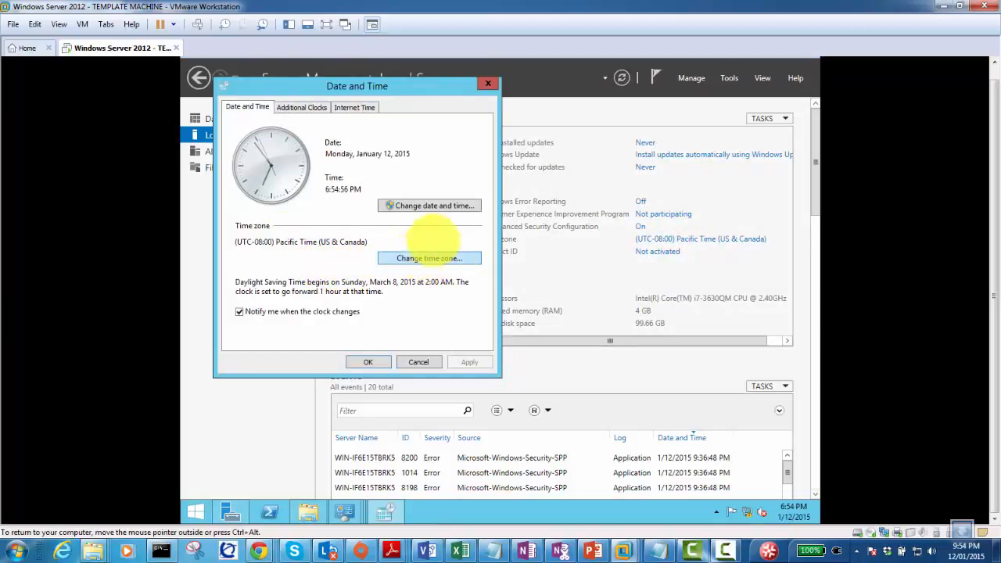
left_click(422, 258)
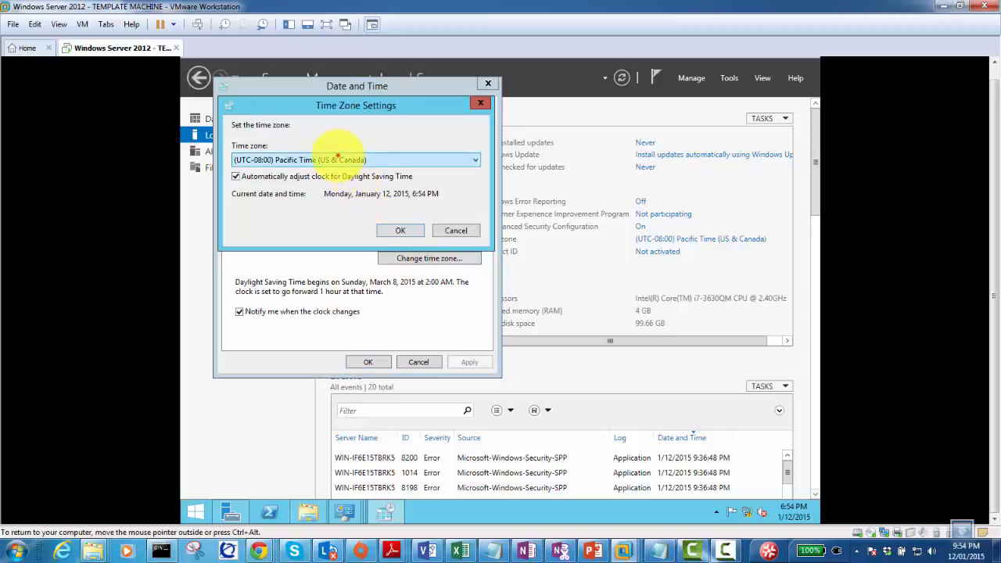
left_click(338, 156)
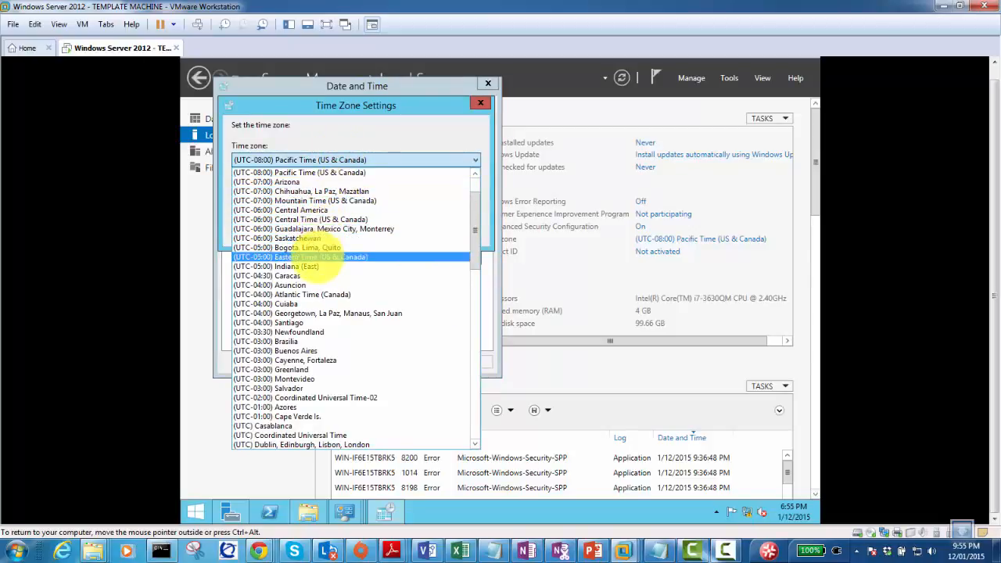
left_click(338, 257)
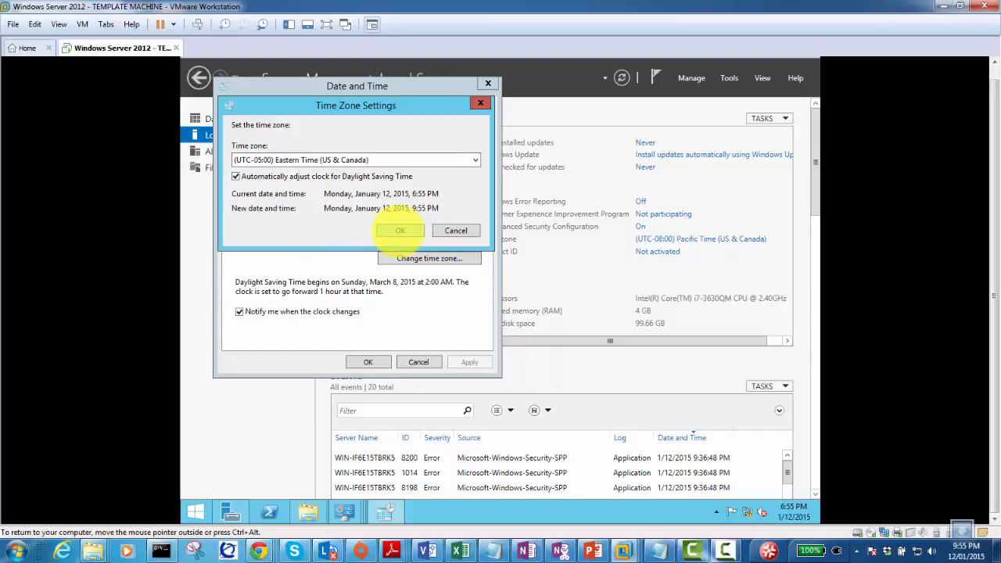
left_click(399, 230)
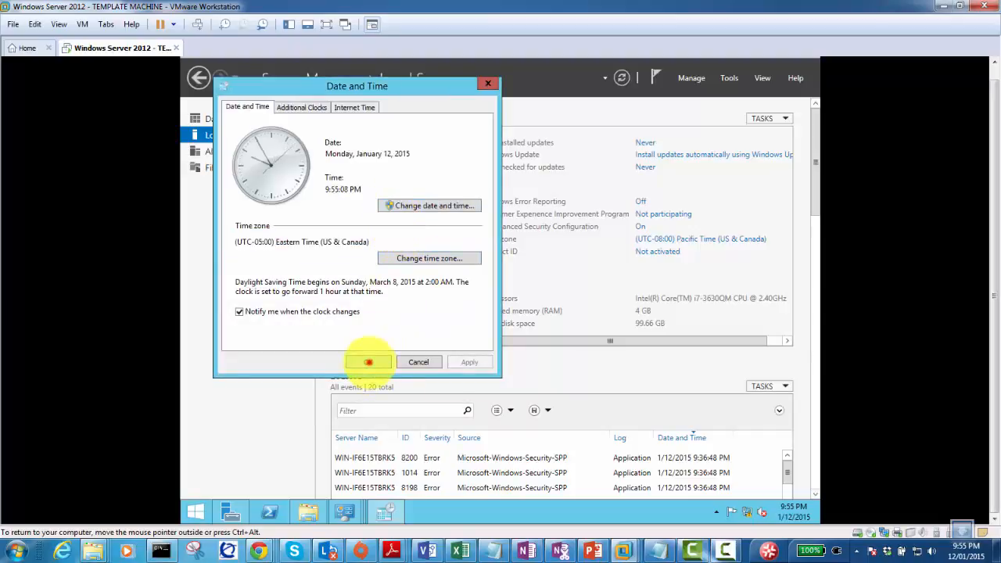
left_click(369, 362)
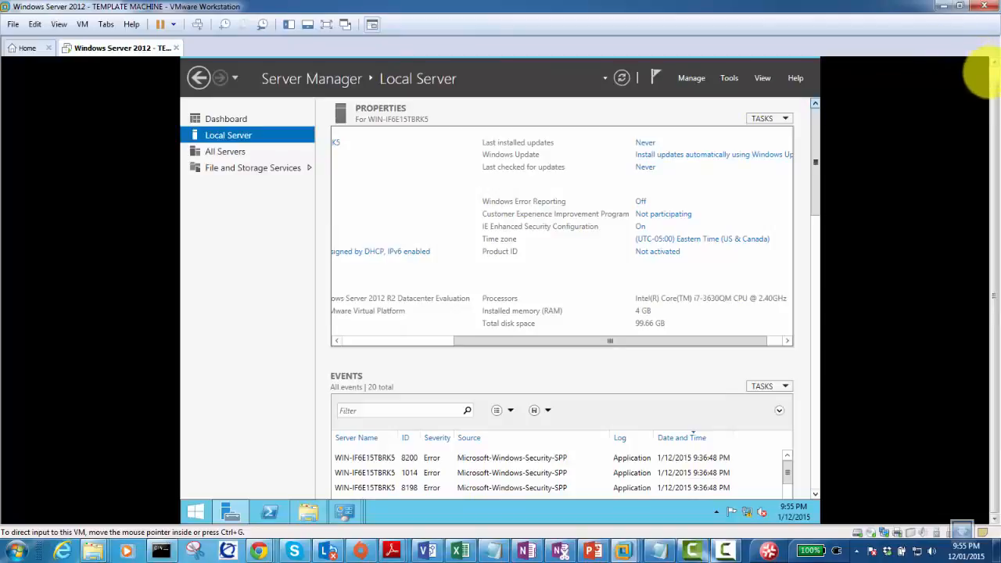
Return Server Manager to its Dashboard and bring up the Windows Update window to check its progress.
left_click(218, 116)
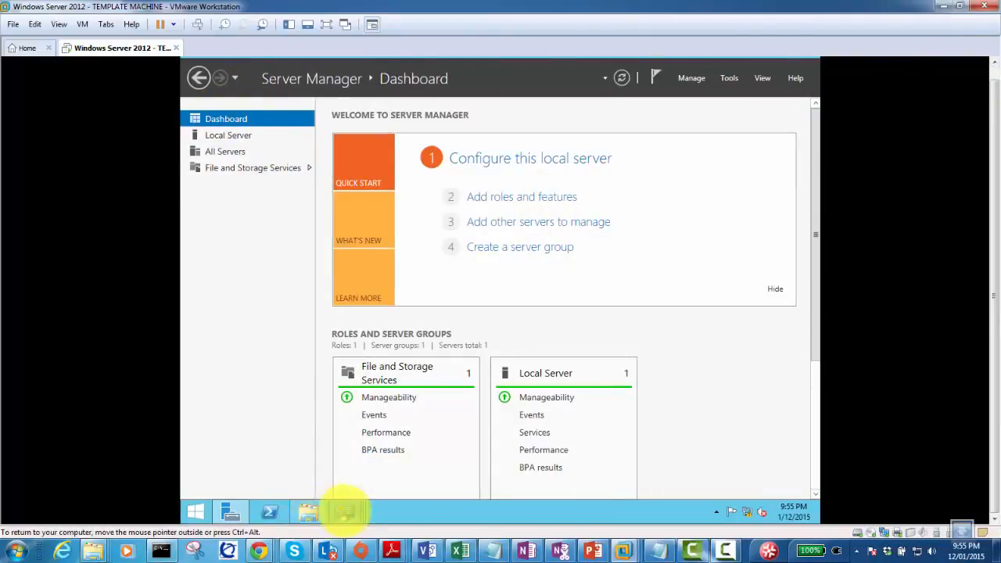
left_click(345, 511)
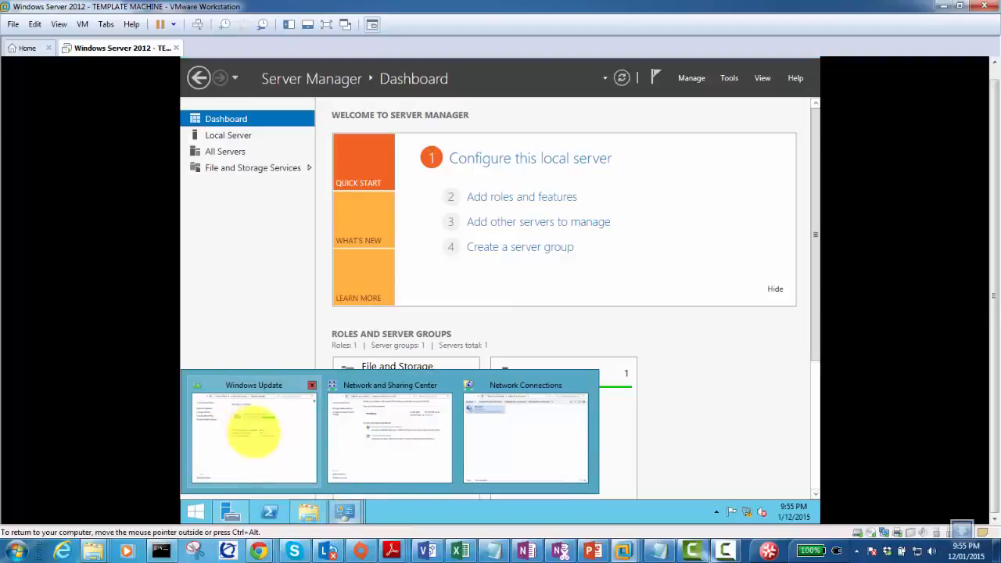
left_click(231, 443)
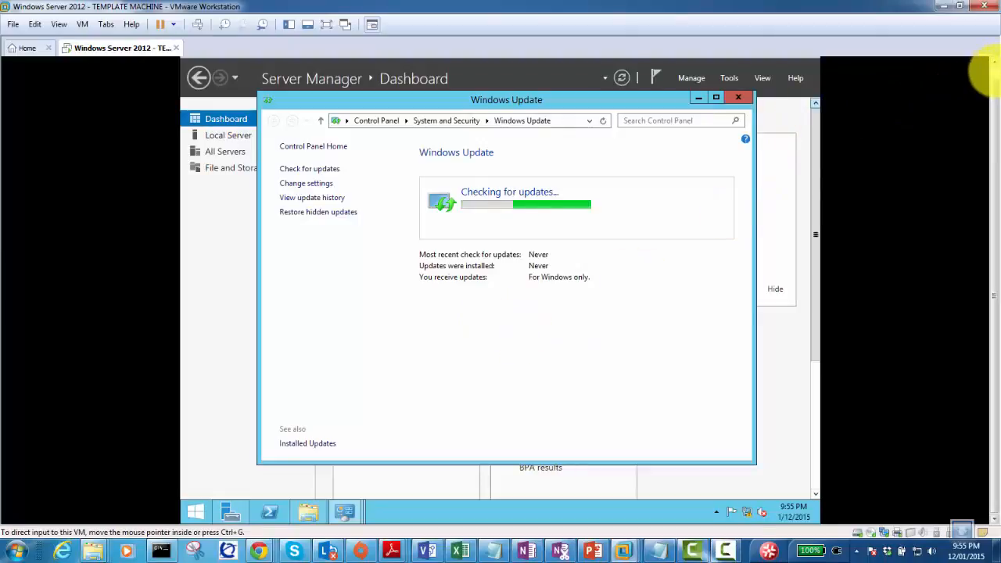
Minimize Server Manager and the Transfer-Files window, leaving Windows Update alone near the middle of the virtual machine's desktop.
left_click(762, 62)
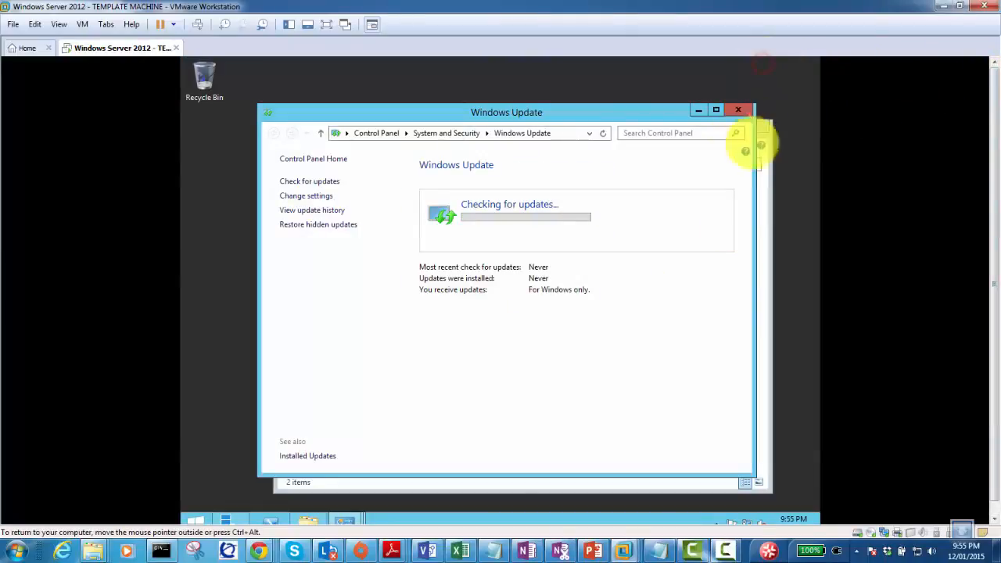
left_click_drag(665, 110, 632, 87)
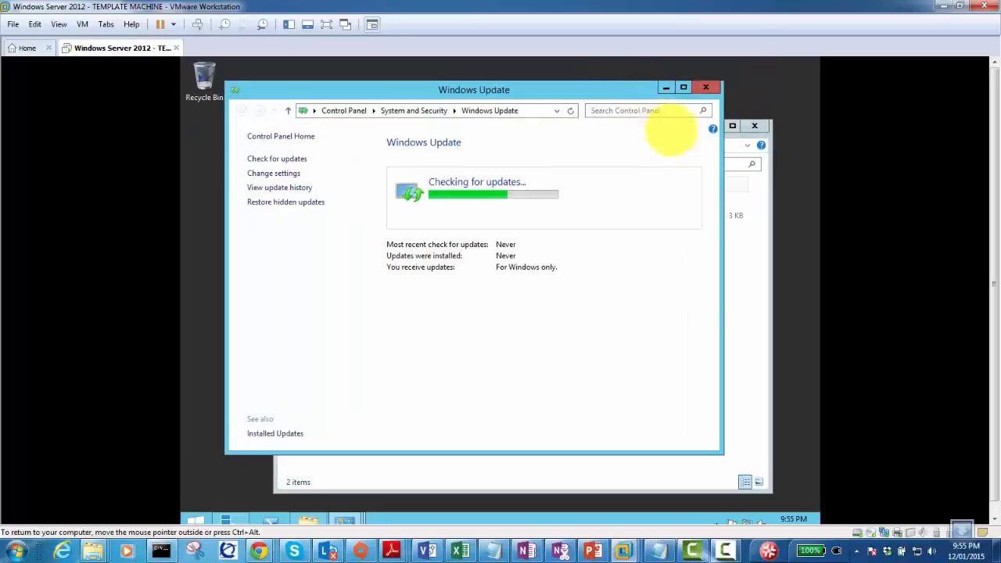
left_click(733, 141)
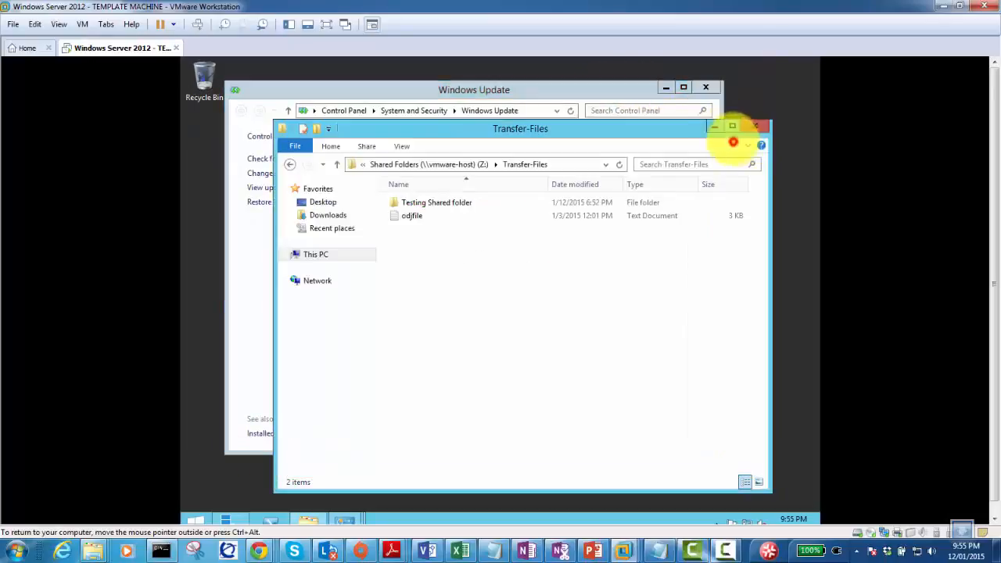
left_click(714, 125)
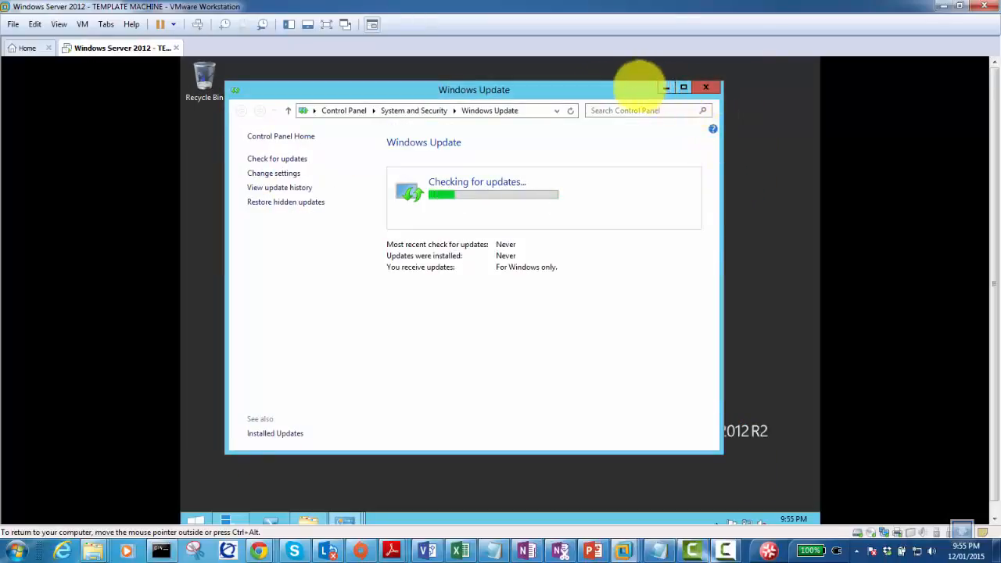
left_click_drag(640, 88, 563, 73)
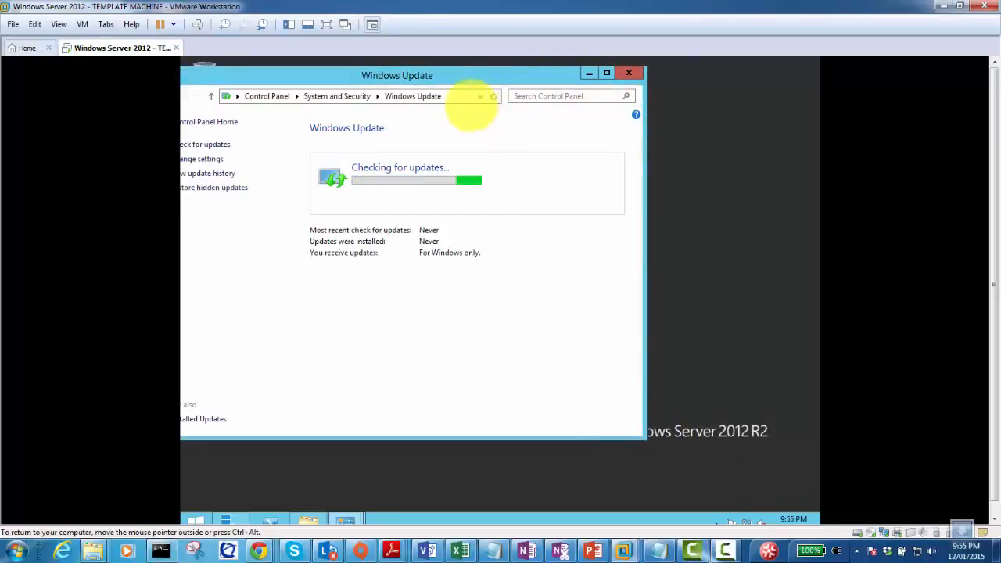
left_click_drag(440, 74, 552, 96)
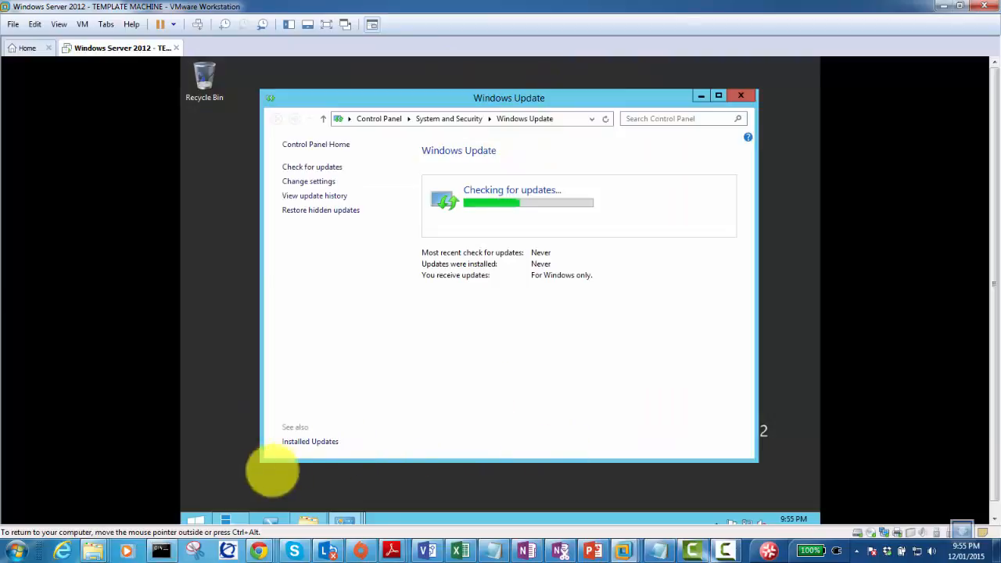
Launch Internet Explorer inside the virtual machine and accept the recommended security and compatibility settings.
left_click(196, 519)
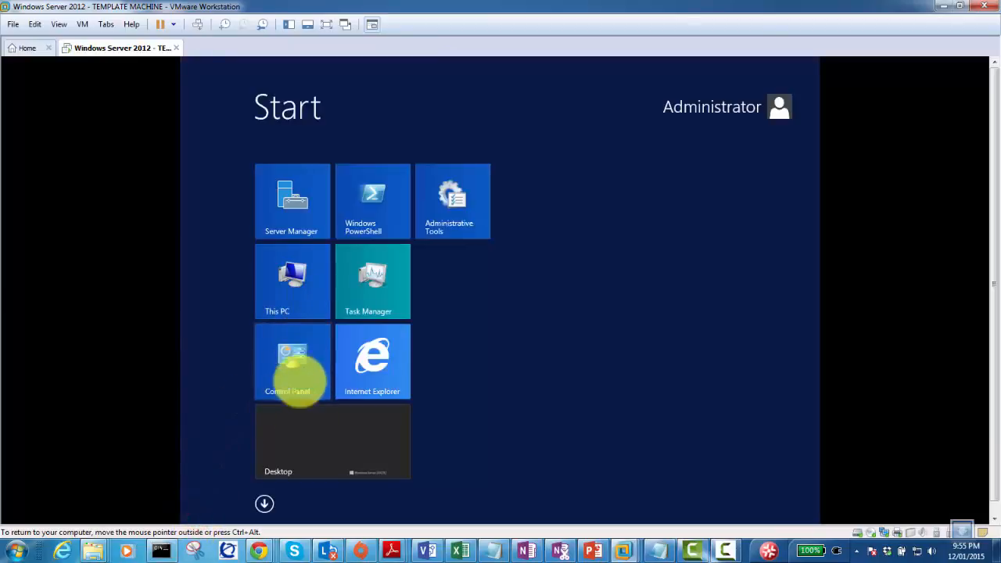
left_click(371, 356)
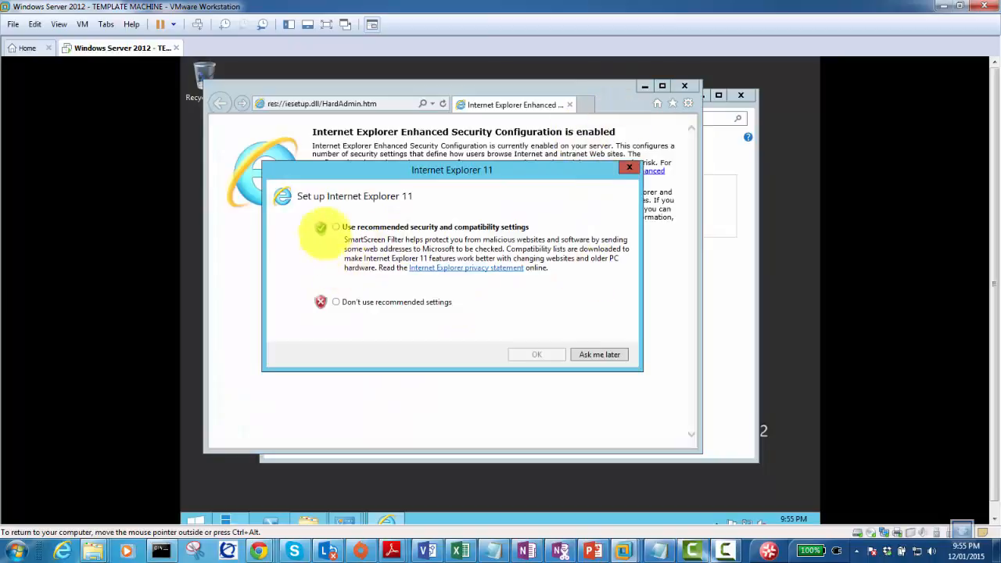
left_click(335, 226)
left_click(541, 355)
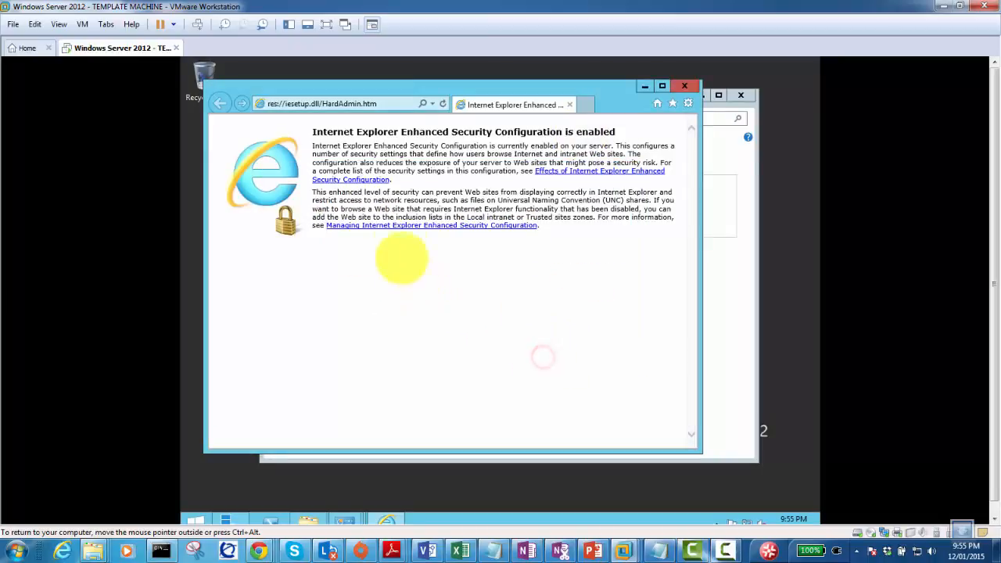
Try to load the suggested go.microsoft.com link, and turn off further prompts about blocked website content.
left_click(433, 104)
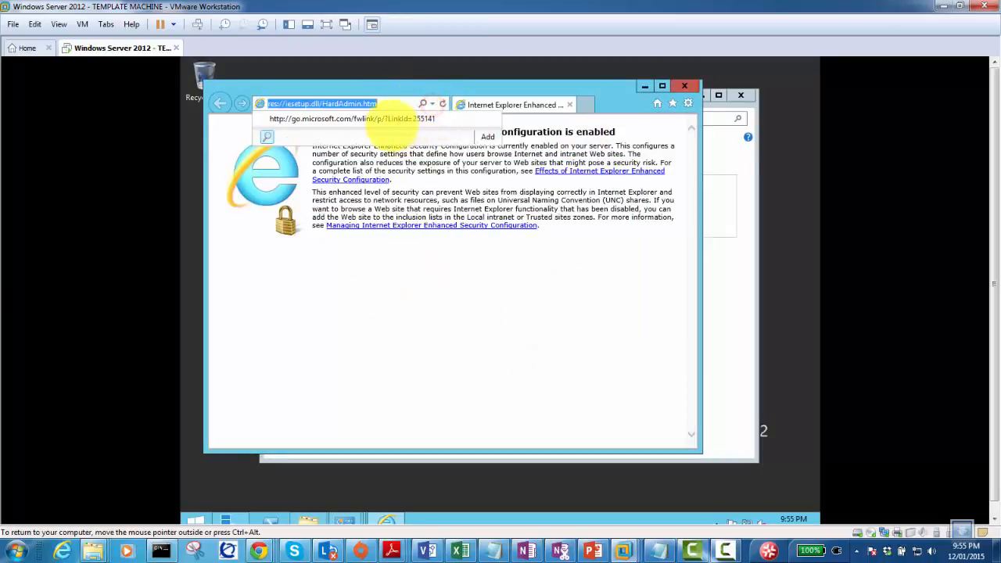
left_click(388, 118)
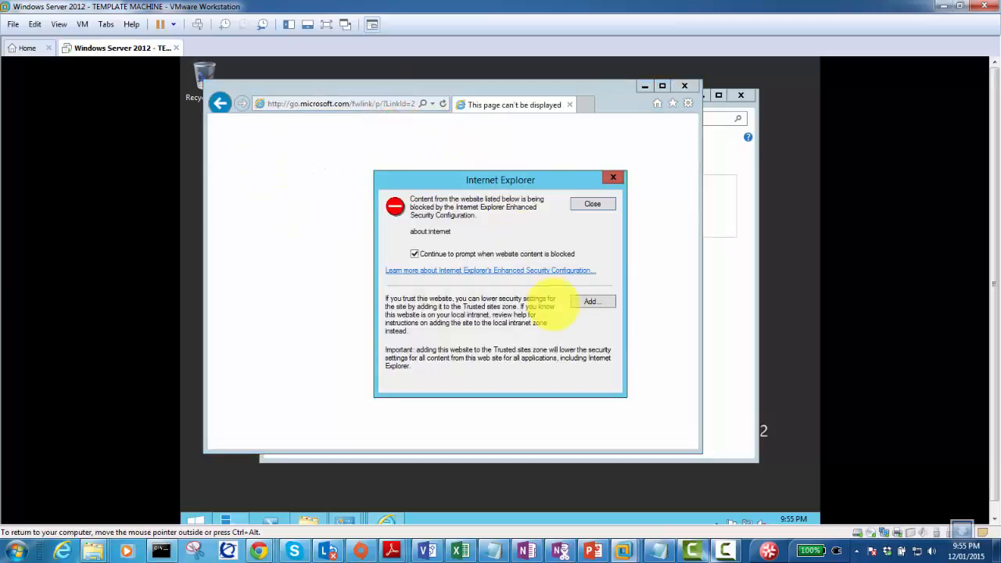
left_click(480, 253)
left_click(592, 203)
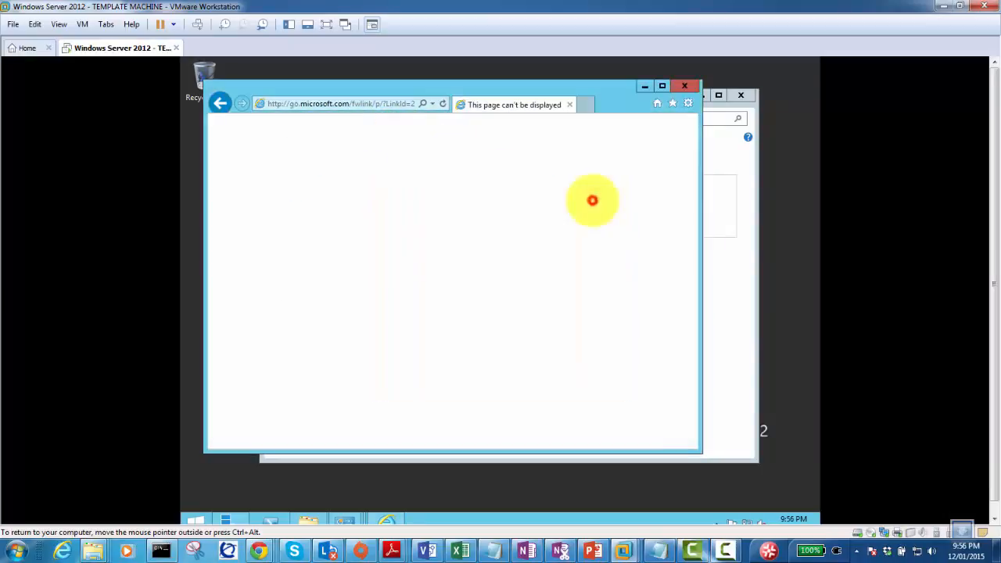
Test the virtual machine's internet connection by trying to browse to cnn.com, and dismiss the resulting dialog.
left_click(386, 103)
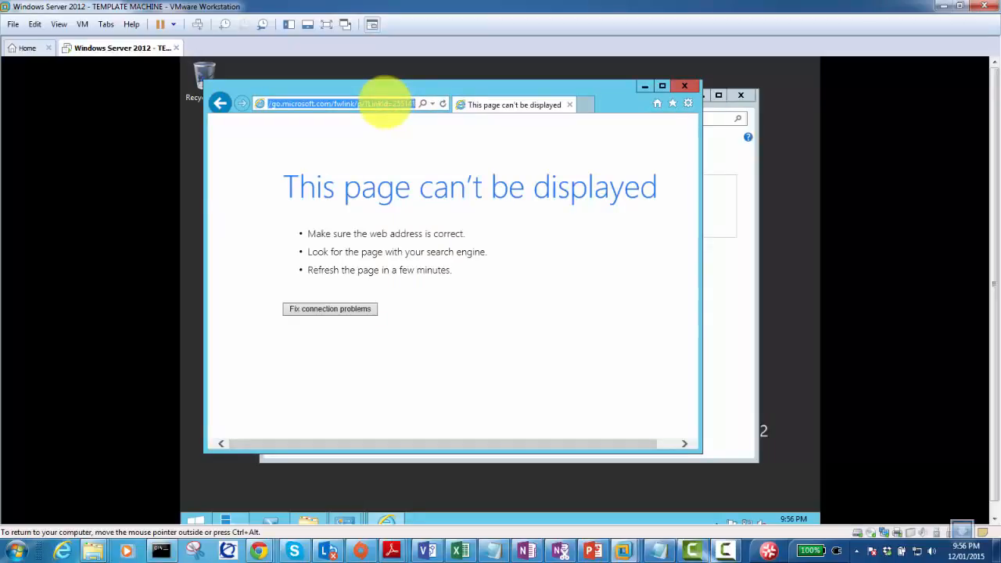
type("cnn.")
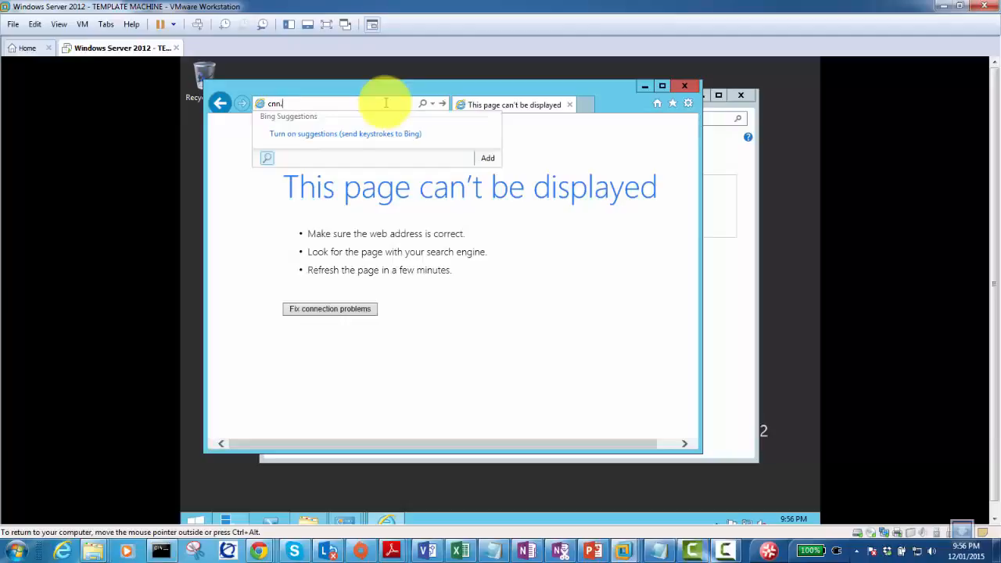
type("com")
key("Return")
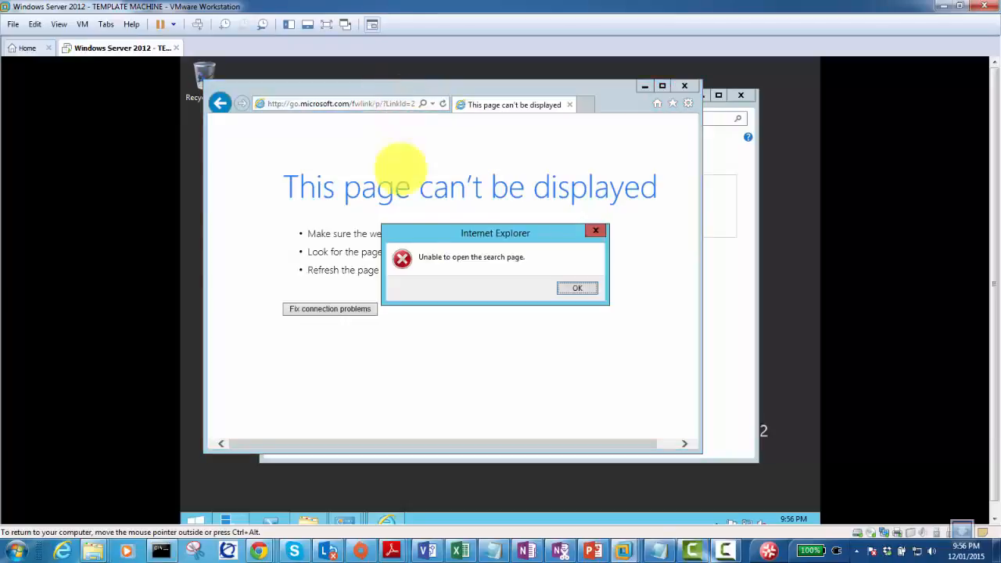
left_click(577, 287)
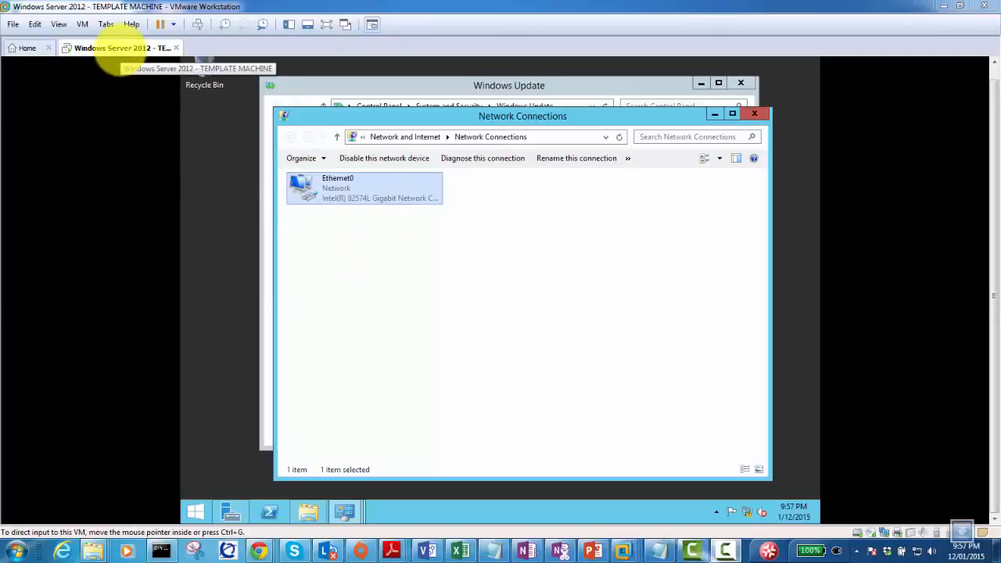
Check the network adapter's connection type in the virtual machine's settings, and bring the Windows Update window back to the front.
right_click(117, 50)
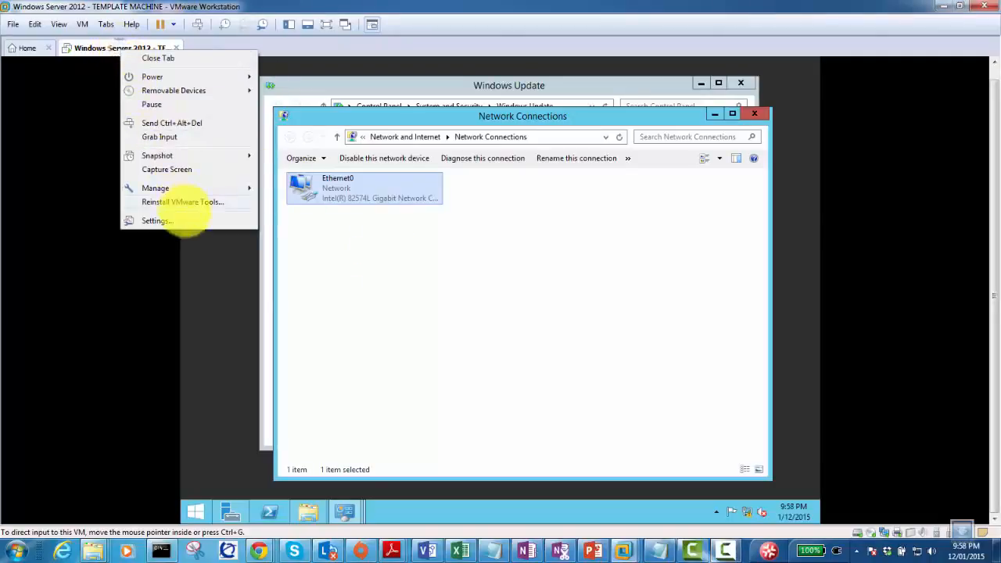
left_click(188, 221)
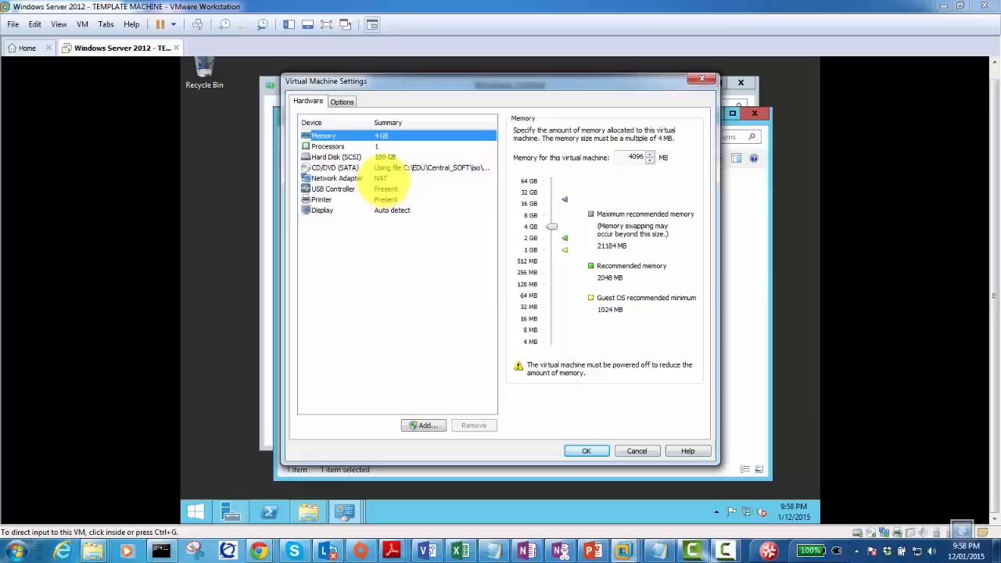
left_click(381, 178)
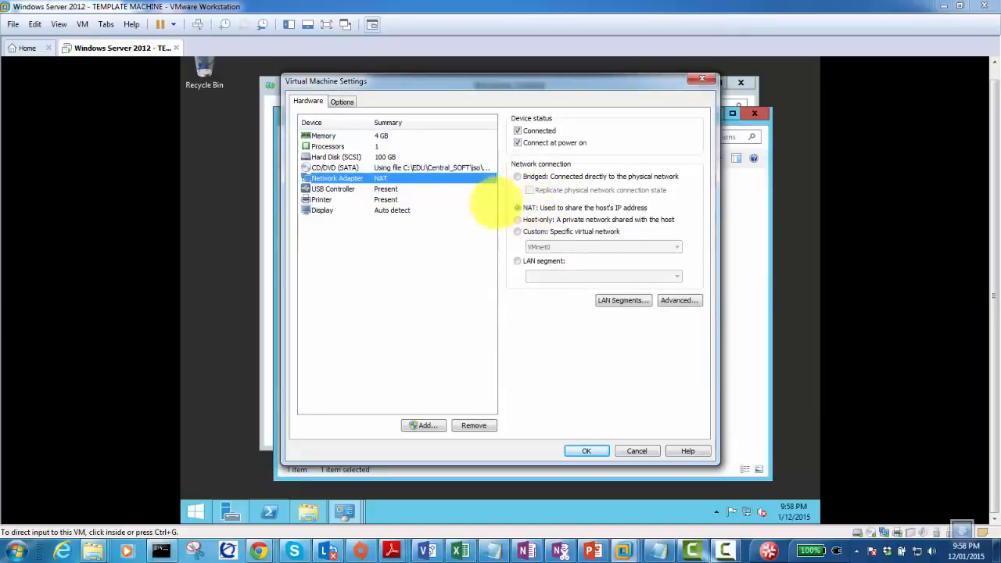
left_click(588, 449)
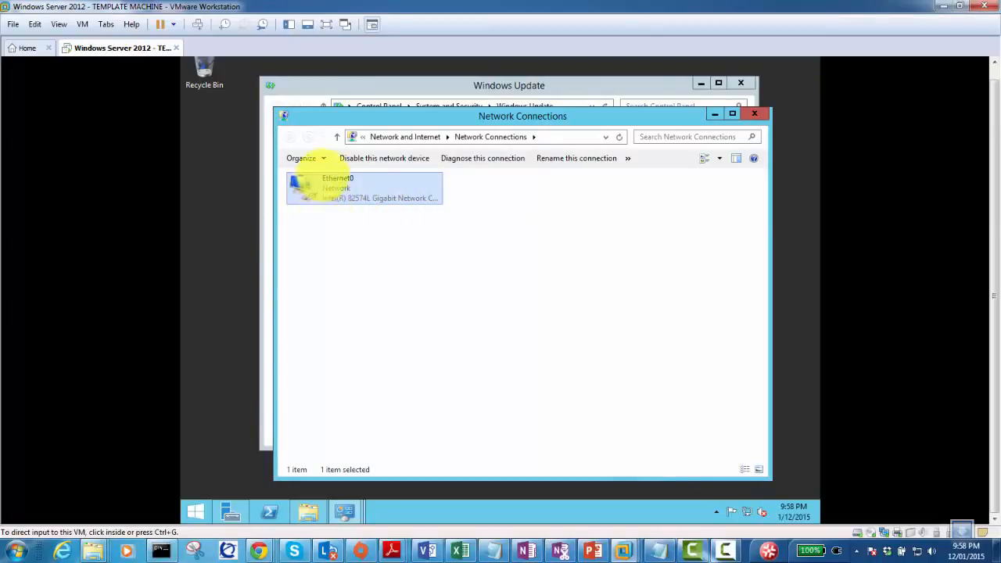
left_click(266, 296)
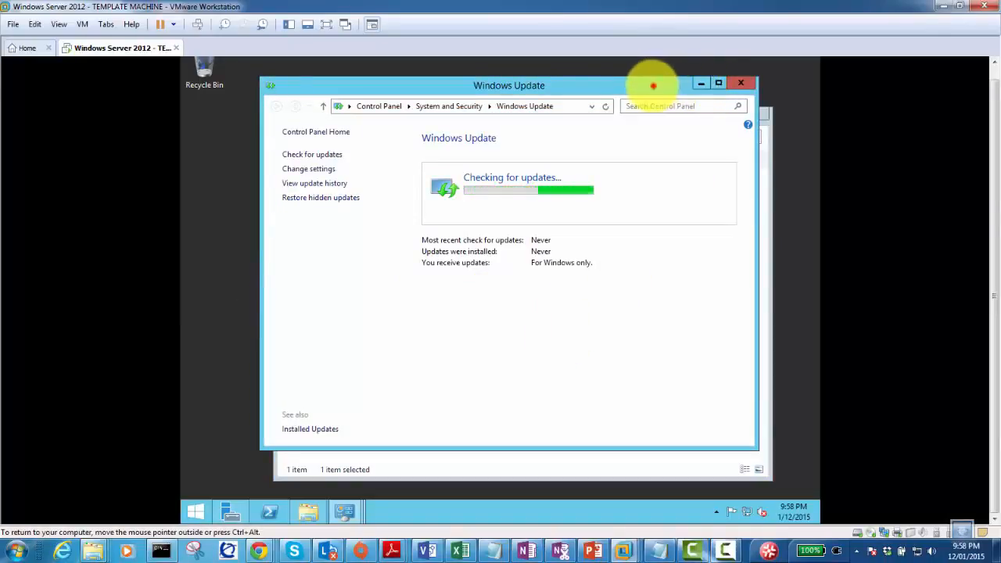
left_click_drag(652, 86, 541, 77)
left_click(713, 114)
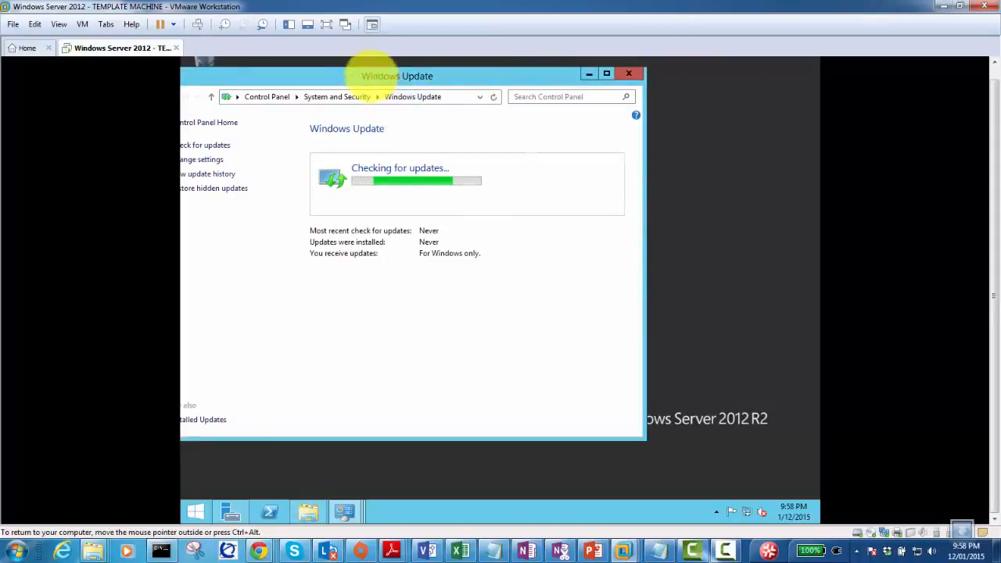
left_click_drag(374, 66, 466, 84)
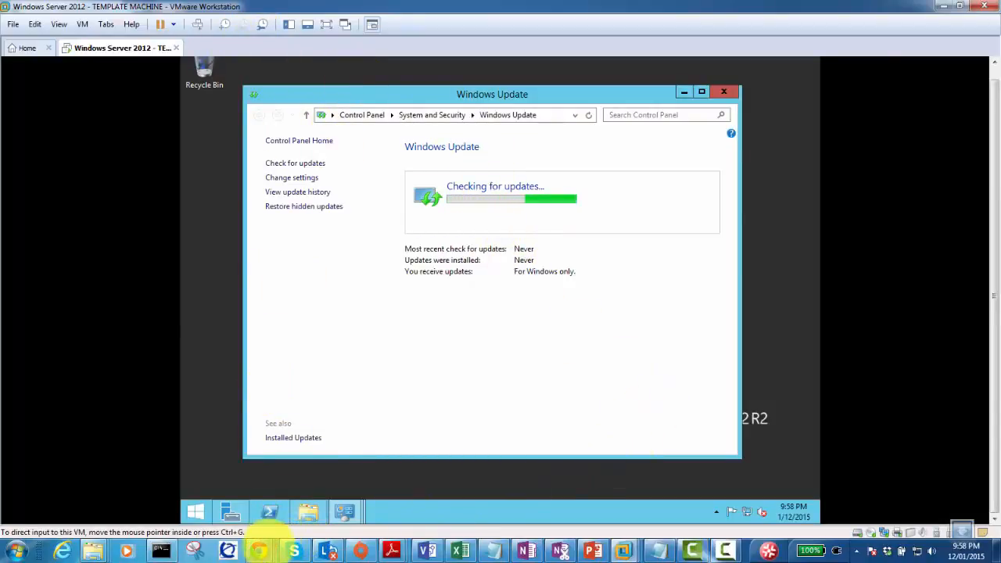
Review the remaining template steps in the forum thread, from enabling remote desktop through the inactivity limit, SYSPREP and full cloning.
mouse_move(259, 551)
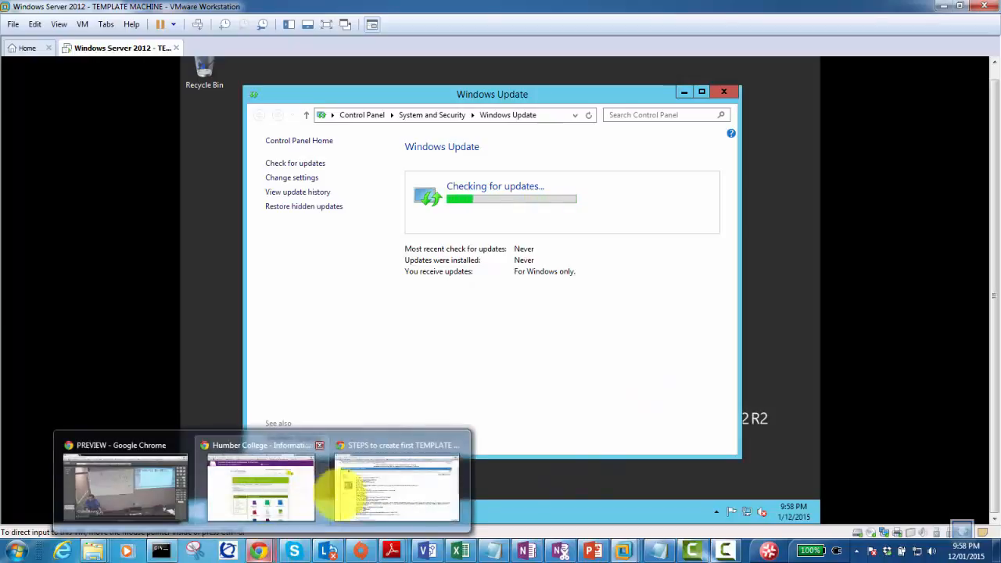
left_click(395, 485)
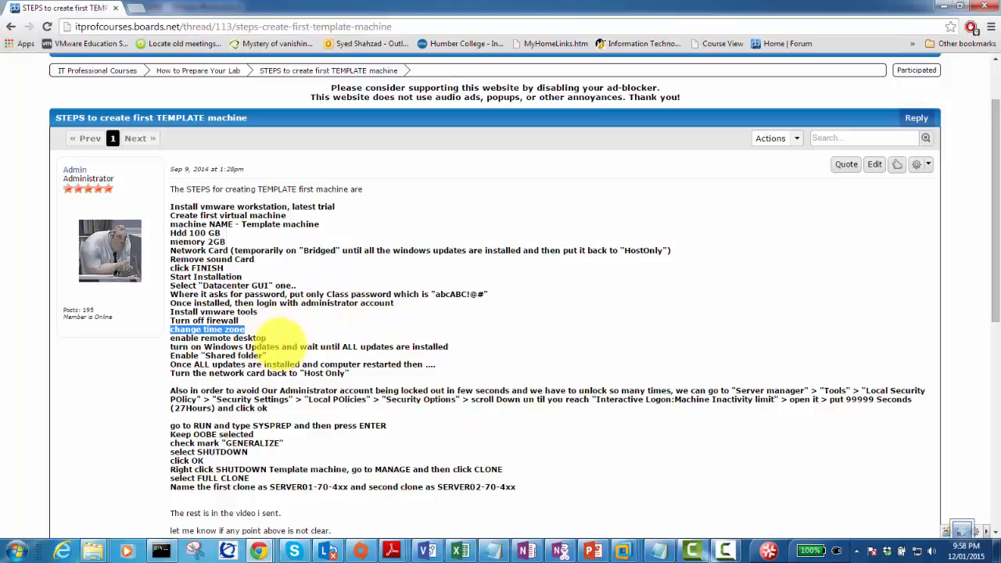
left_click_drag(265, 338, 170, 338)
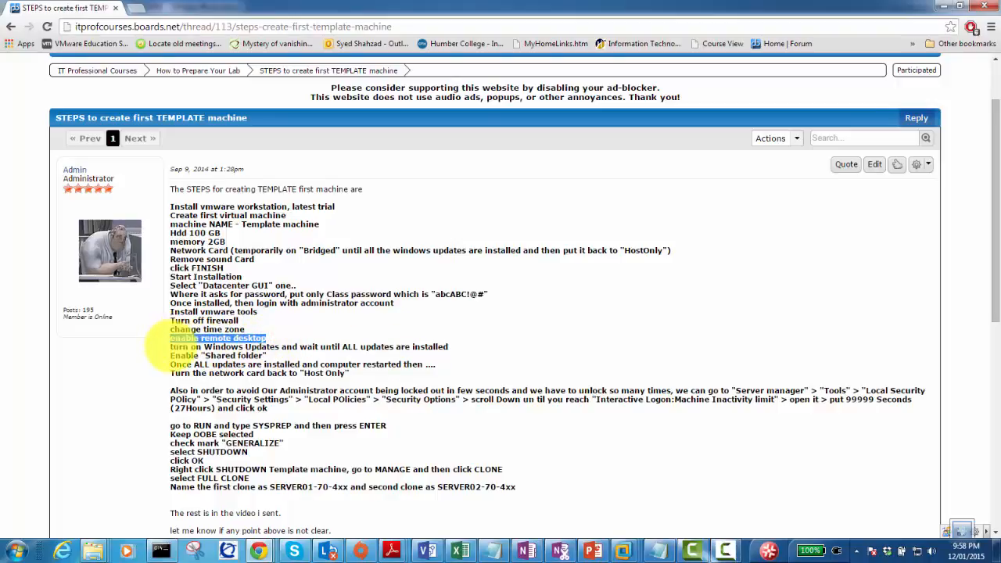
left_click_drag(171, 347, 447, 346)
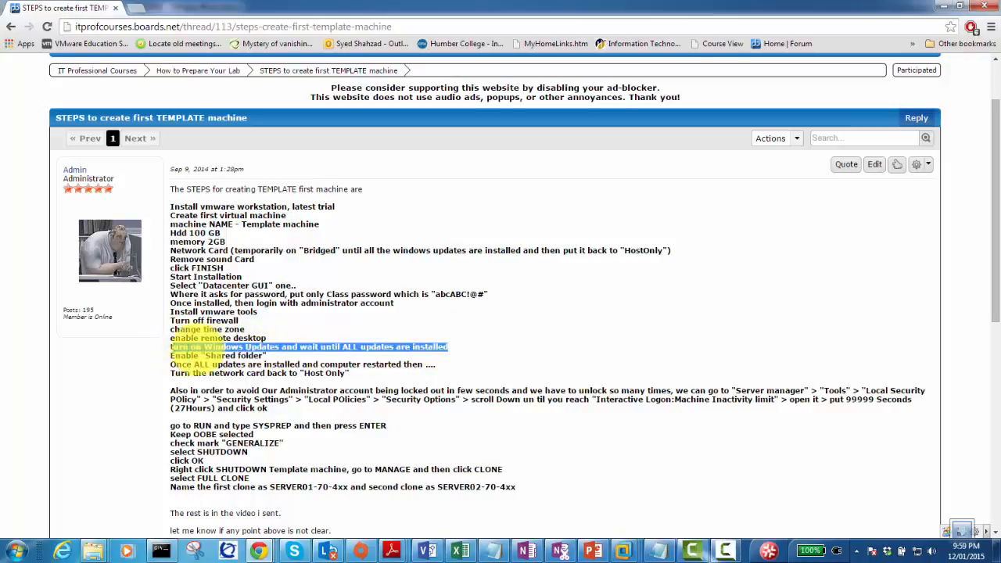
left_click_drag(170, 356, 270, 356)
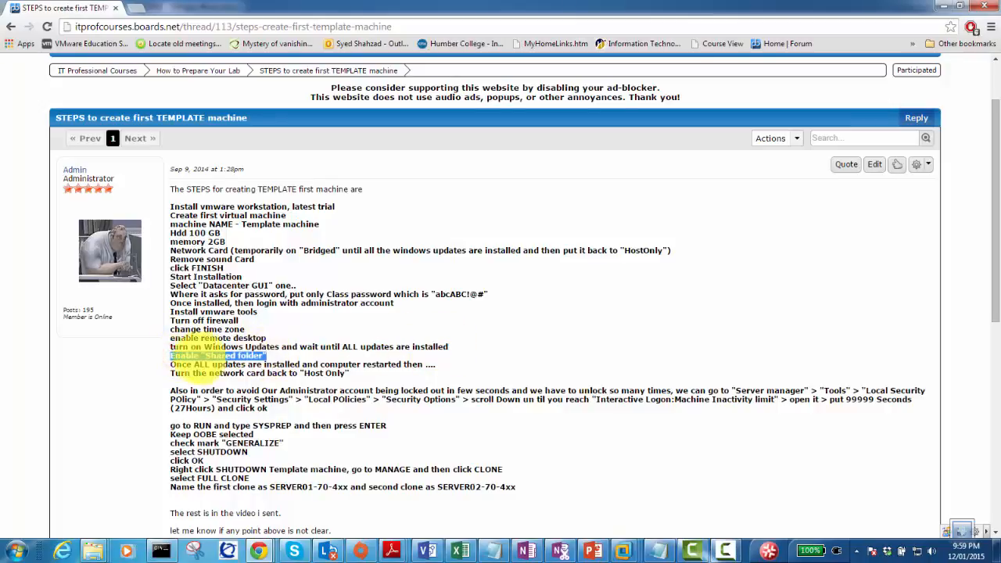
left_click_drag(168, 366, 423, 365)
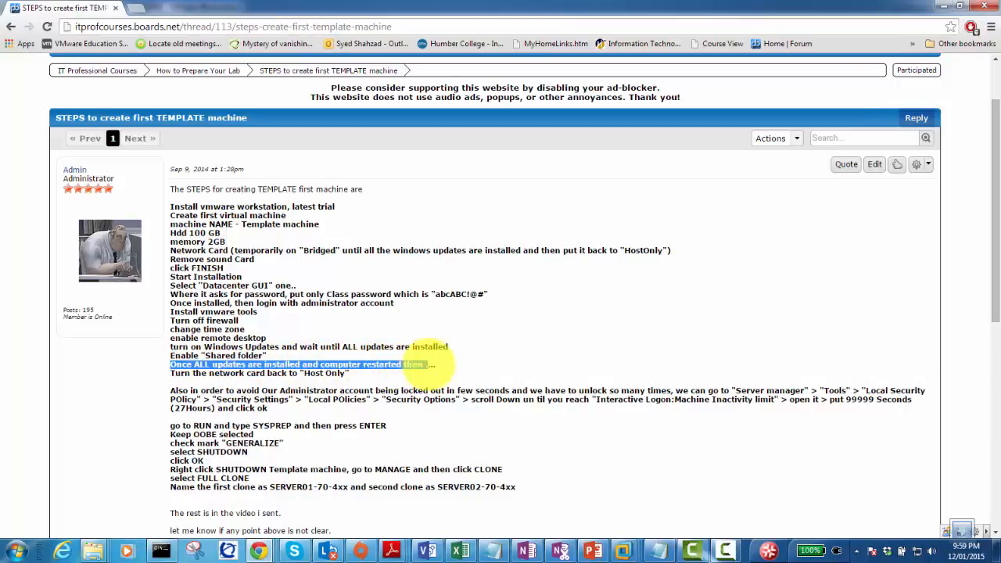
left_click_drag(168, 373, 342, 374)
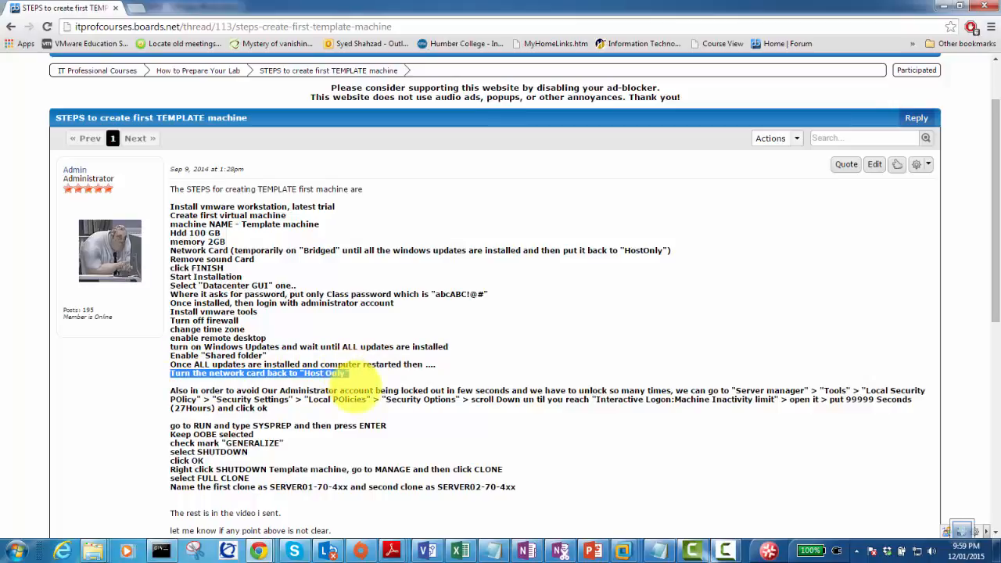
left_click_drag(174, 390, 912, 420)
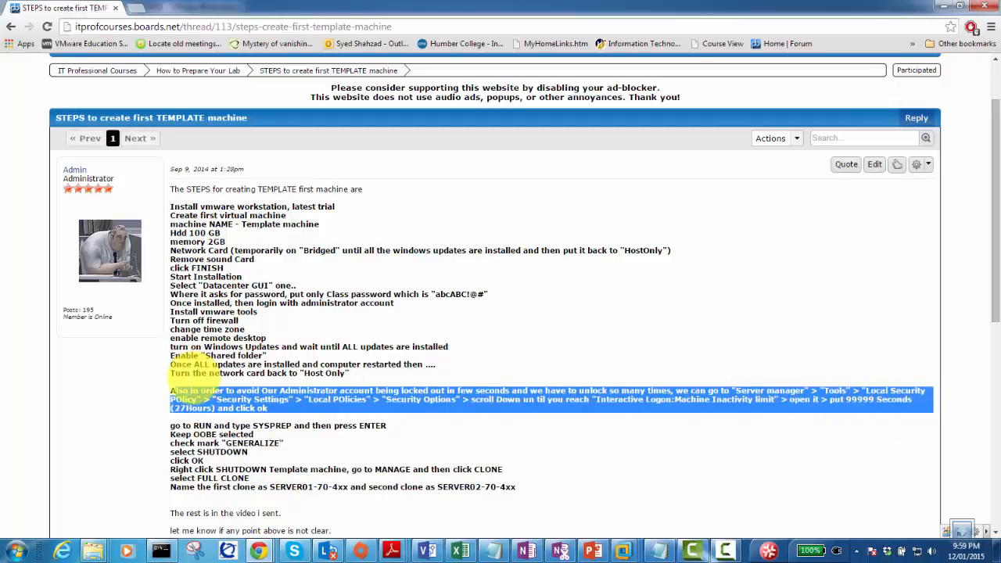
left_click(226, 396)
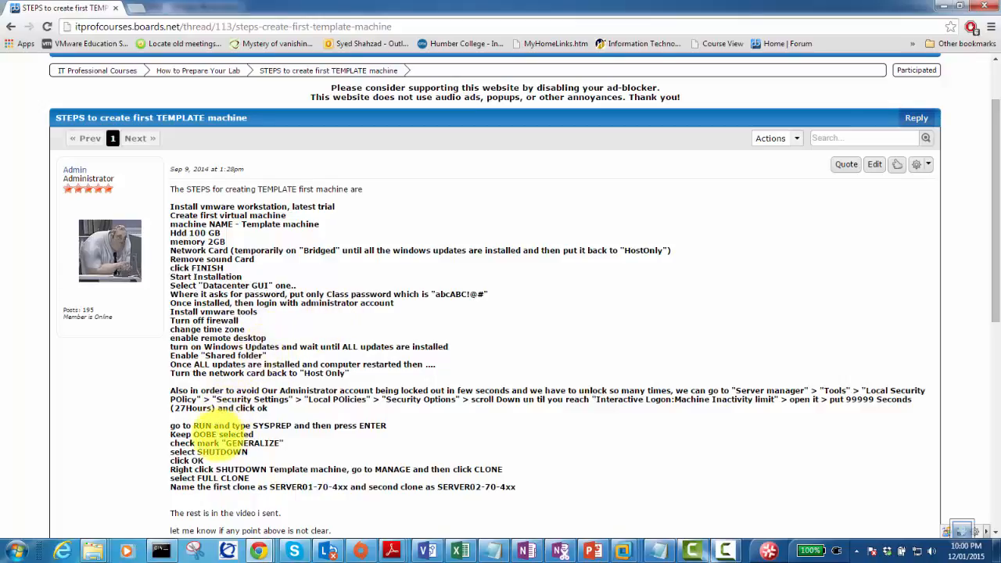
mouse_move(169, 428)
left_mouse_down()
mouse_move(329, 427)
mouse_move(313, 440)
mouse_move(368, 487)
mouse_move(413, 496)
mouse_move(465, 486)
mouse_move(479, 472)
mouse_move(461, 478)
left_mouse_up()
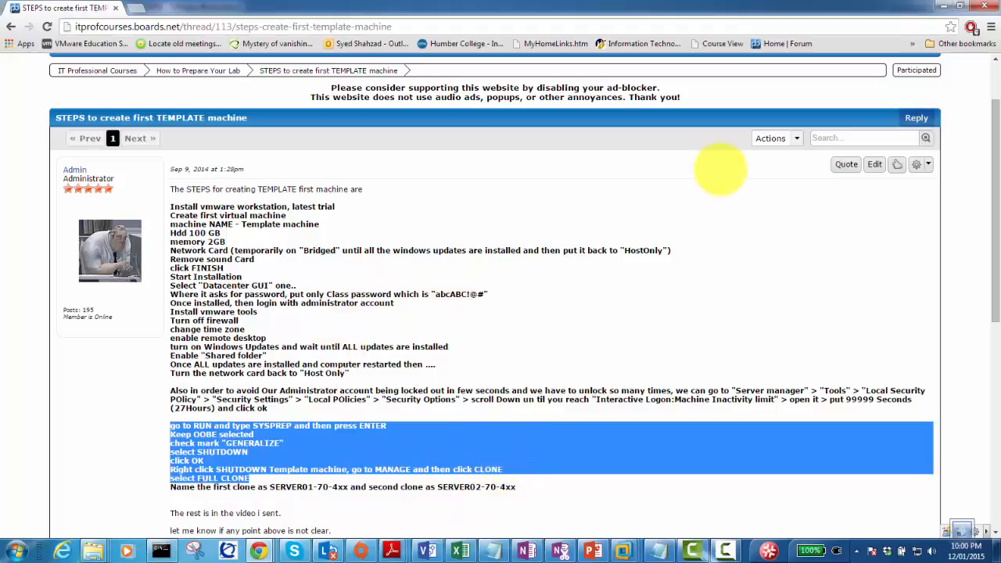
Switch back to VMware Workstation, minimize the Windows Update window and check the virtual machine's notification area.
left_click(623, 550)
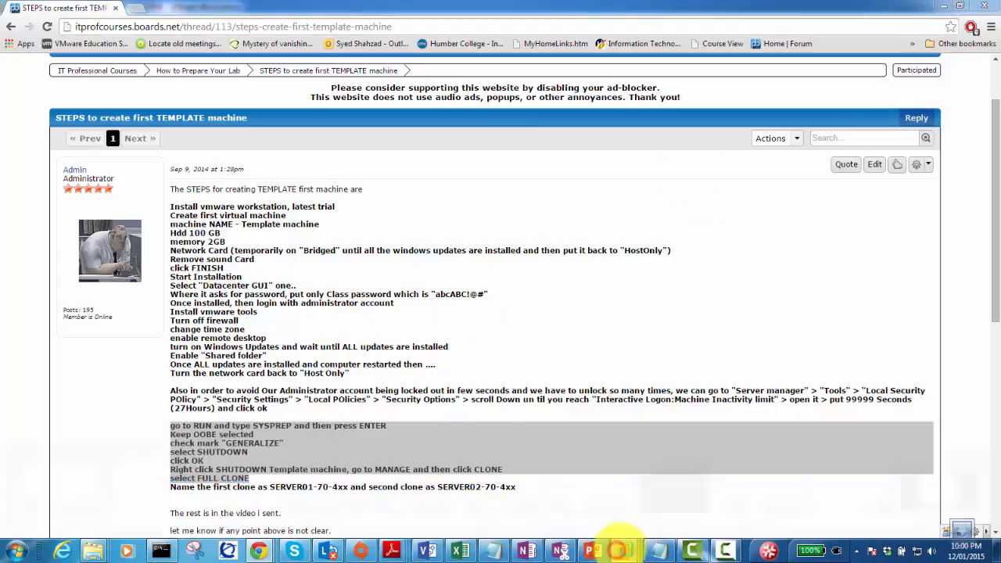
left_click(942, 489)
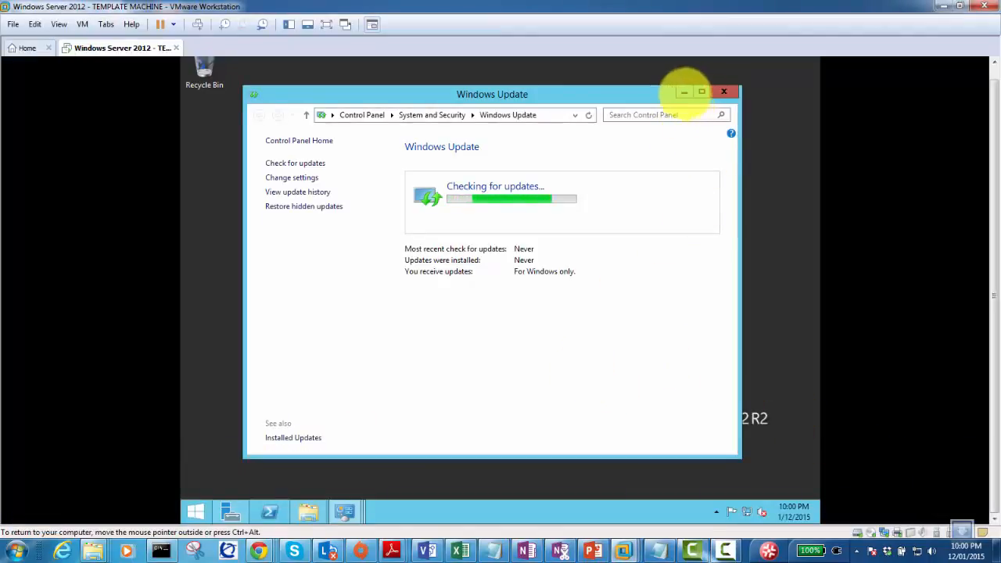
left_click(682, 92)
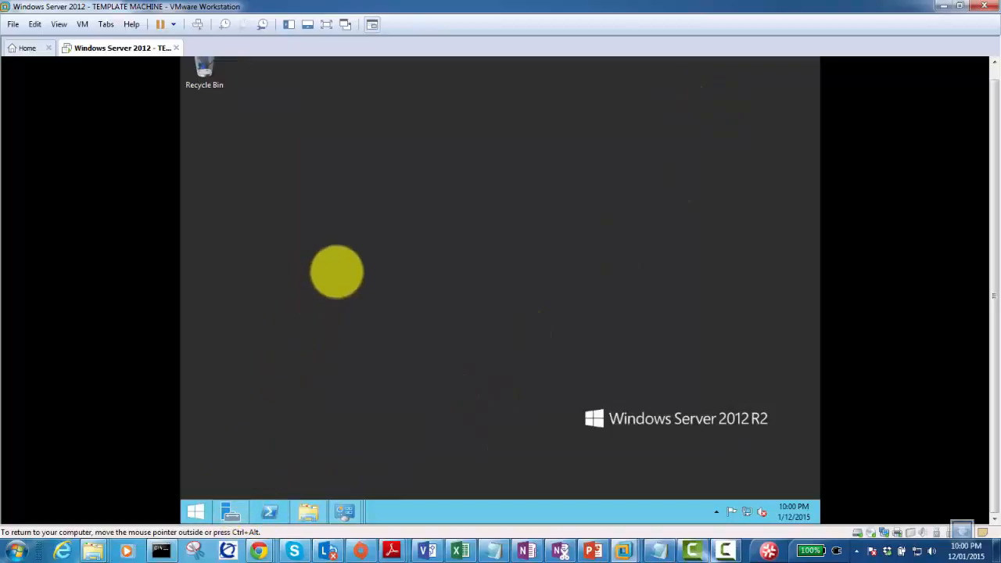
left_click(336, 272)
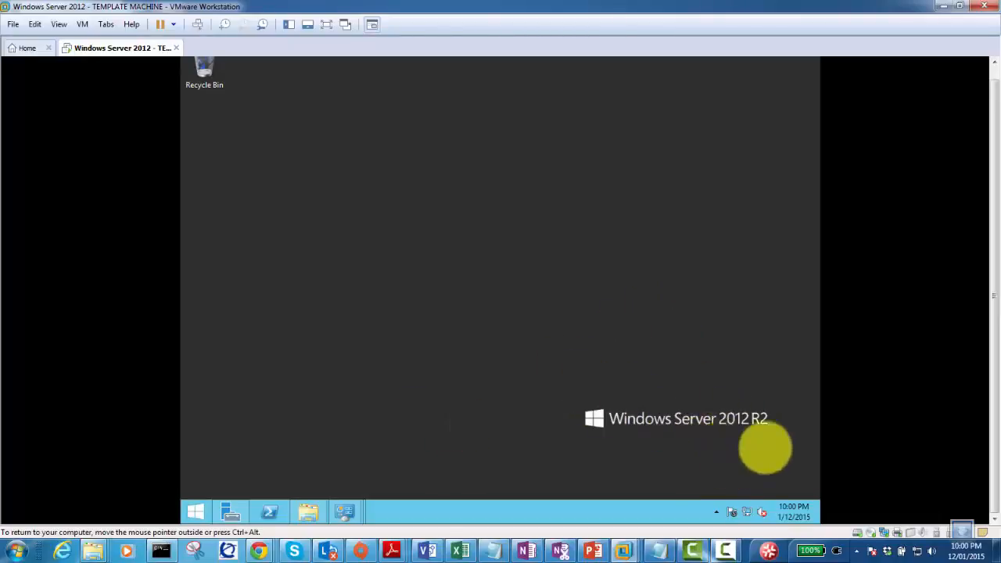
left_click(733, 513)
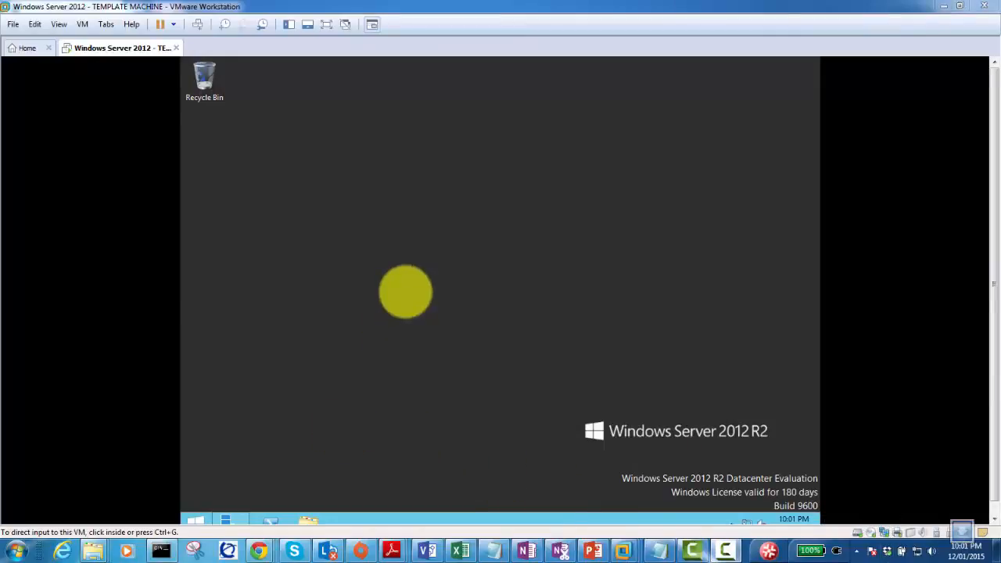
Open Windows Update from the Local Server properties in Server Manager.
left_click(405, 292)
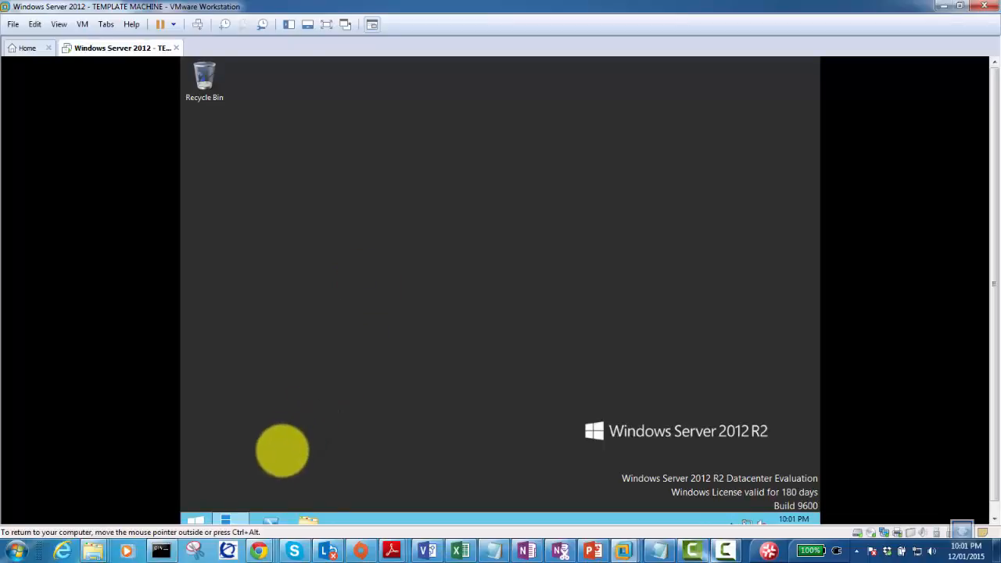
left_click(239, 518)
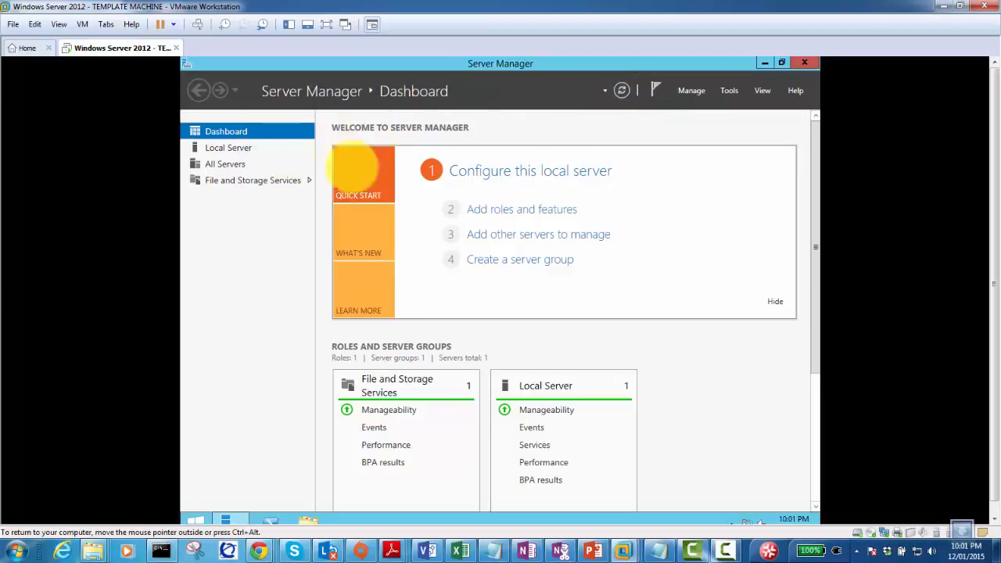
left_click(228, 148)
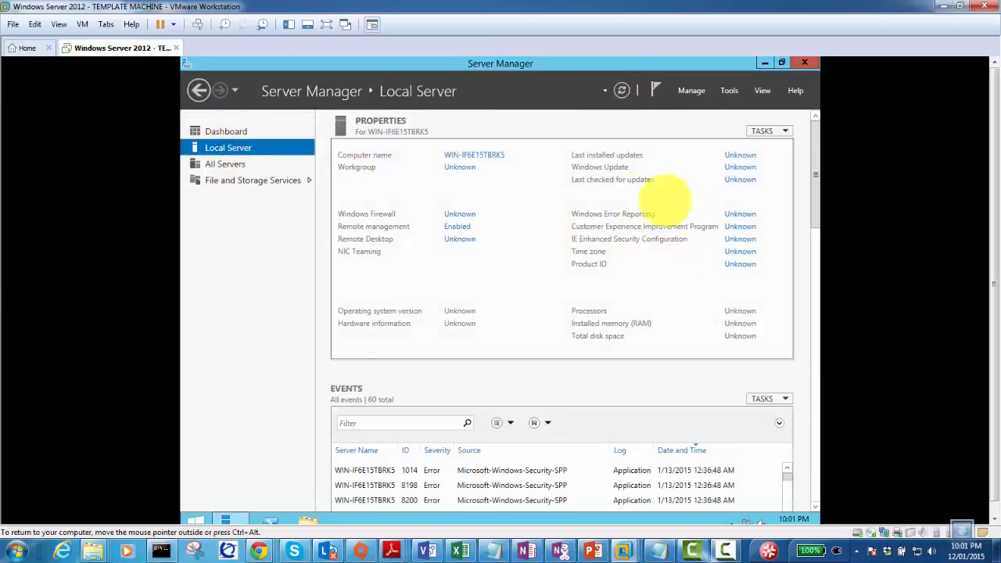
left_click_drag(560, 350, 722, 373)
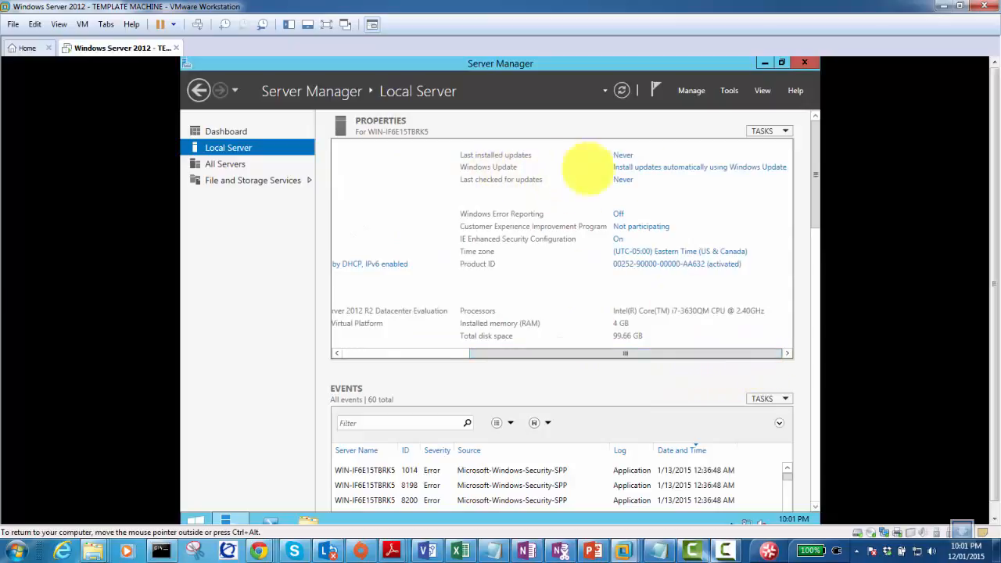
left_click(653, 169)
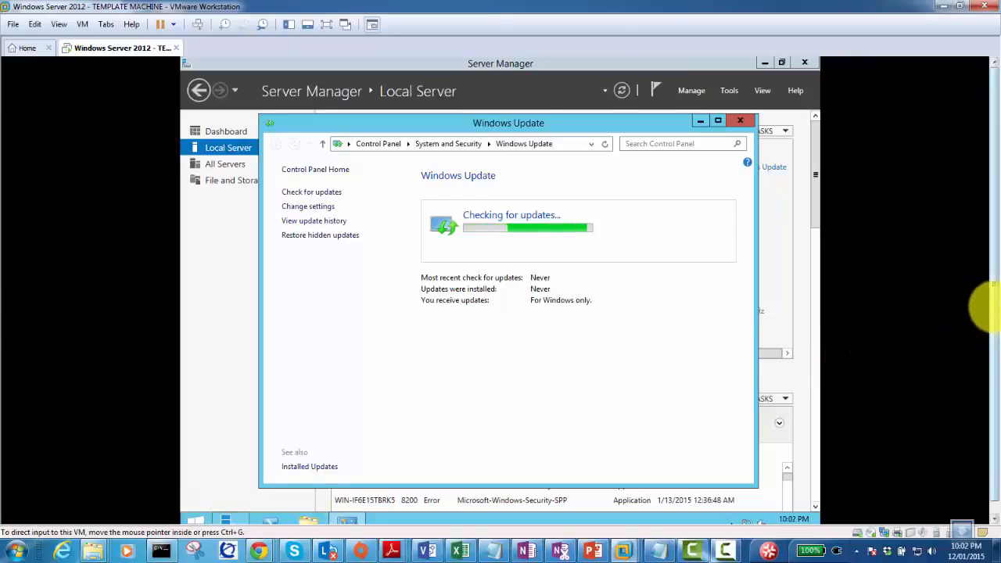
Sign the Administrator account out of the virtual machine.
left_click(995, 306)
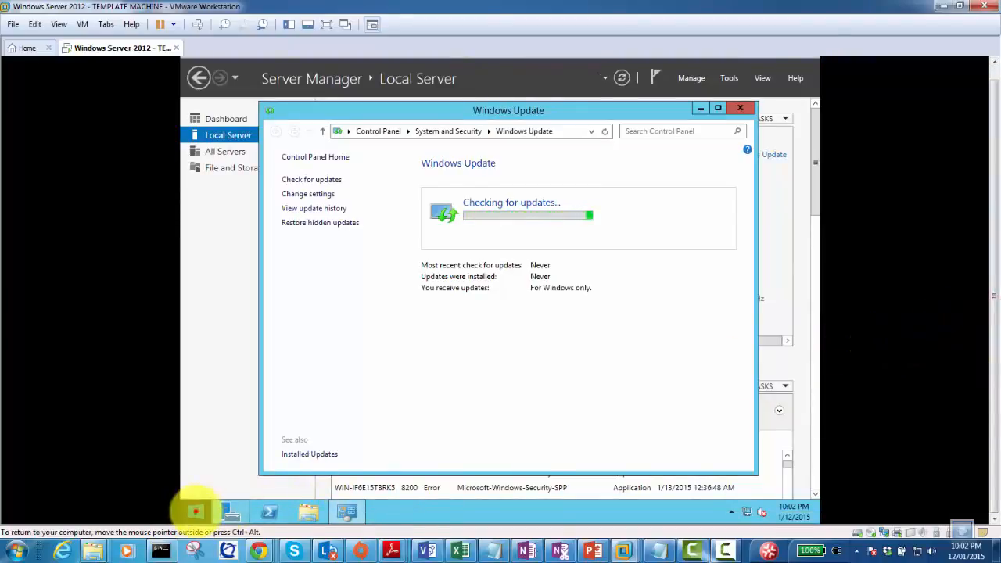
left_click(196, 512)
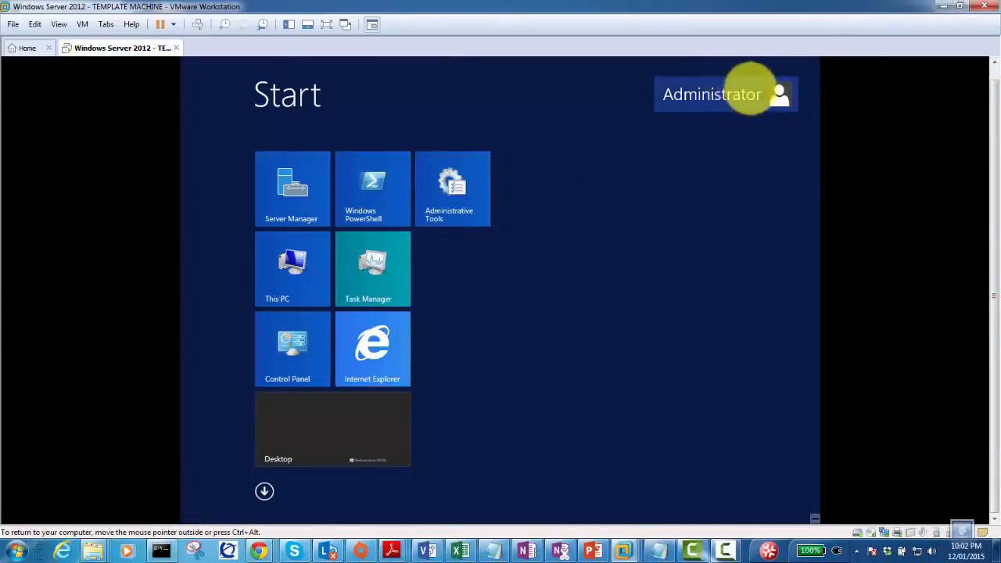
left_click(753, 92)
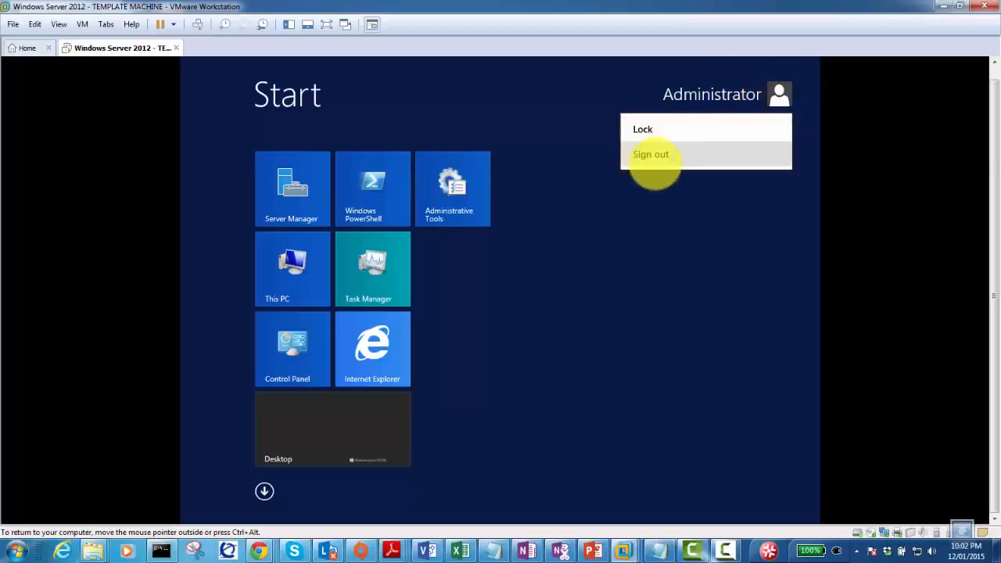
left_click(654, 154)
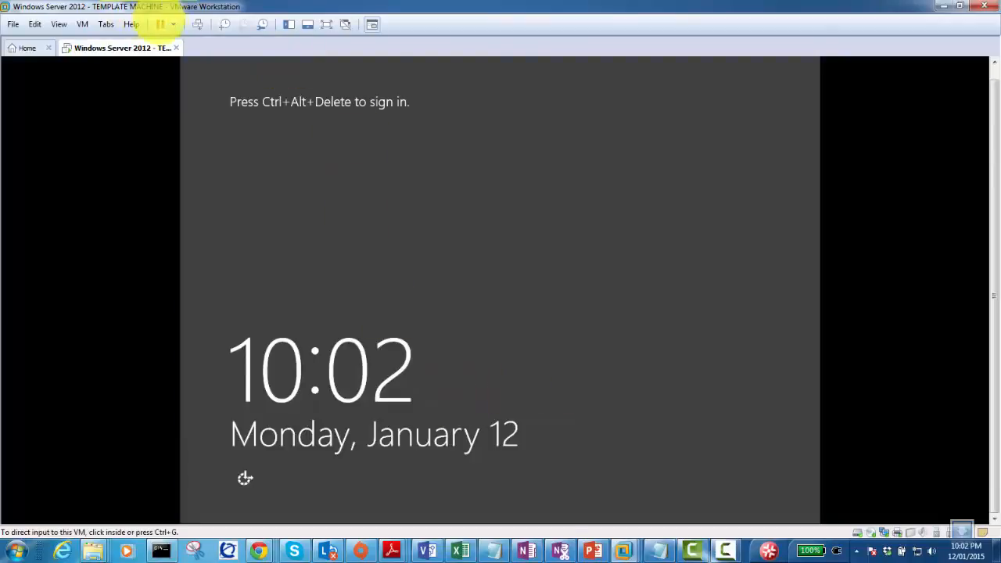
Send Ctrl+Alt+Delete to the virtual machine and sign in as Administrator with the account password.
left_click(197, 23)
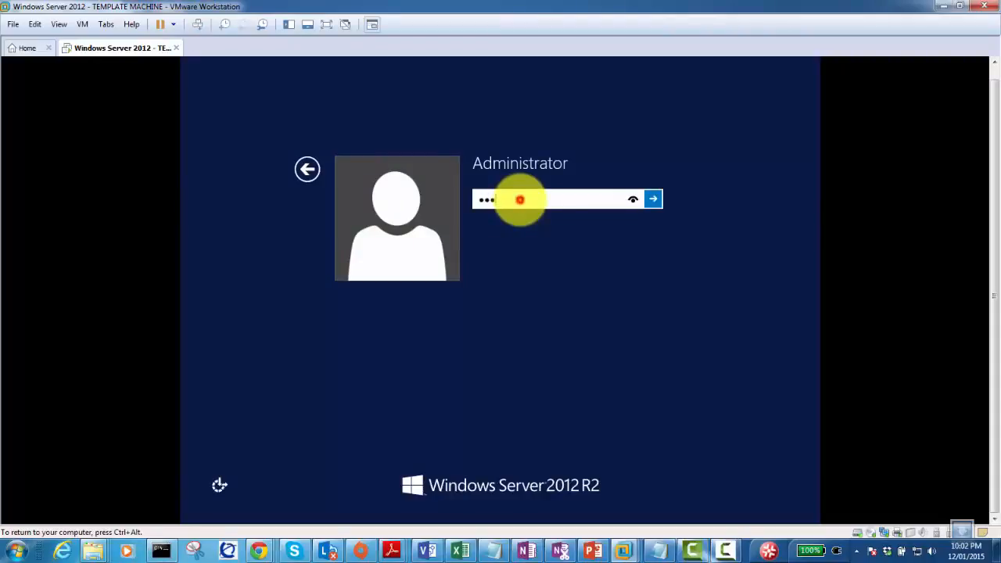
type("••••••••")
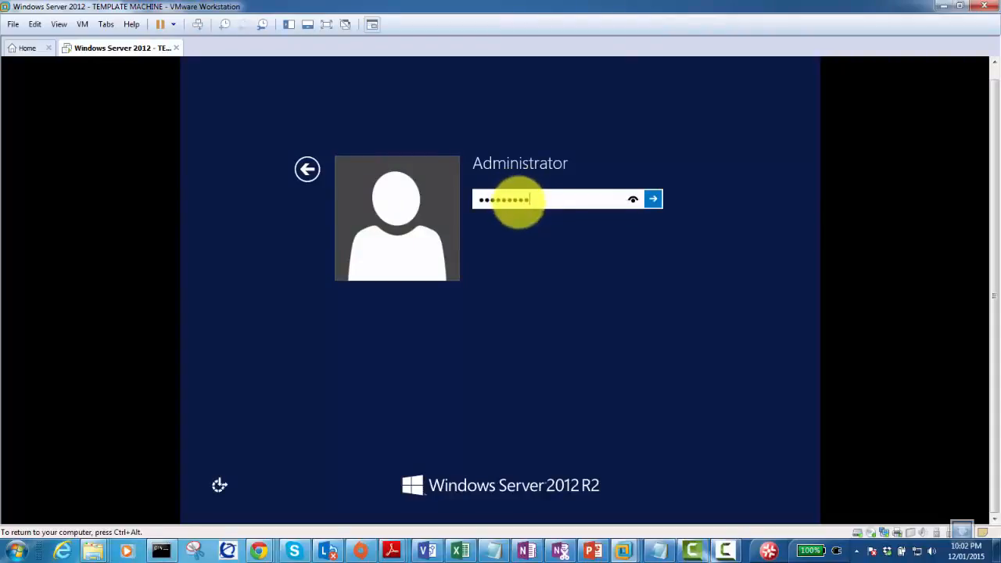
key("Return")
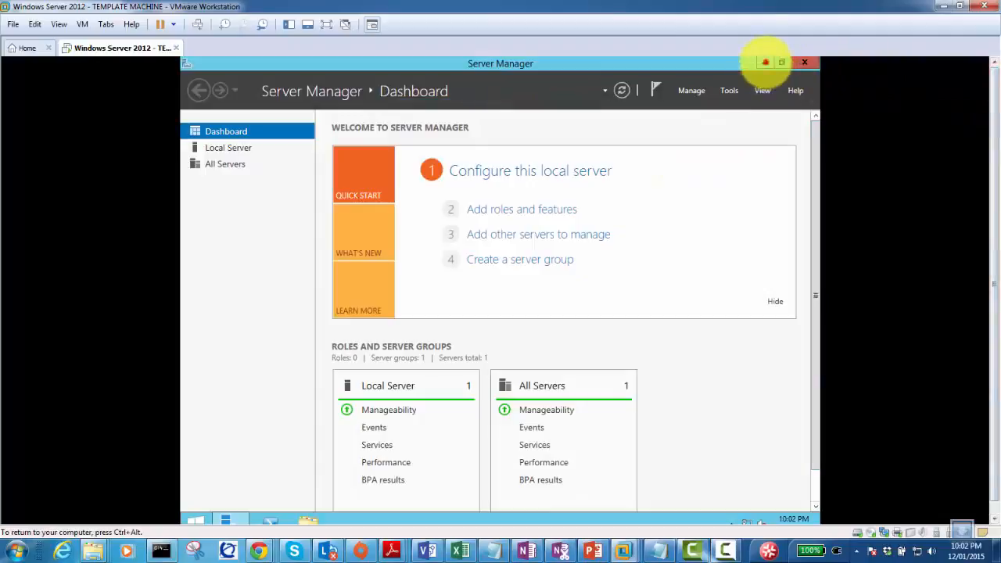
Minimize Server Manager and bring it back up from the Start screen.
left_click(767, 61)
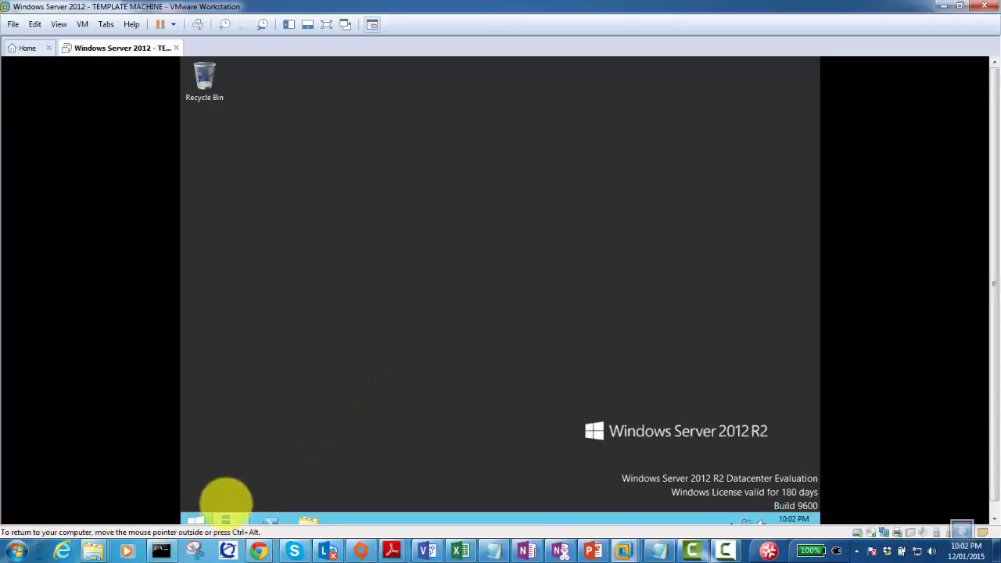
left_click(201, 518)
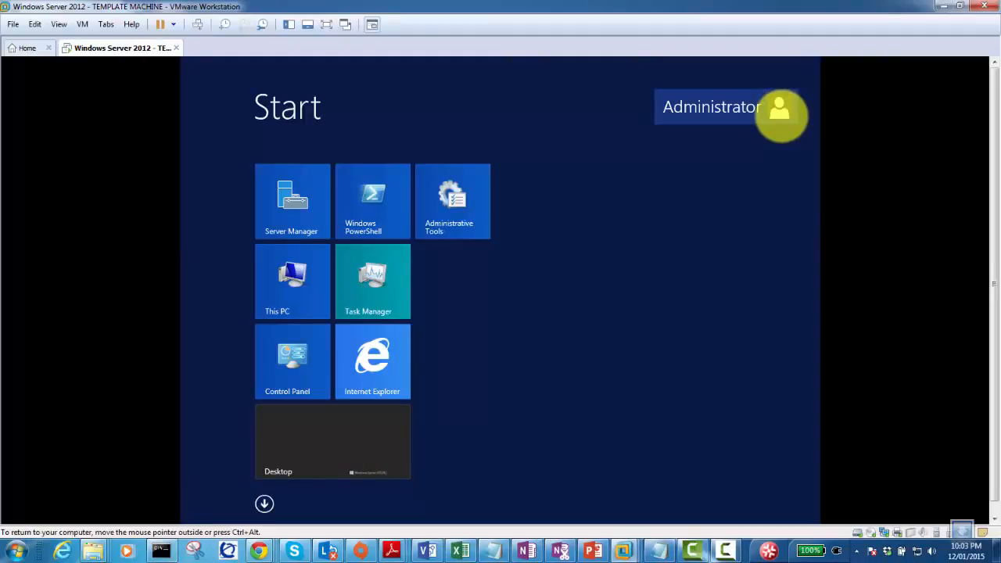
left_click(288, 199)
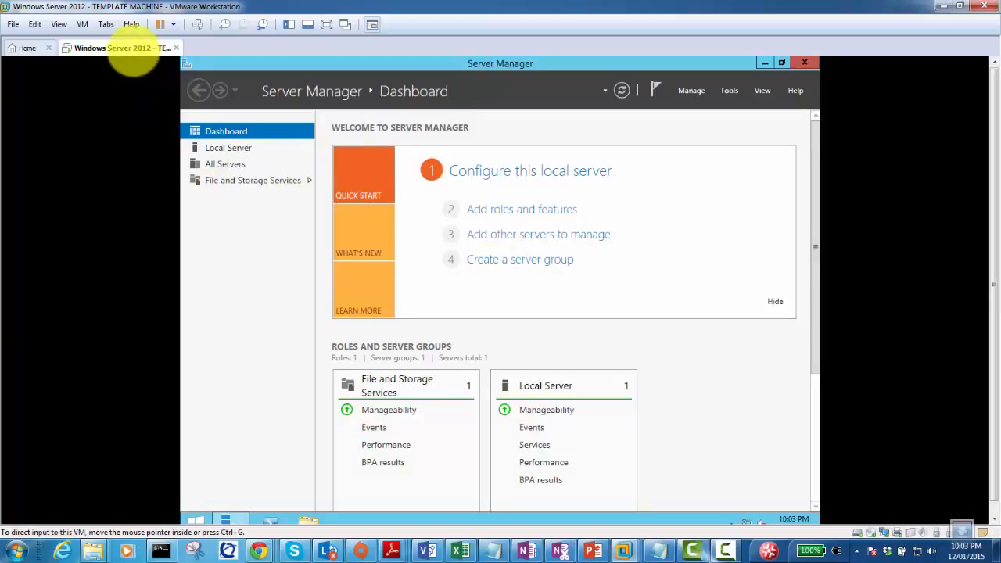
Set the template virtual machine's network adapter to the custom virtual network VMnet12.
right_click(135, 50)
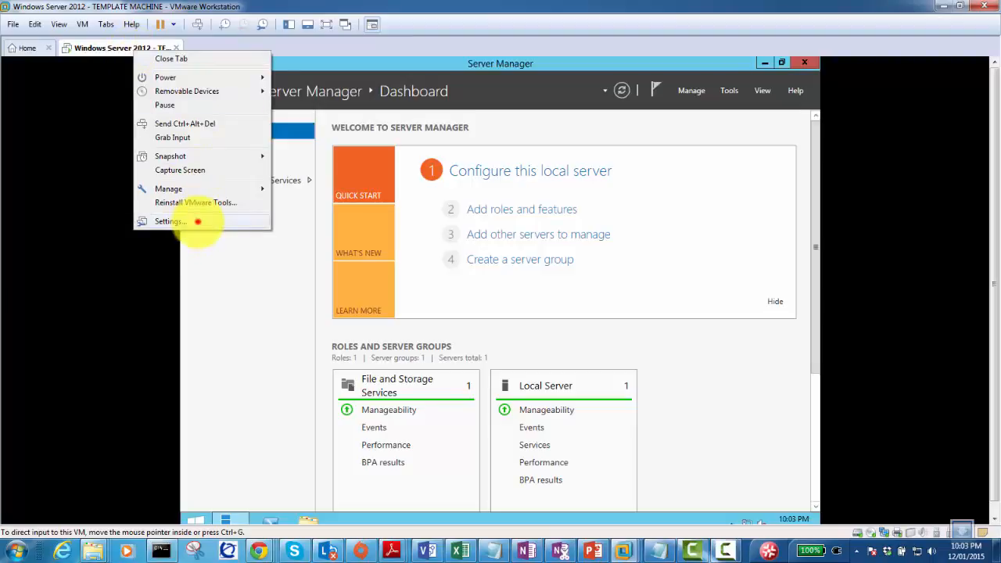
left_click(198, 221)
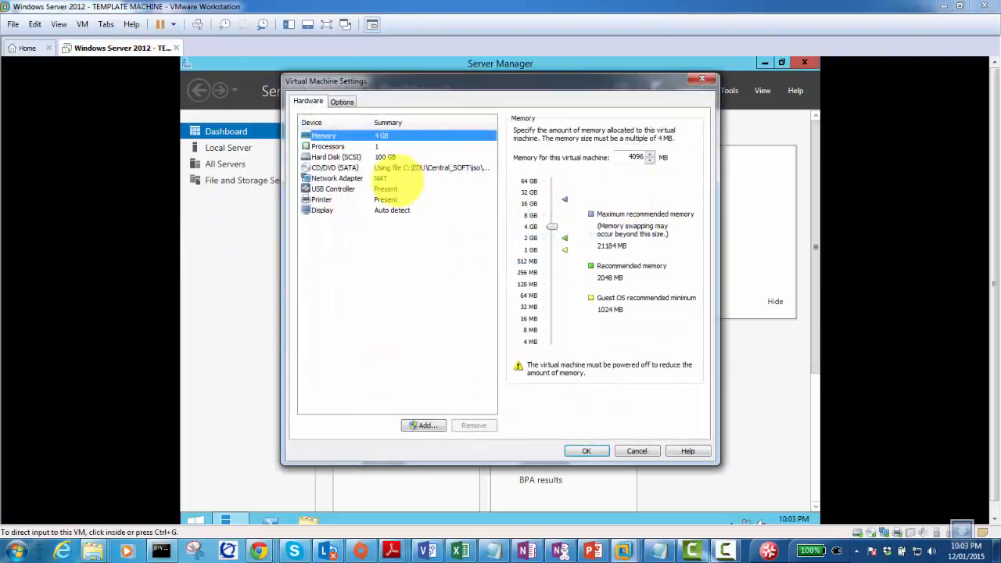
left_click(338, 178)
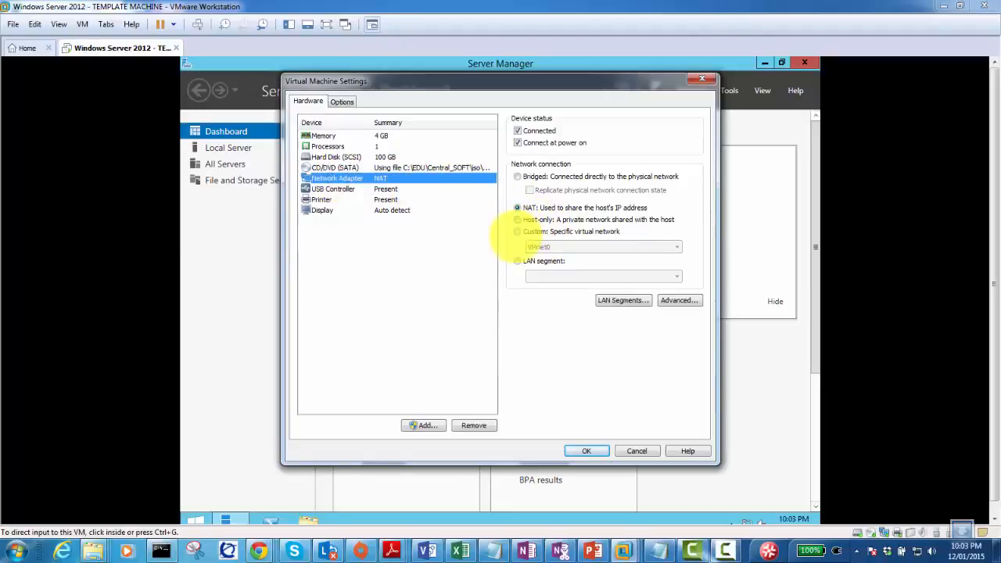
left_click(517, 231)
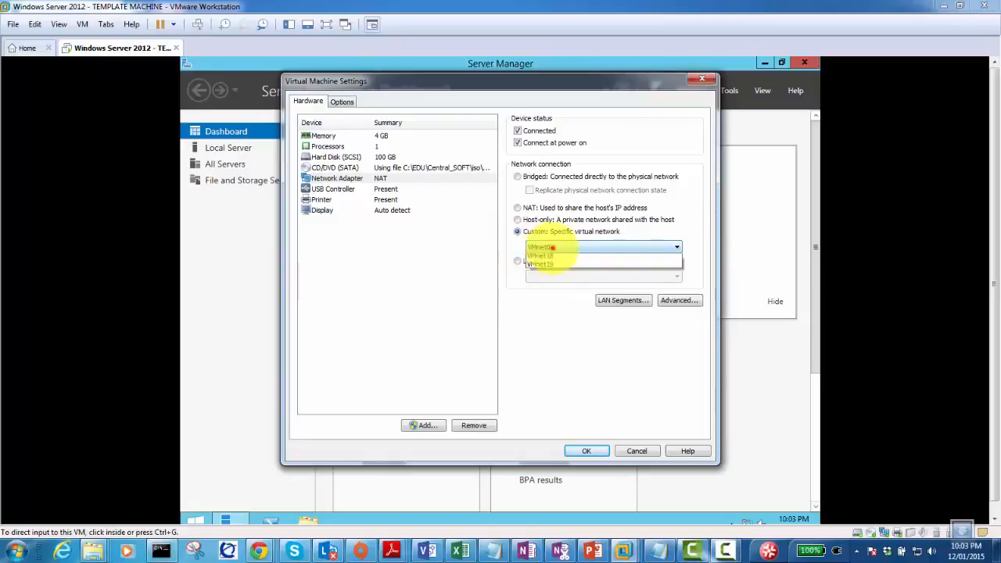
left_click(622, 247)
left_click(557, 356)
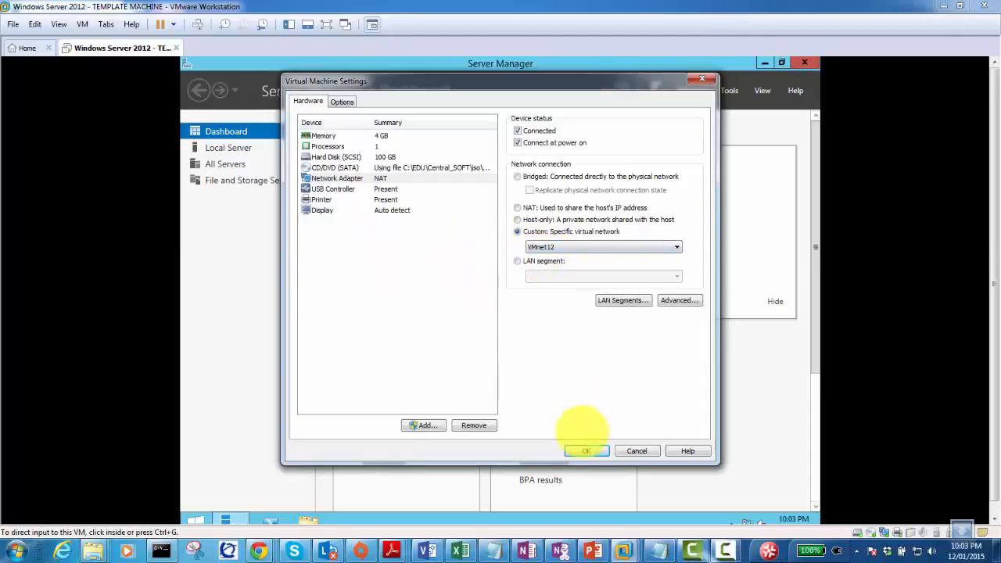
left_click(585, 450)
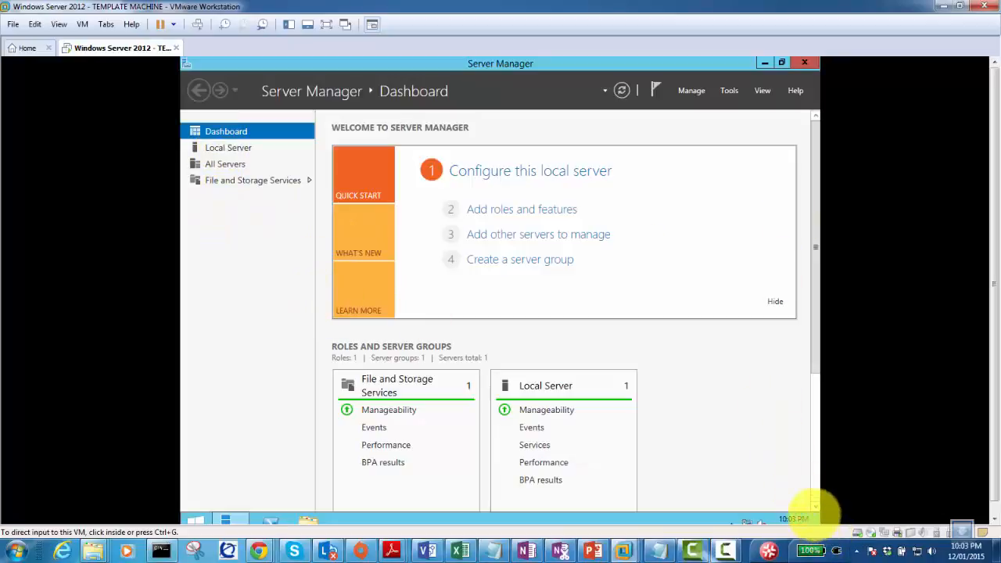
Show the virtual machine in full screen and launch the sysprep application from the guest's Sysprep folder.
left_click(753, 468)
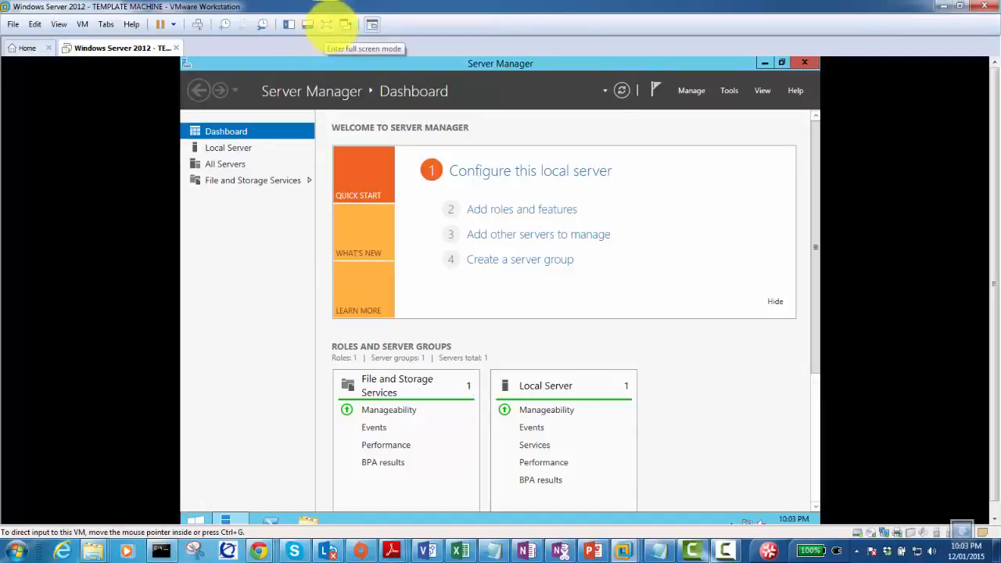
left_click(326, 25)
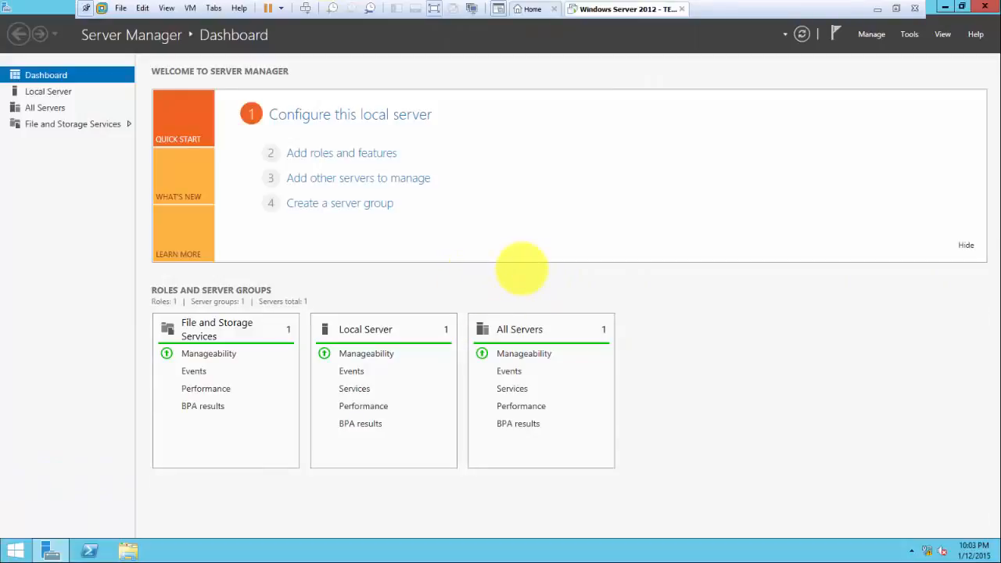
key("super+r")
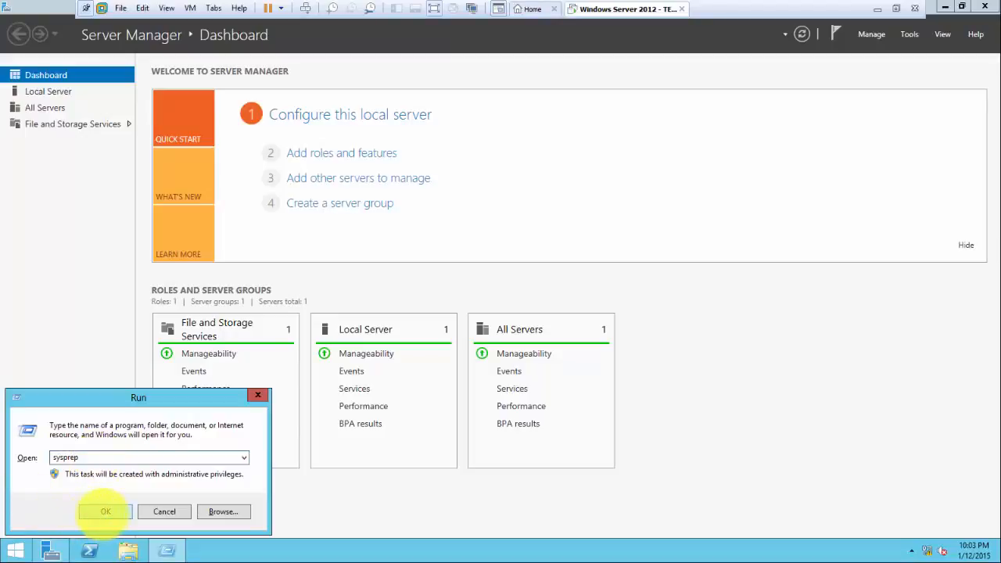
left_click(104, 512)
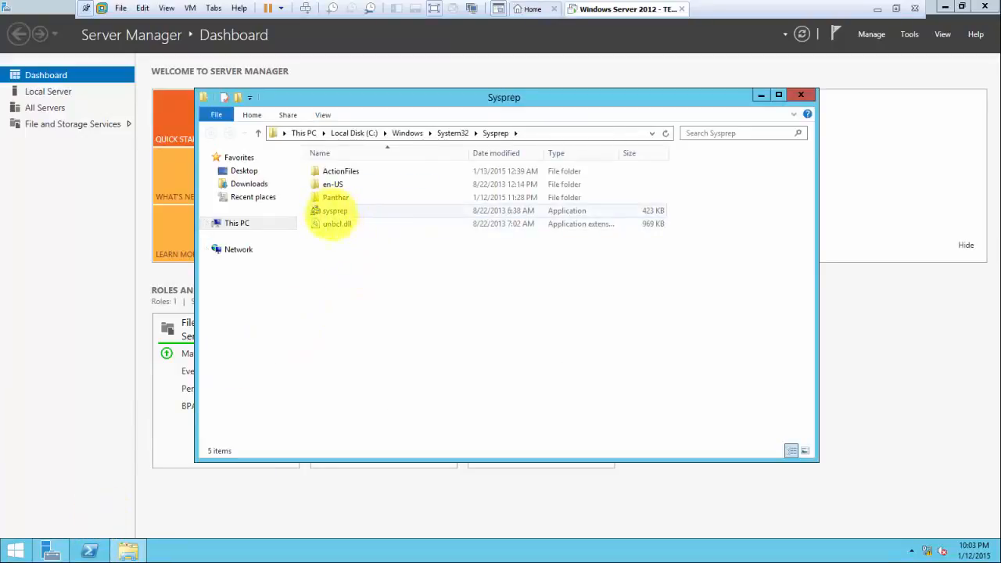
double_click(336, 212)
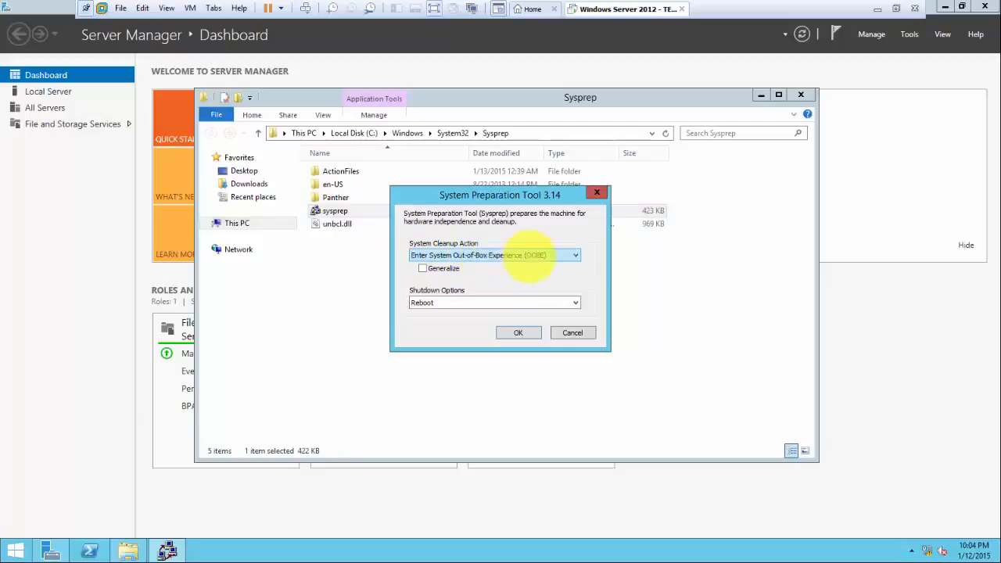
Configure Sysprep to enter the System Out-of-Box Experience (OOBE) with Generalize enabled and Shutdown as the shutdown option.
left_click(568, 254)
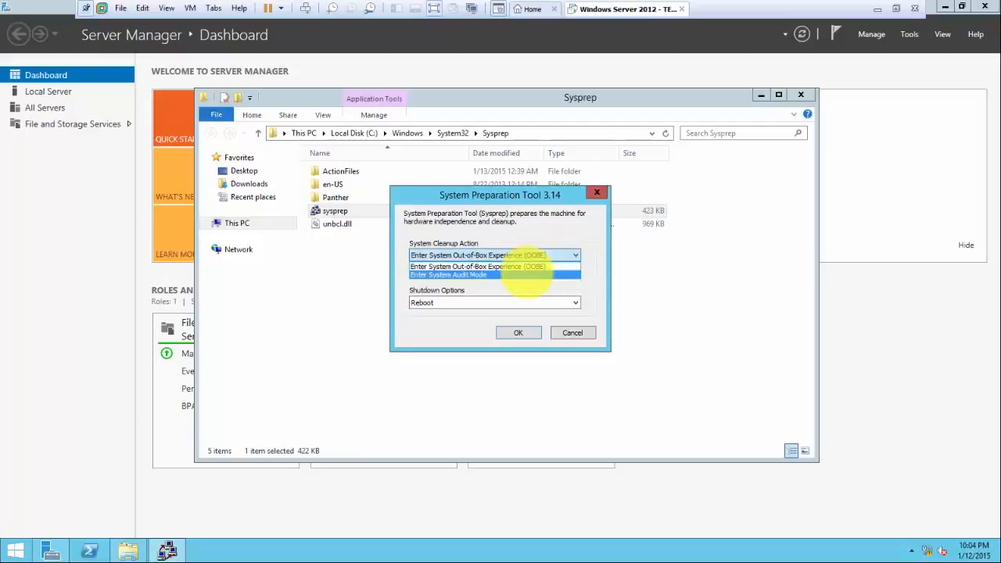
left_click(537, 266)
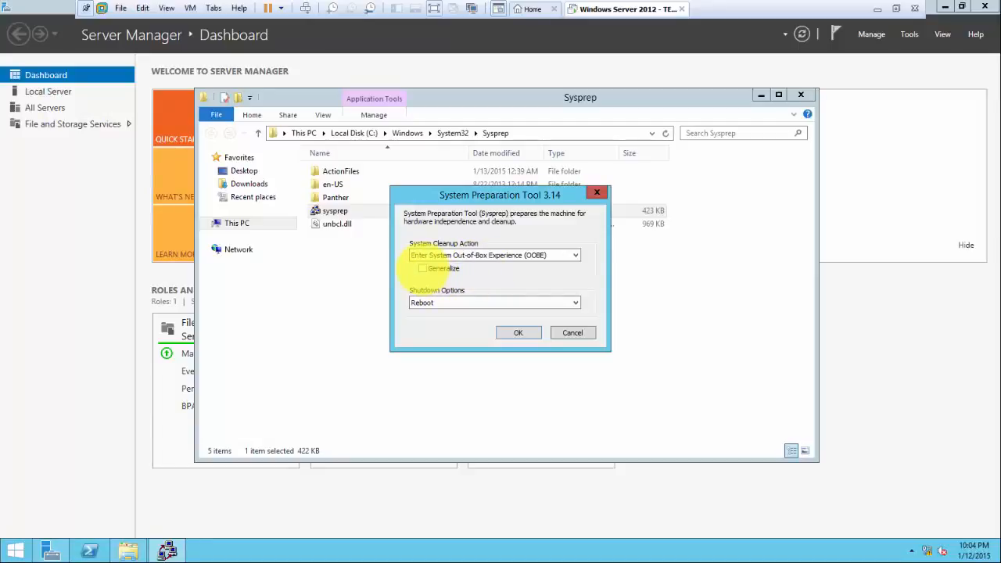
left_click(422, 268)
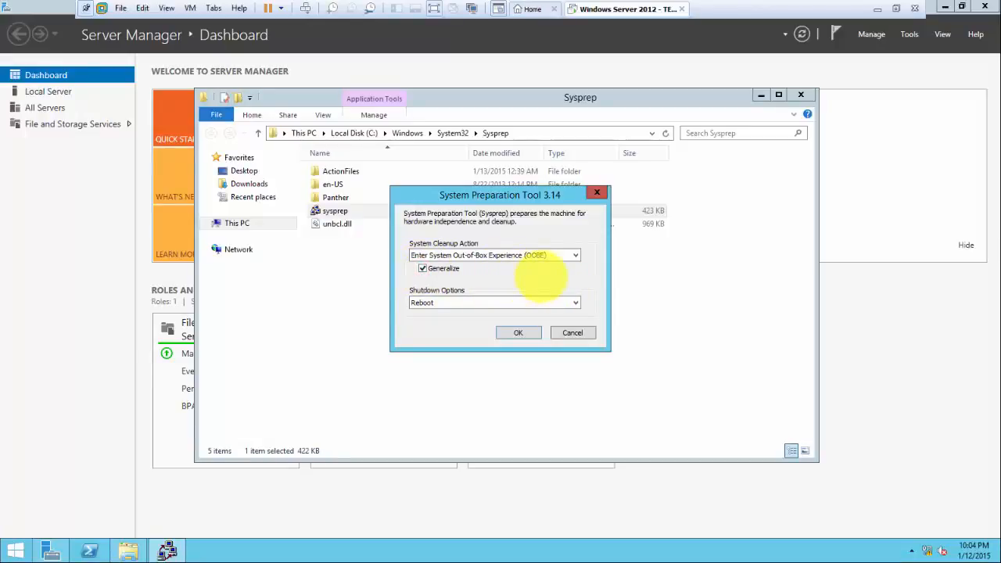
left_click(432, 303)
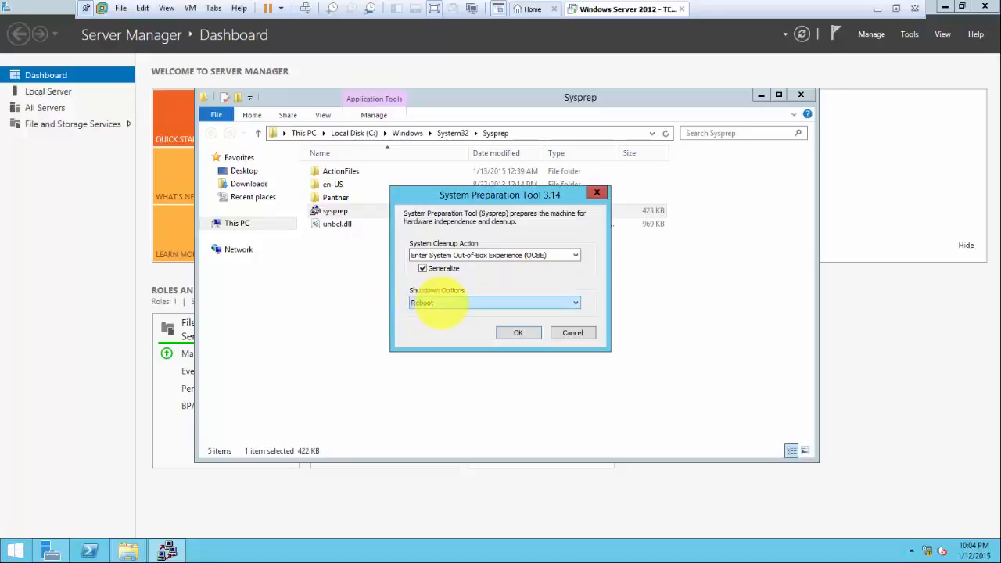
left_click(442, 303)
left_click(436, 329)
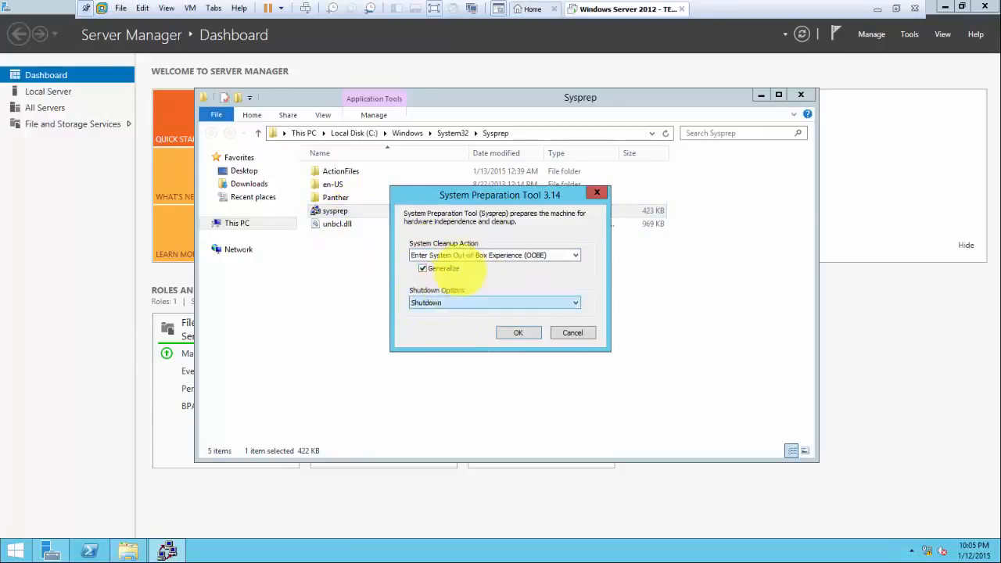
left_click(518, 332)
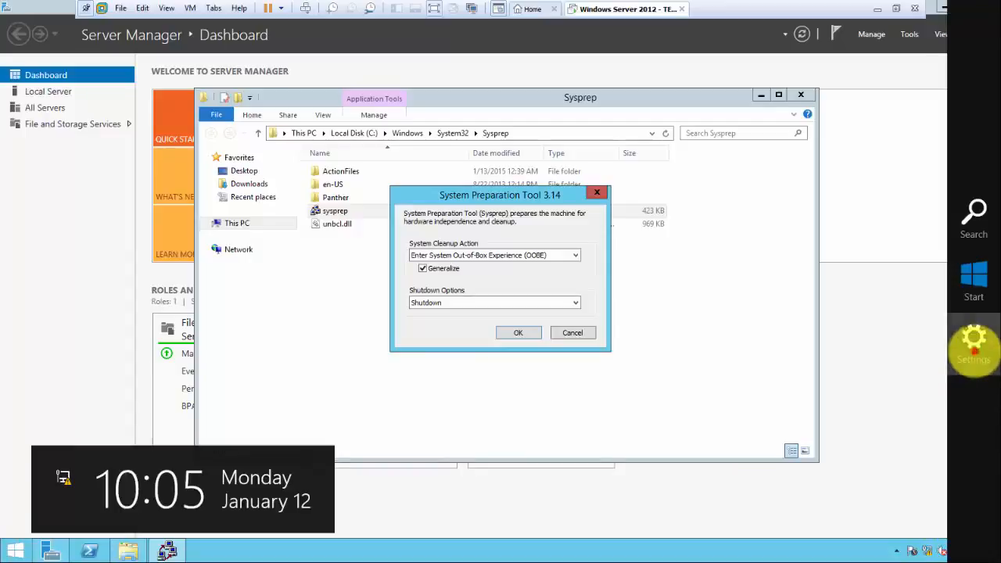
left_click(974, 340)
left_click(892, 471)
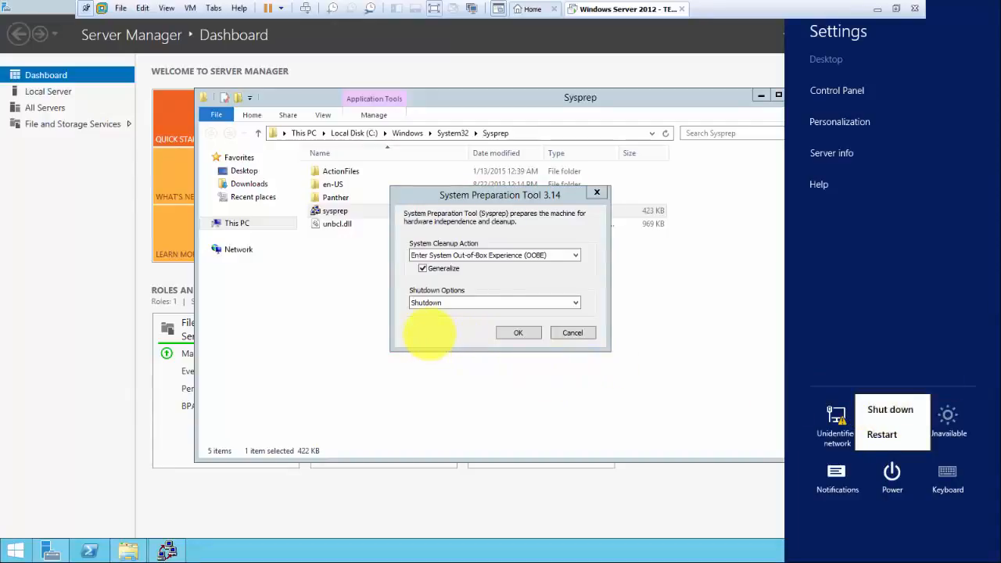
left_click(428, 334)
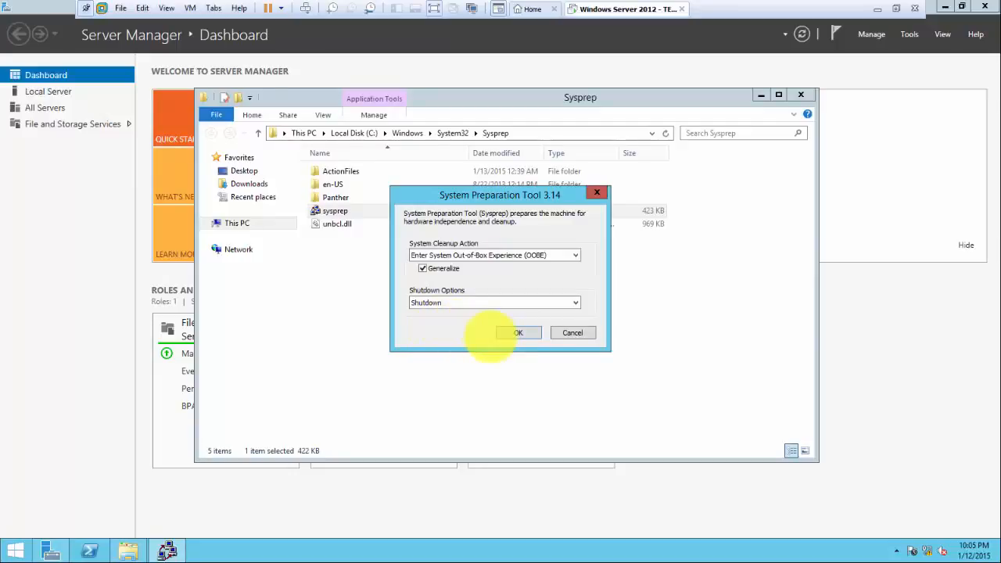
Run Sysprep with the chosen options to generalize the template machine and shut it down.
left_click(504, 332)
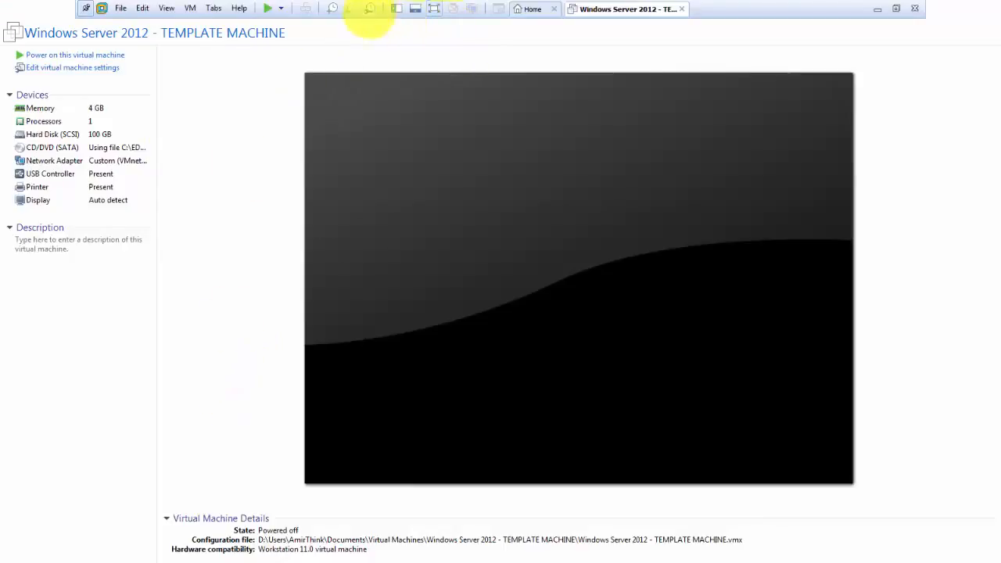
Display the virtual machine library and widen it until the template machine's full name fits.
left_click(397, 9)
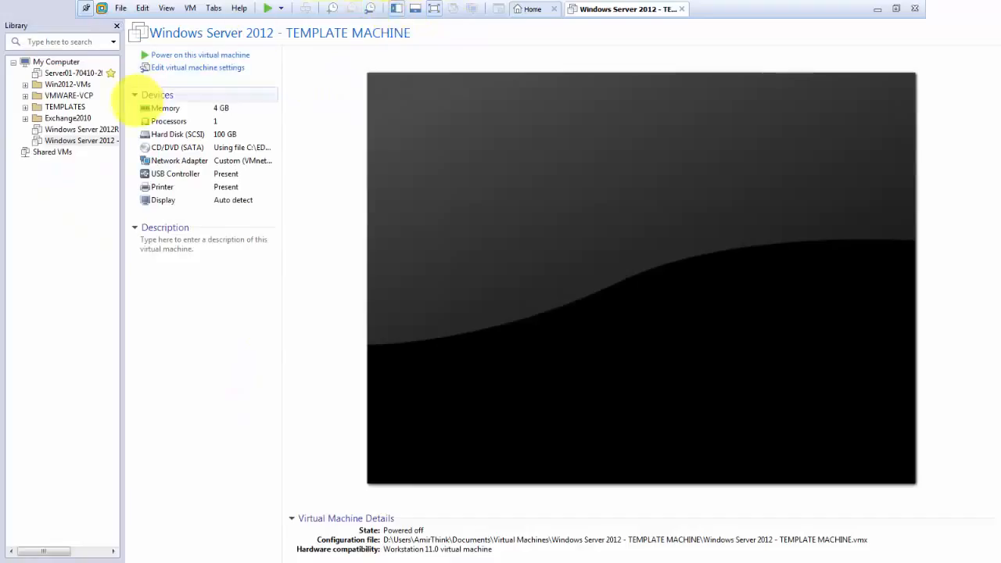
left_click_drag(119, 100, 179, 104)
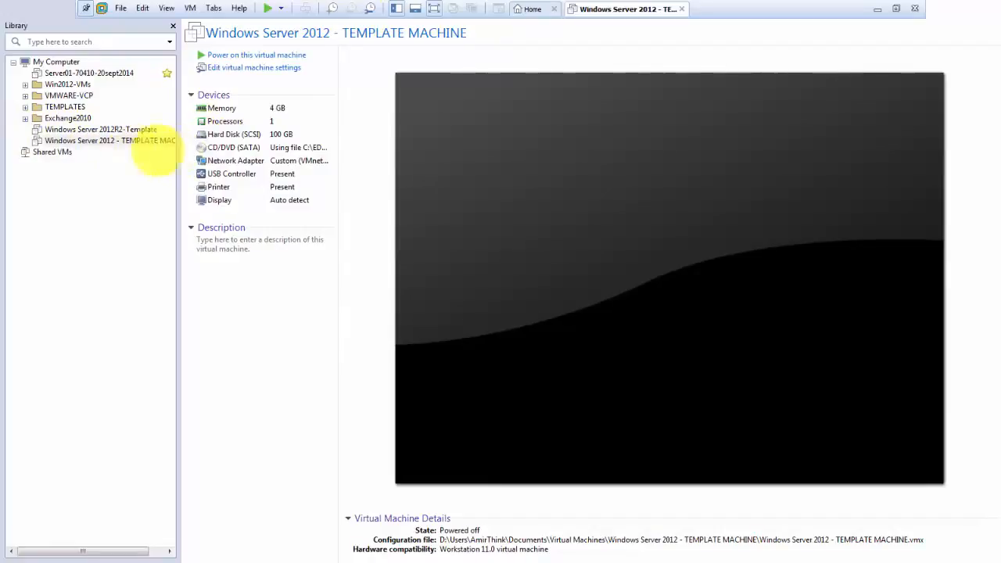
left_click_drag(177, 153, 208, 152)
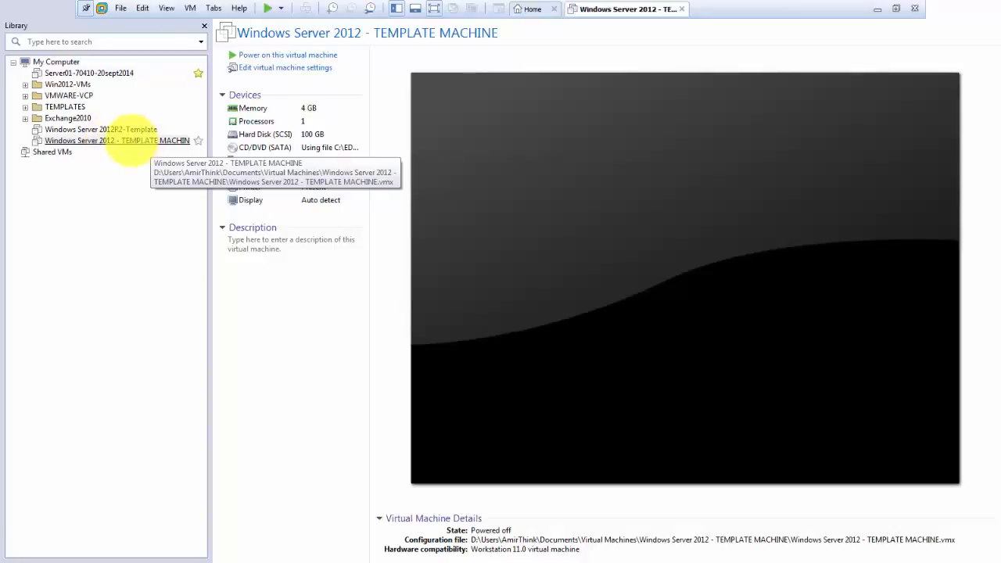
right_click(129, 140)
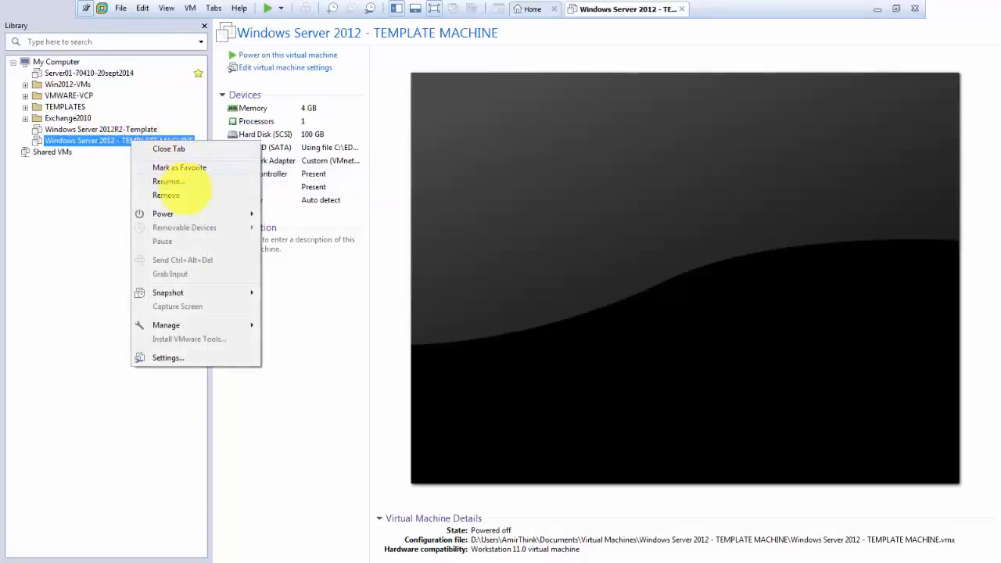
mouse_move(235, 322)
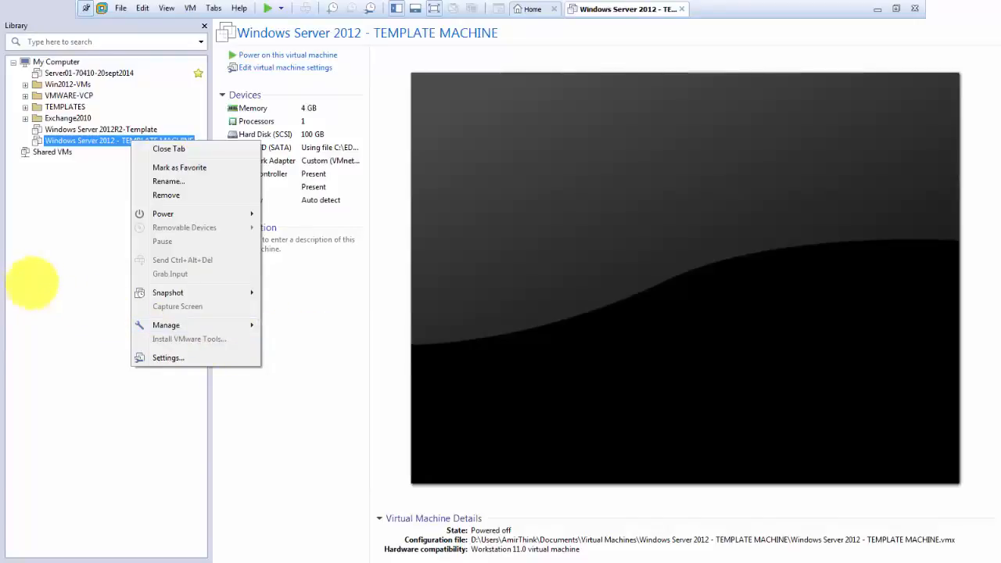
left_click(43, 281)
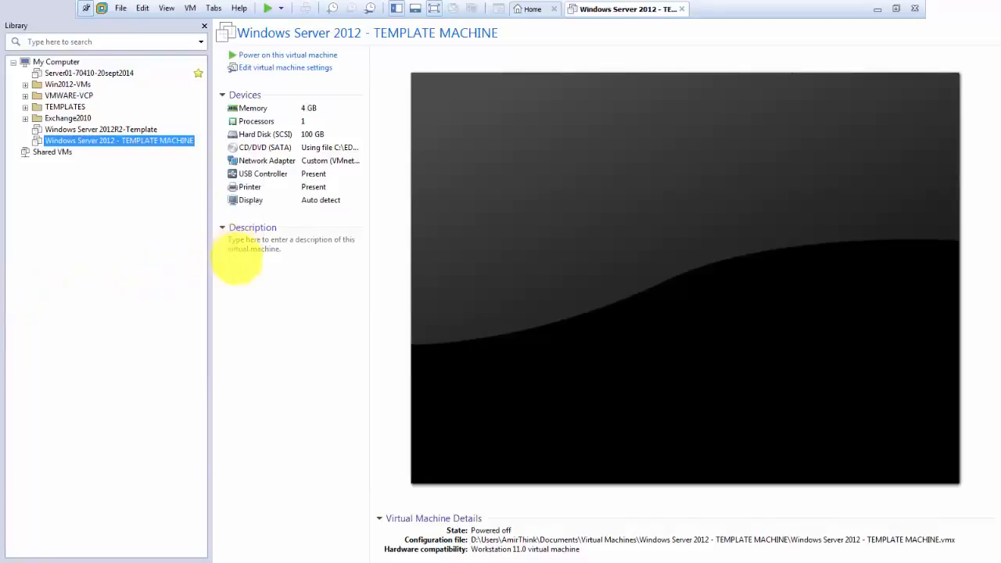